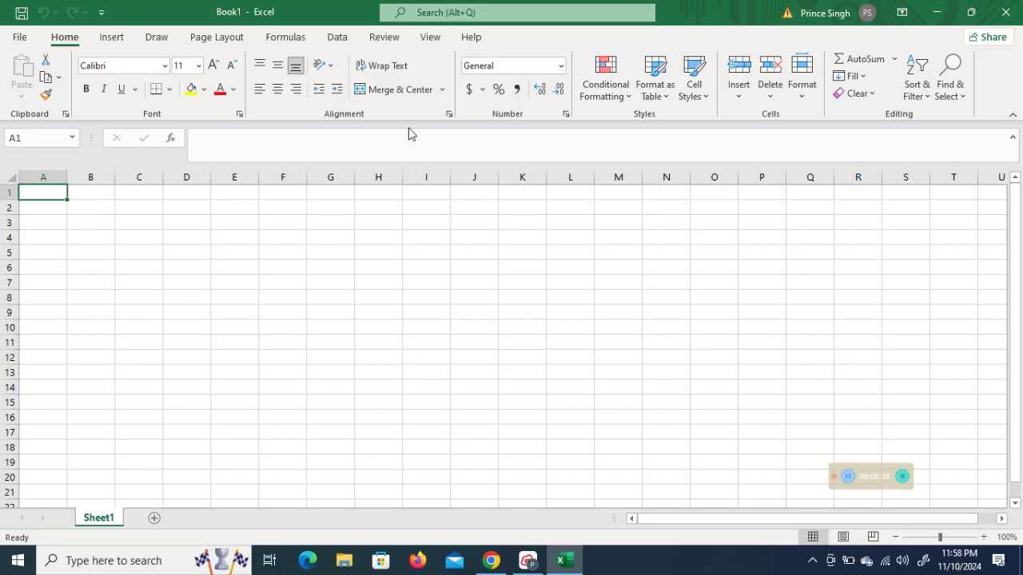
# Step: Examine the distribution choices offered by the Random Number Generation analysis tool, closing it without generating any numbers
pyautogui.click(337, 37)
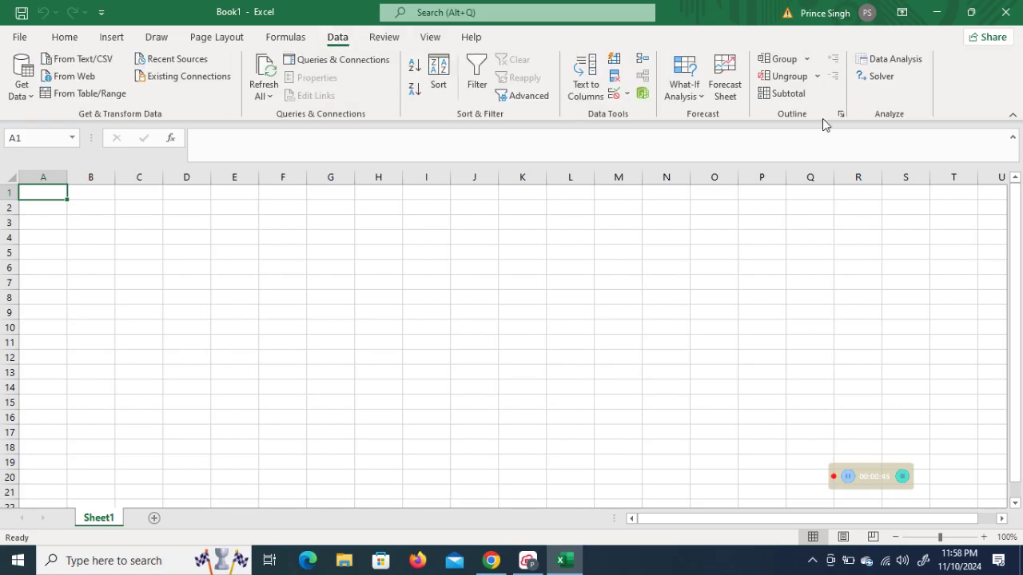
pyautogui.click(902, 62)
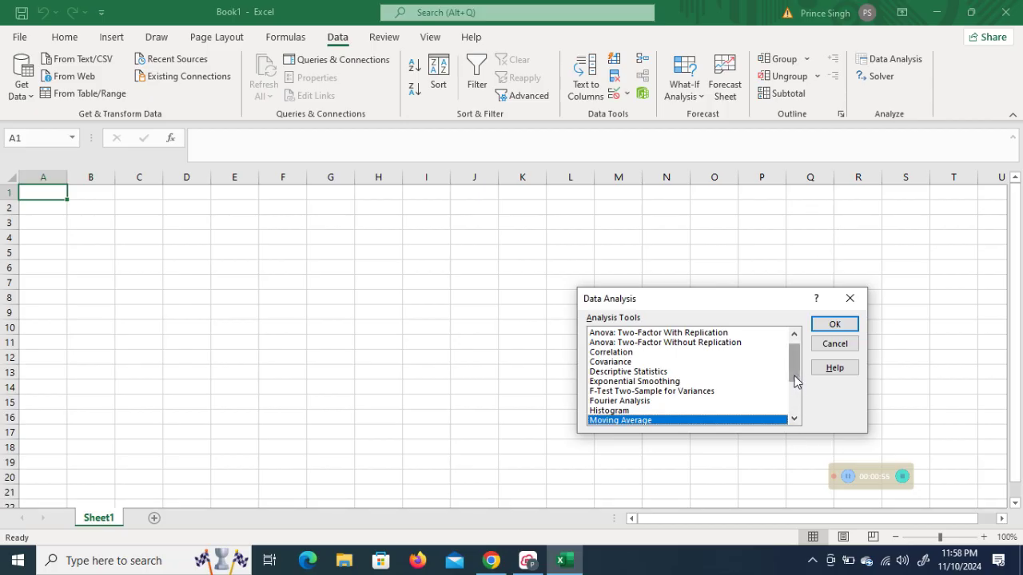
pyautogui.moveTo(794, 381); pyautogui.dragTo(795, 386)
pyautogui.doubleClick(679, 410)
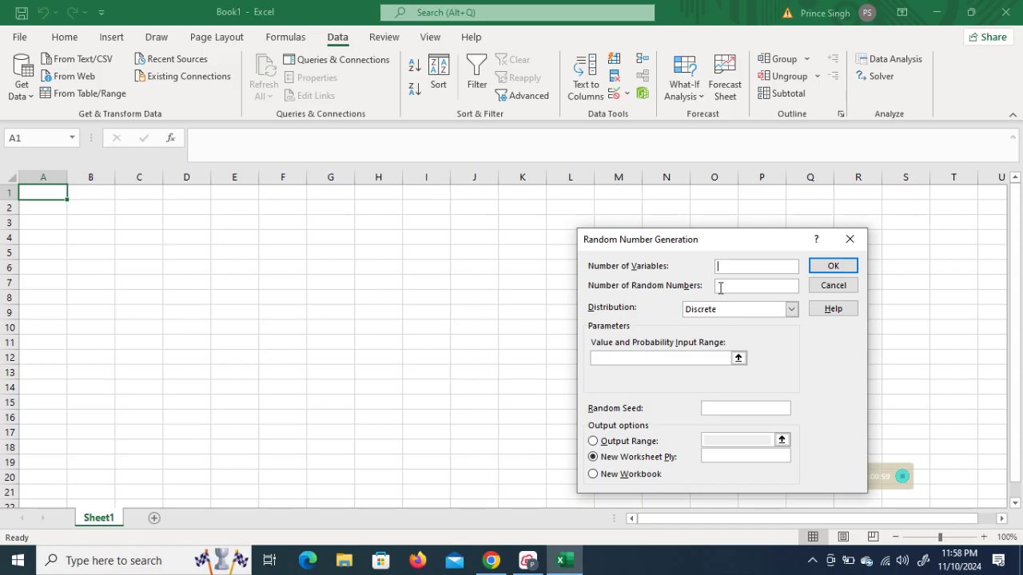
pyautogui.click(790, 312)
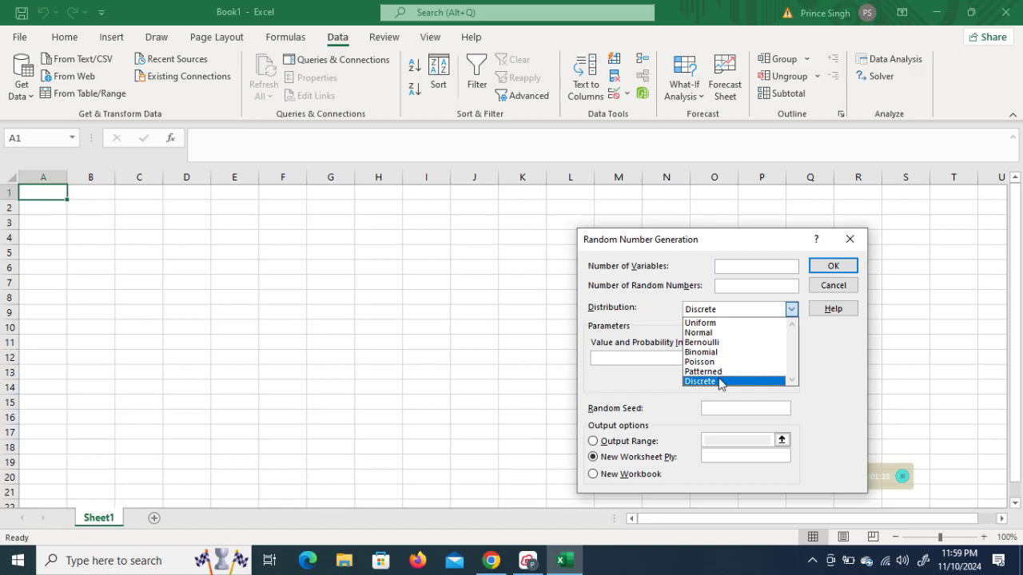
pyautogui.click(850, 239)
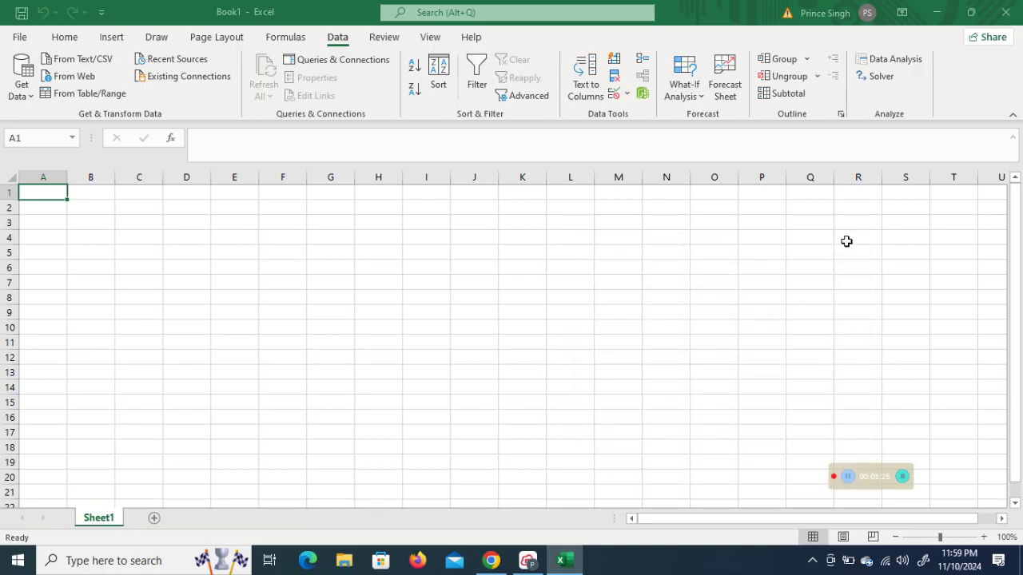
pyautogui.click(848, 238)
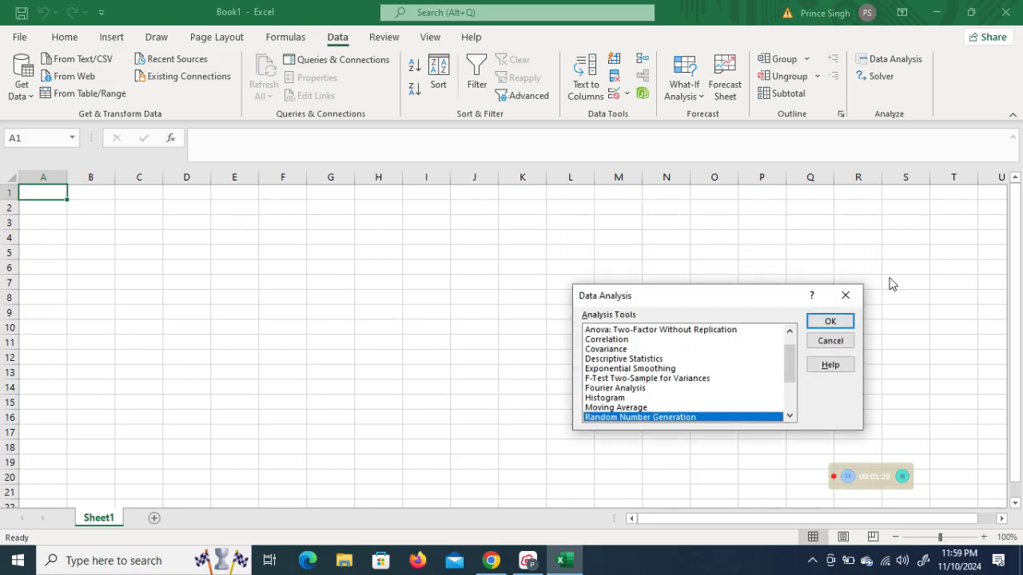
pyautogui.click(845, 295)
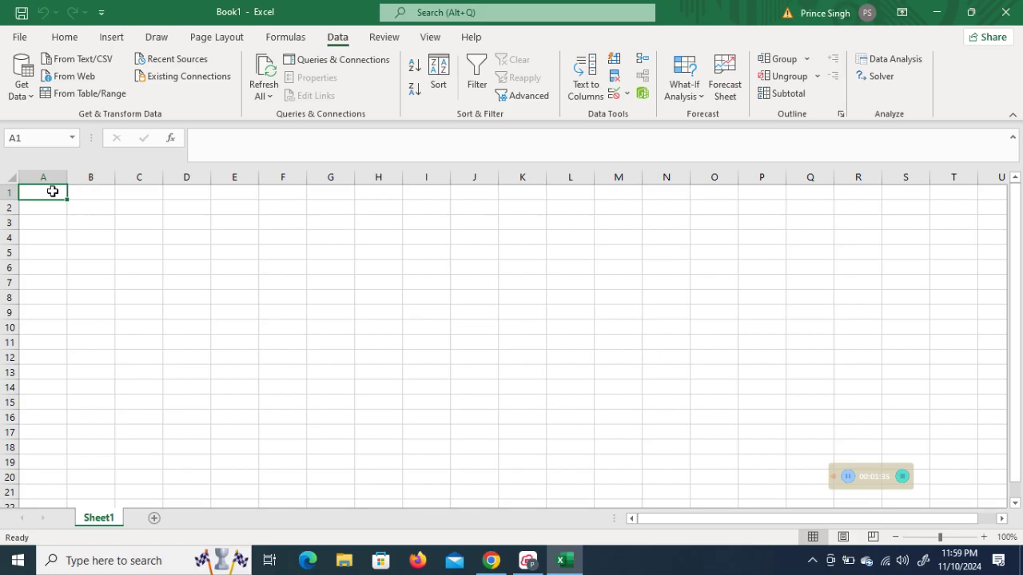
# Step: Enter the heading Data in A1 and the formula =RANDBETWEEN(1,10) in A2
pyautogui.write('Data')
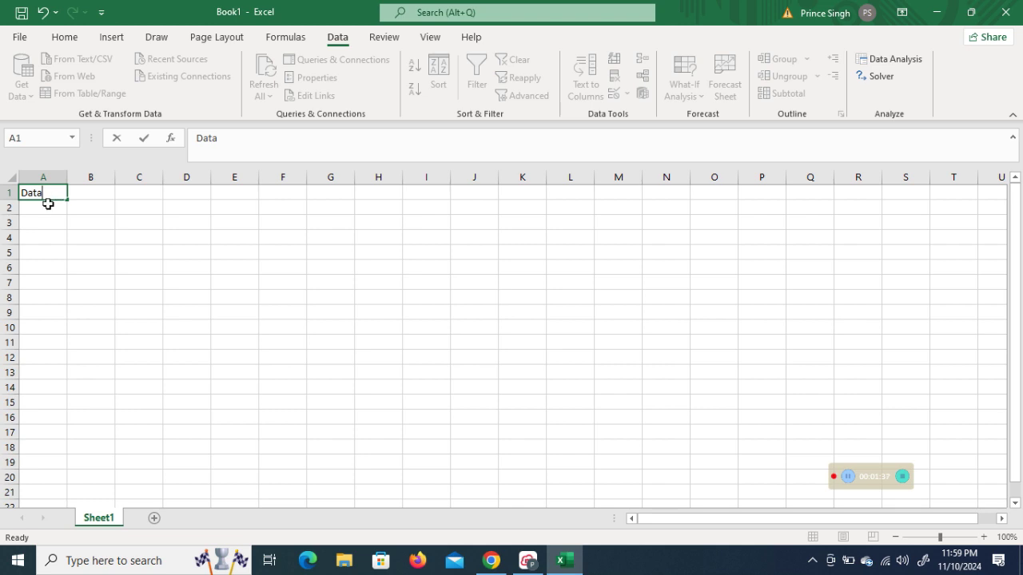
pyautogui.click(43, 210)
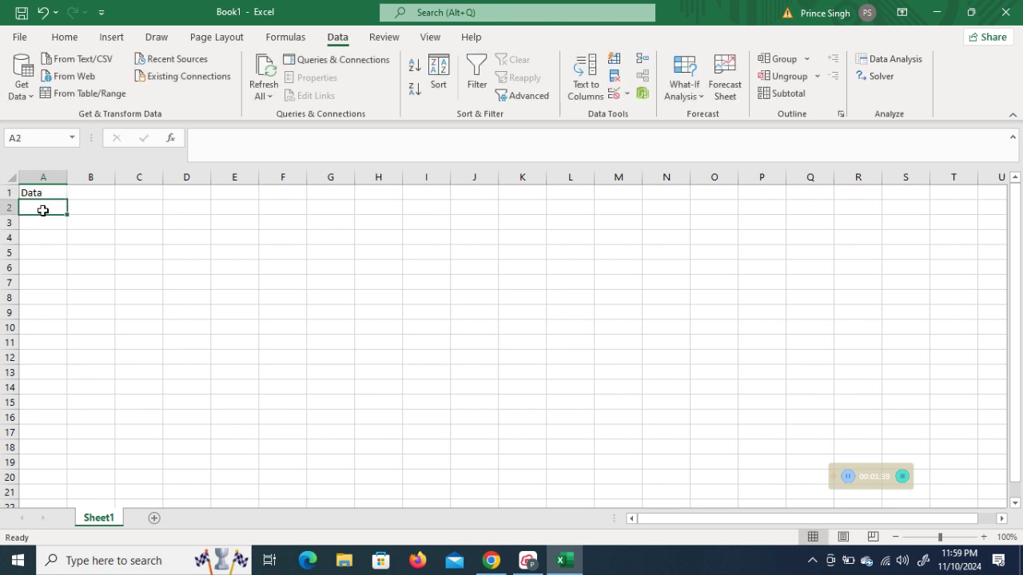
pyautogui.write('=ran')
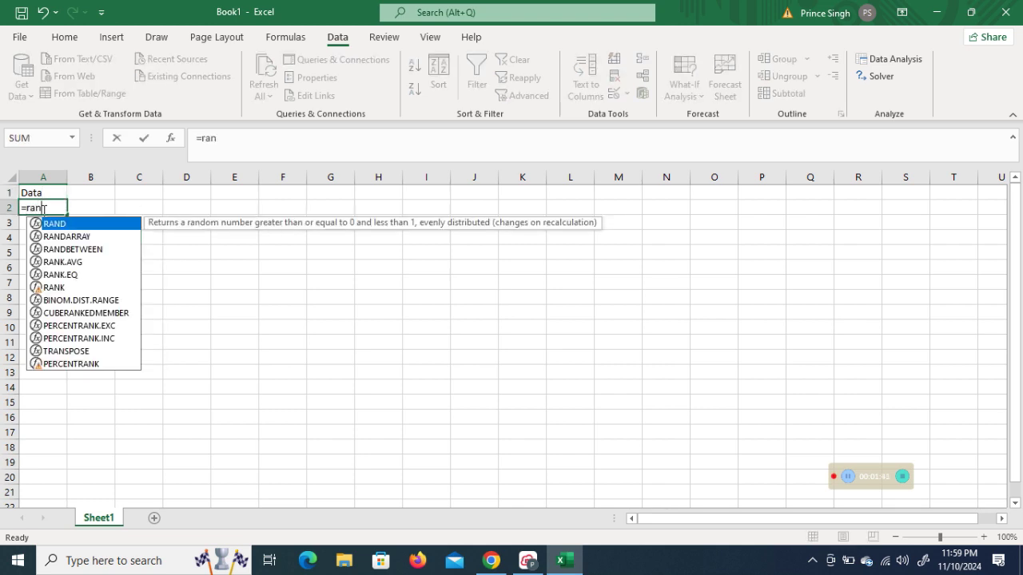
pyautogui.doubleClick(97, 251)
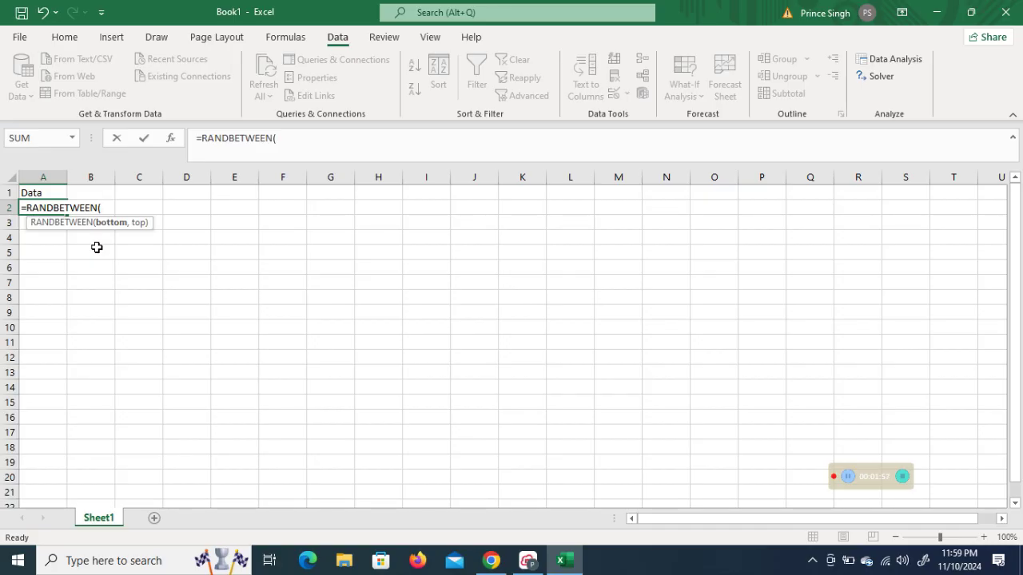
pyautogui.write('1,10')
pyautogui.write(')')
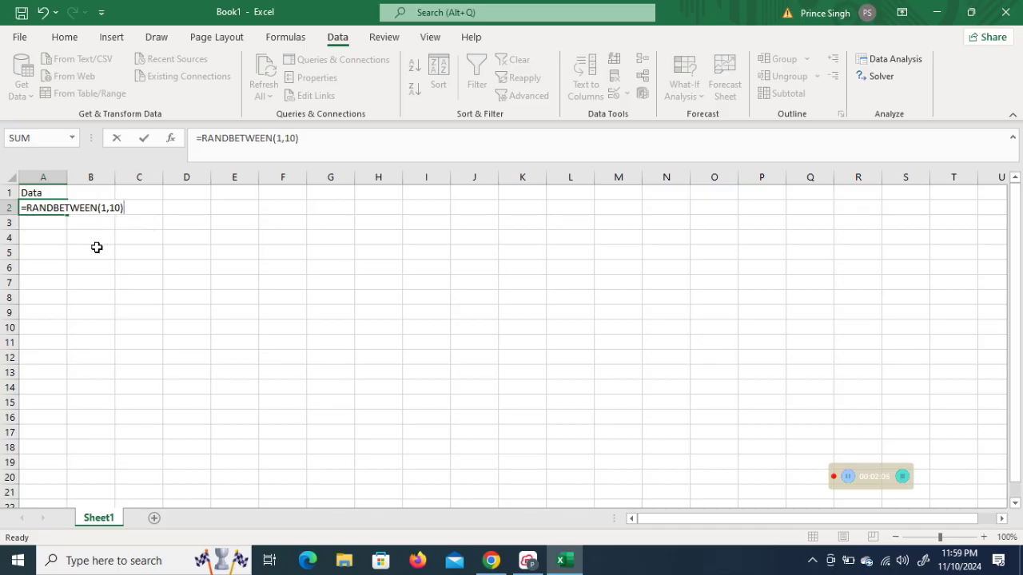
pyautogui.press('Tab')
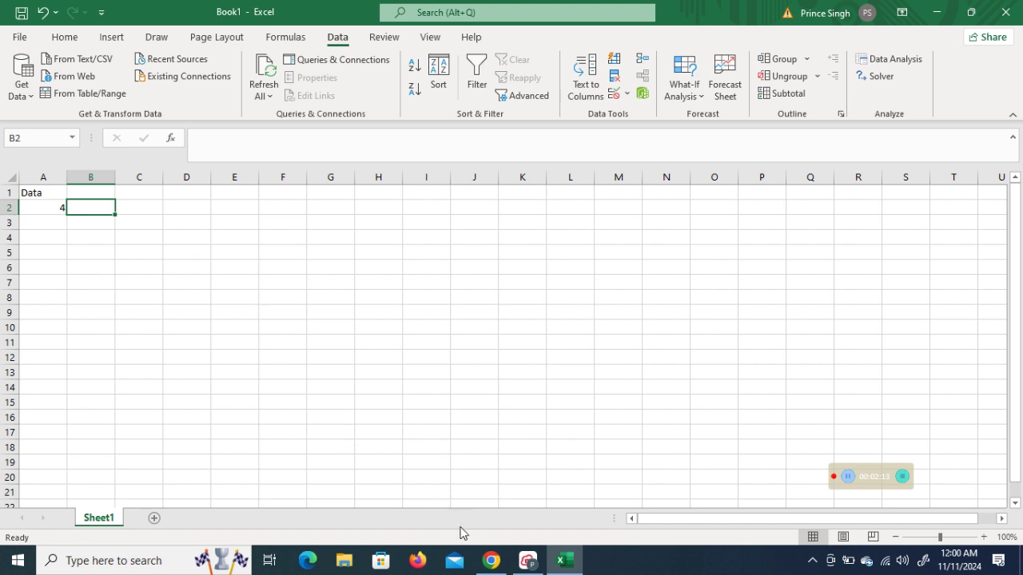
# Step: Switch to the whiteboard app, write (X̄−μ)/(σ/√n) ~ N(0,1) as n→∞ under the Central limit theorem heading, and circle X̄
pyautogui.click(526, 563)
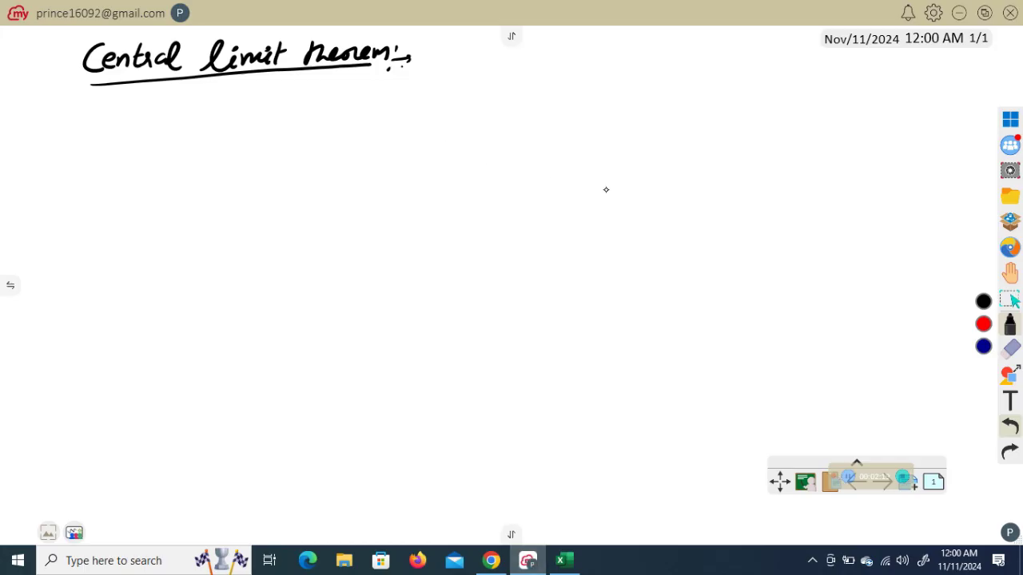
pyautogui.click(1010, 323)
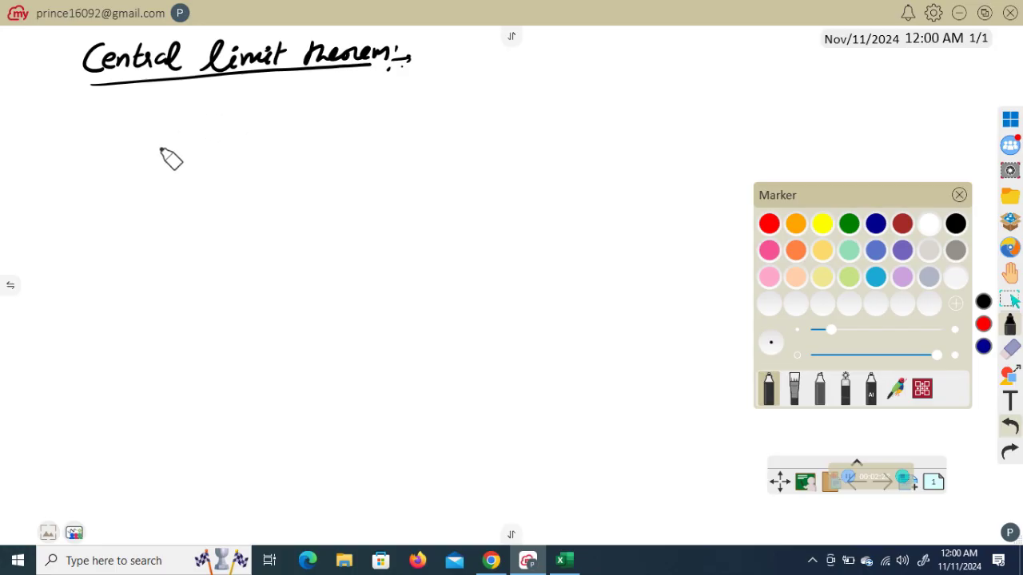
pyautogui.moveTo(213, 119)
pyautogui.mouseDown()
pyautogui.moveTo(241, 142)
pyautogui.moveTo(213, 141)
pyautogui.moveTo(235, 109)
pyautogui.moveTo(264, 136)
pyautogui.moveTo(293, 136)
pyautogui.mouseUp()
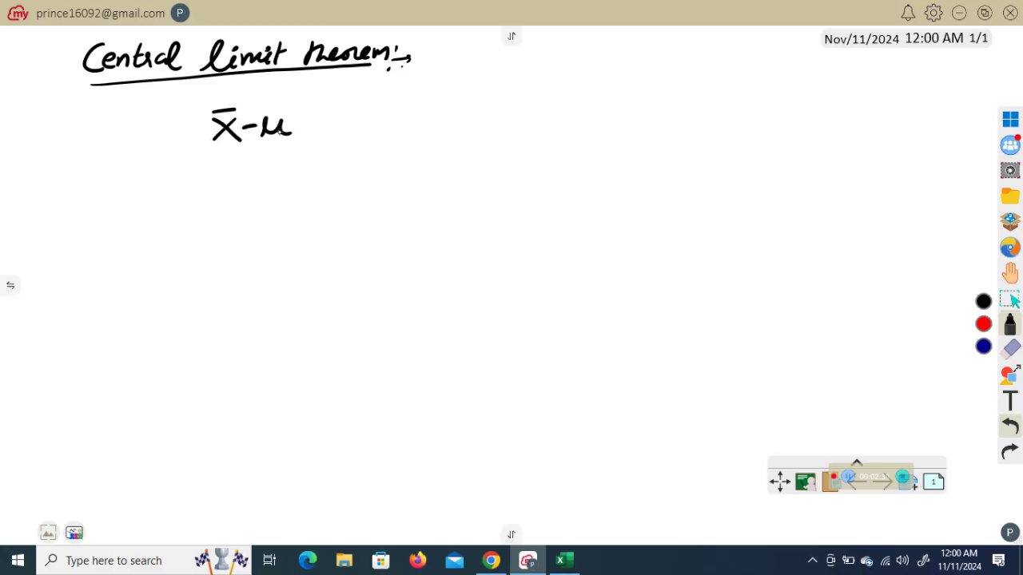
pyautogui.moveTo(212, 149)
pyautogui.mouseDown()
pyautogui.moveTo(296, 147)
pyautogui.moveTo(263, 157)
pyautogui.moveTo(253, 185)
pyautogui.moveTo(293, 163)
pyautogui.moveTo(292, 182)
pyautogui.mouseUp()
pyautogui.moveTo(310, 148)
pyautogui.mouseDown()
pyautogui.moveTo(359, 133)
pyautogui.moveTo(358, 143)
pyautogui.mouseUp()
pyautogui.moveTo(358, 123)
pyautogui.mouseDown()
pyautogui.moveTo(374, 142)
pyautogui.moveTo(377, 120)
pyautogui.moveTo(390, 146)
pyautogui.moveTo(397, 127)
pyautogui.moveTo(417, 149)
pyautogui.mouseUp()
pyautogui.moveTo(467, 126)
pyautogui.mouseDown()
pyautogui.moveTo(470, 137)
pyautogui.moveTo(503, 124)
pyautogui.moveTo(507, 135)
pyautogui.moveTo(562, 132)
pyautogui.moveTo(558, 125)
pyautogui.mouseUp()
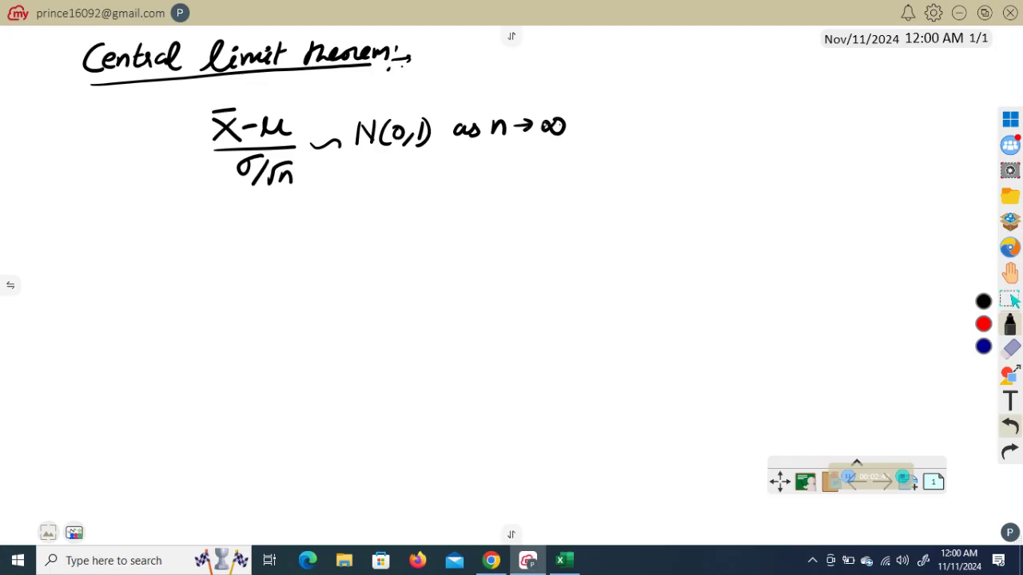
pyautogui.moveTo(223, 101)
pyautogui.mouseDown()
pyautogui.moveTo(204, 133)
pyautogui.moveTo(244, 142)
pyautogui.moveTo(232, 98)
pyautogui.moveTo(222, 101)
pyautogui.mouseUp()
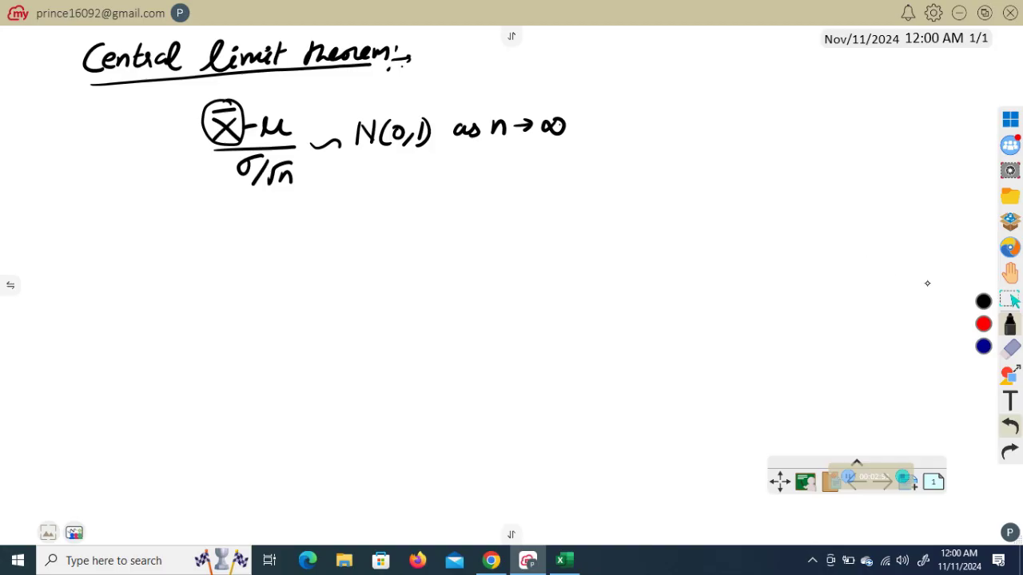
pyautogui.click(984, 324)
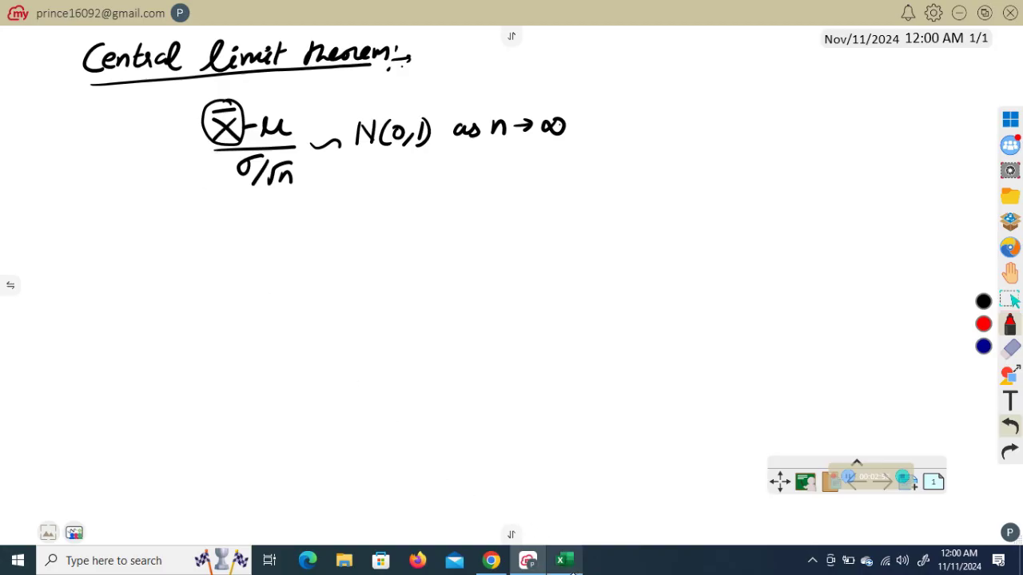
# Step: Switch back to Excel and fill the RANDBETWEEN formula from A2 down to A1501
pyautogui.click(563, 560)
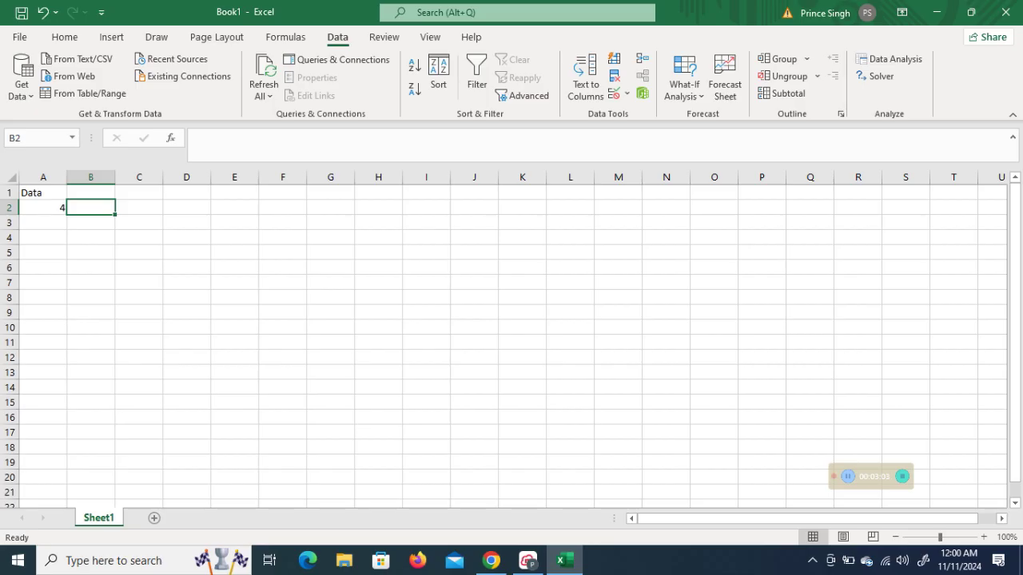
pyautogui.click(46, 211)
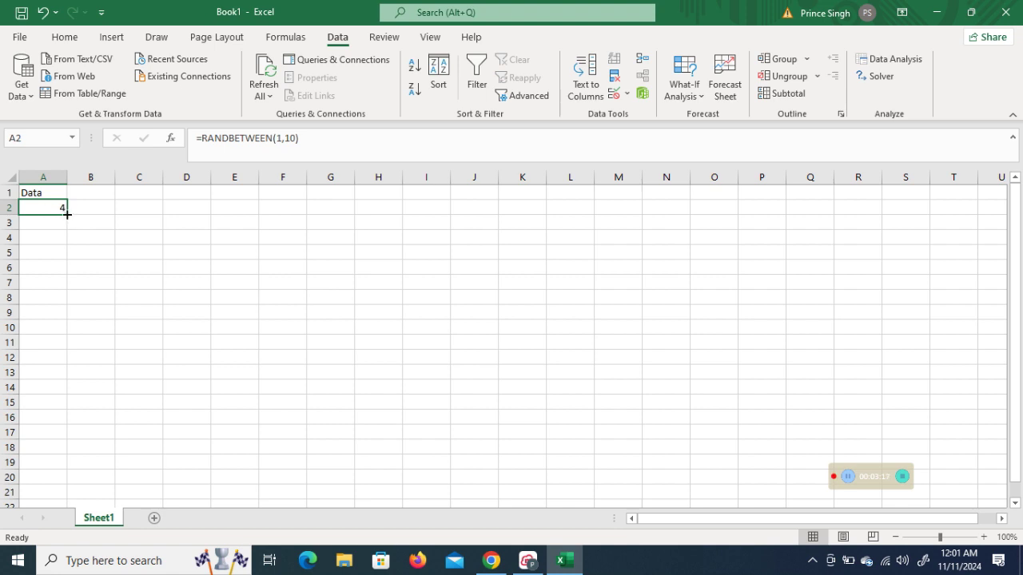
pyautogui.moveTo(67, 214); pyautogui.dragTo(65, 258)
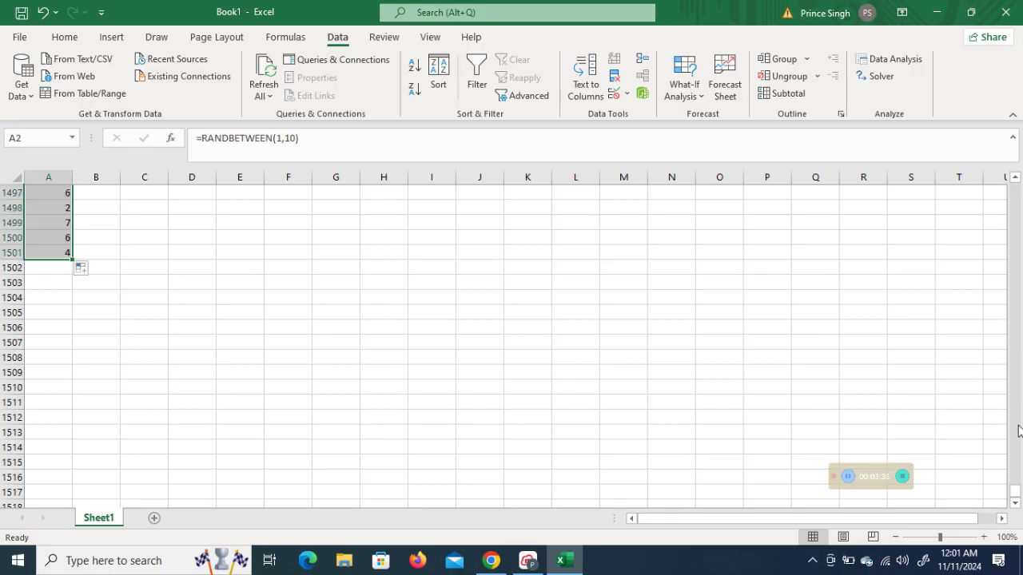
# Step: Copy the random numbers in A2:A1501 and paste them as values only, starting in B1
pyautogui.moveTo(1015, 489); pyautogui.dragTo(1015, 185)
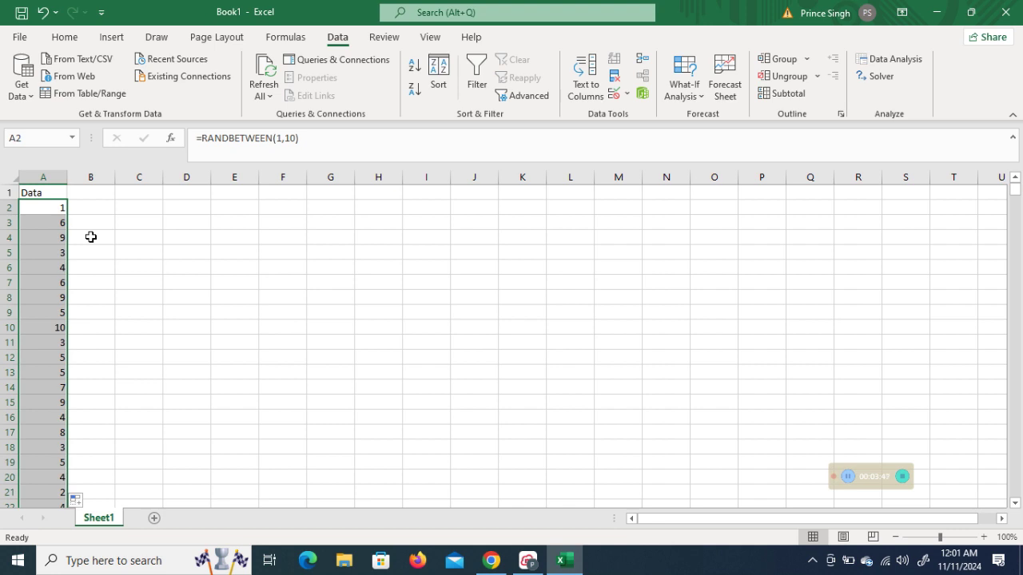
pyautogui.hotkey('ctrl', 'c')
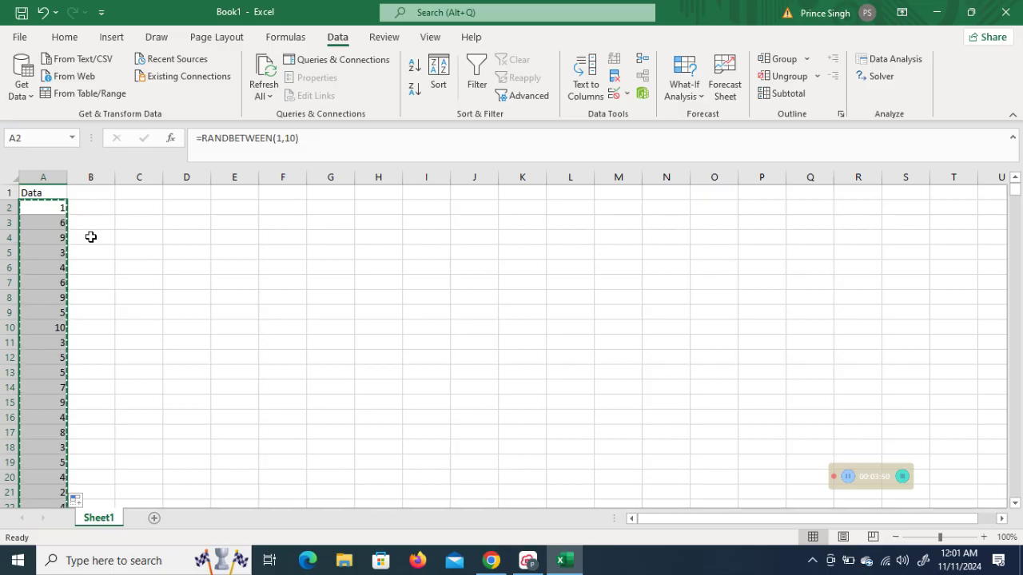
pyautogui.click(111, 194)
pyautogui.rightClick(111, 196)
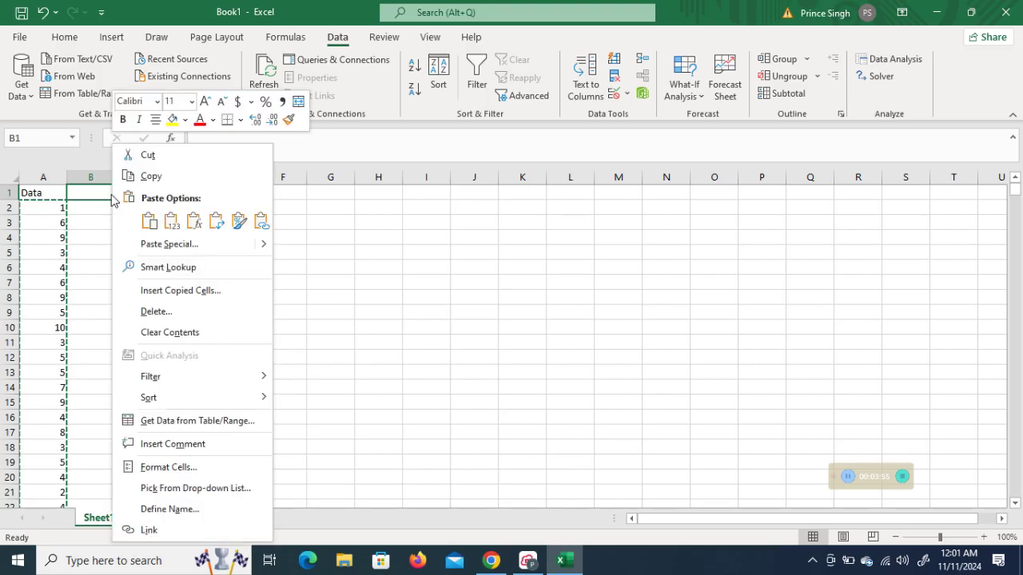
pyautogui.click(171, 222)
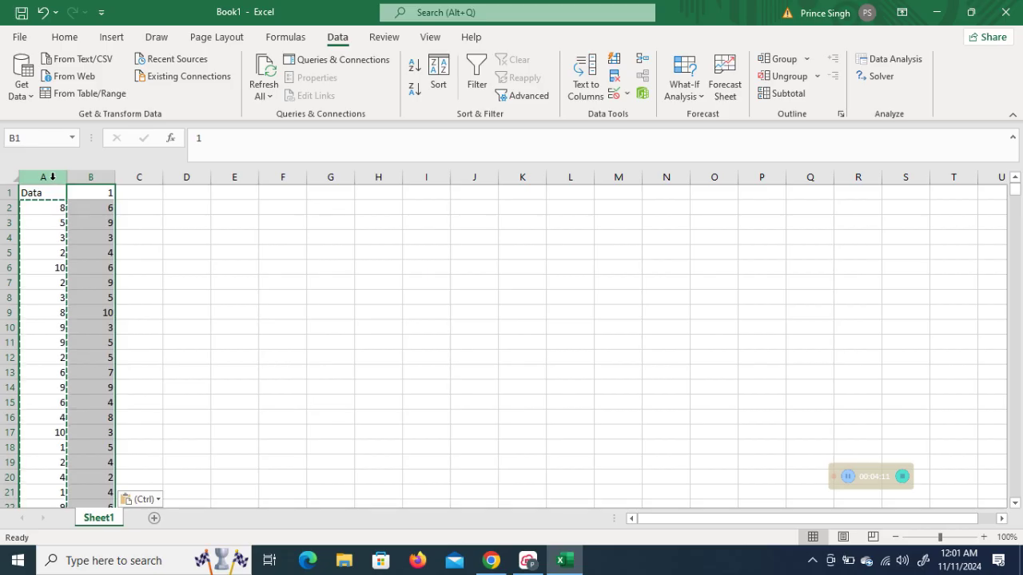
# Step: Clear the original formulas from column A and delete the empty column so the pasted values take its place
pyautogui.click(51, 177)
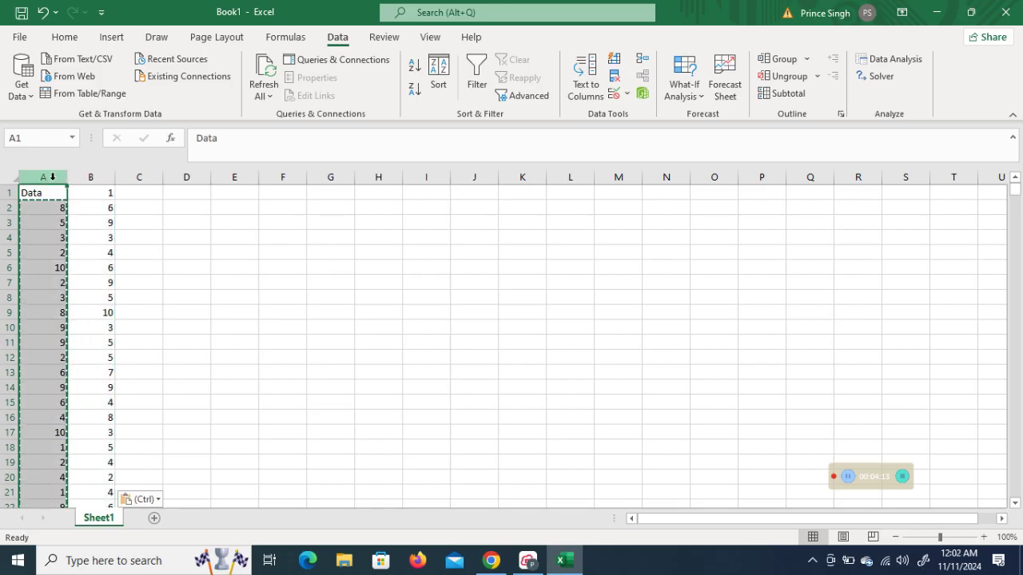
pyautogui.press('Delete')
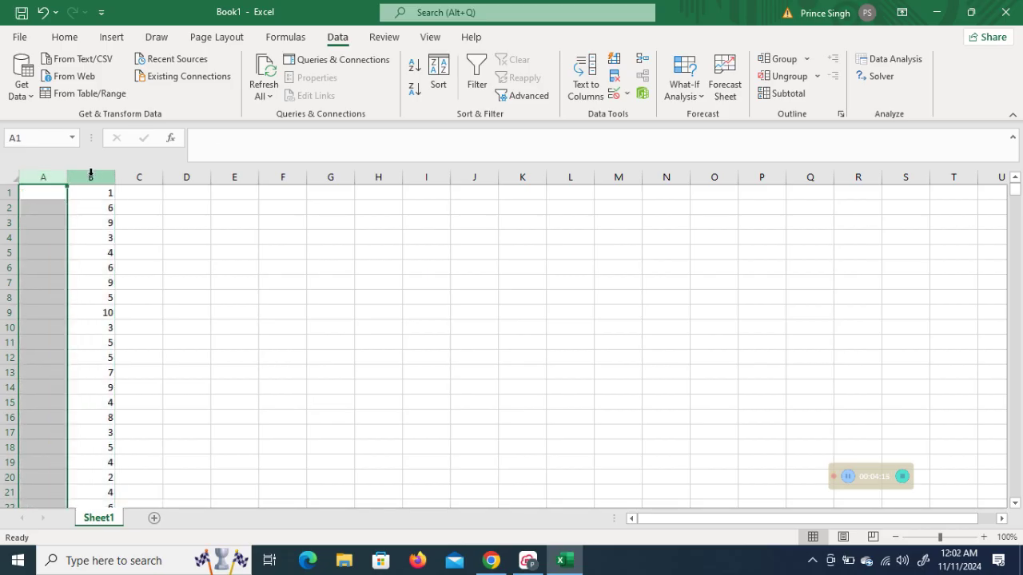
pyautogui.click(90, 177)
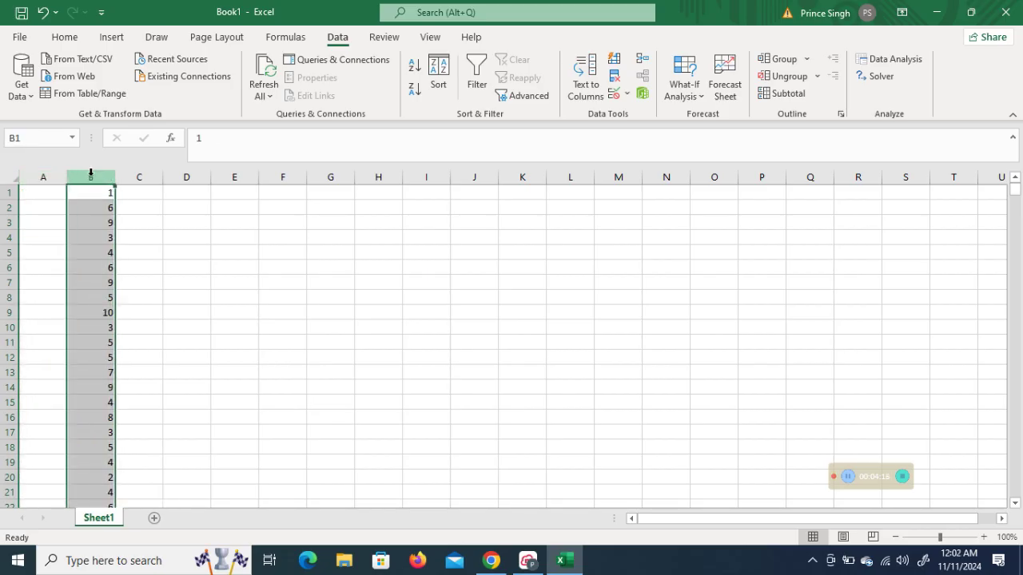
pyautogui.rightClick(50, 176)
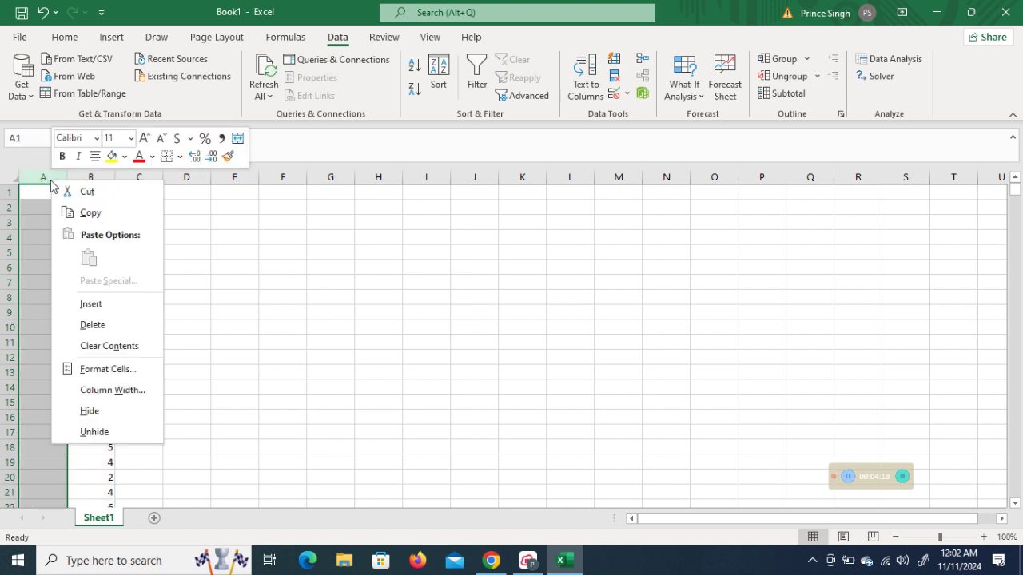
pyautogui.click(94, 324)
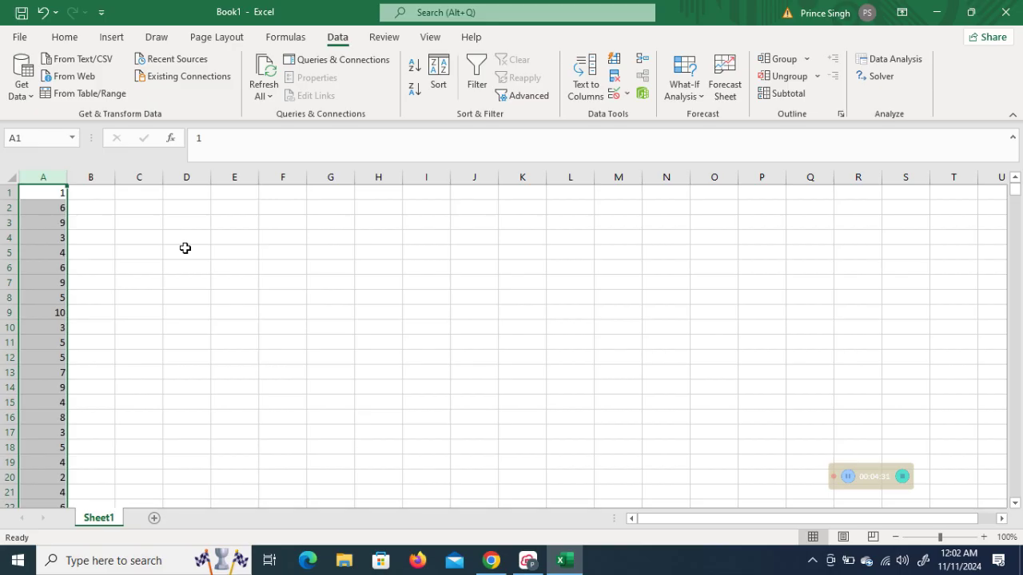
# Step: Enter the headings sample 1 in C1 and sample 2 in D1
pyautogui.click(152, 193)
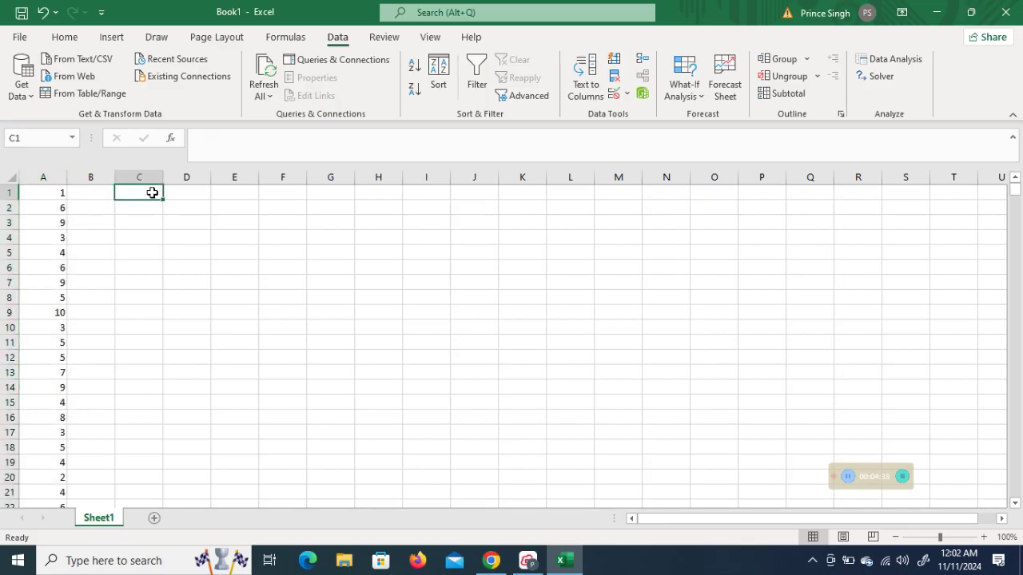
pyautogui.write('sample')
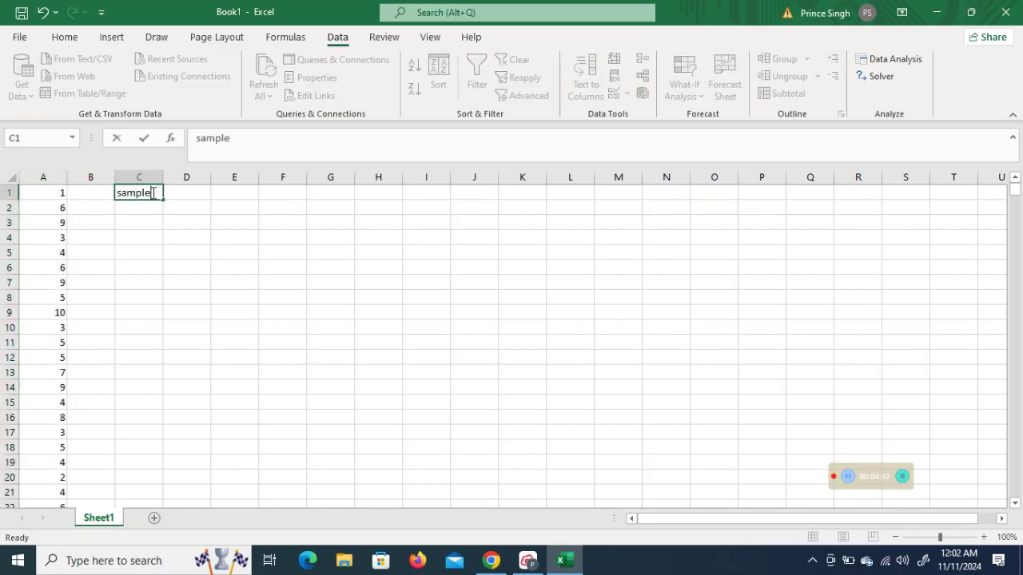
pyautogui.write(' 1')
pyautogui.click(179, 194)
pyautogui.write('sample 2')
pyautogui.press('Tab')
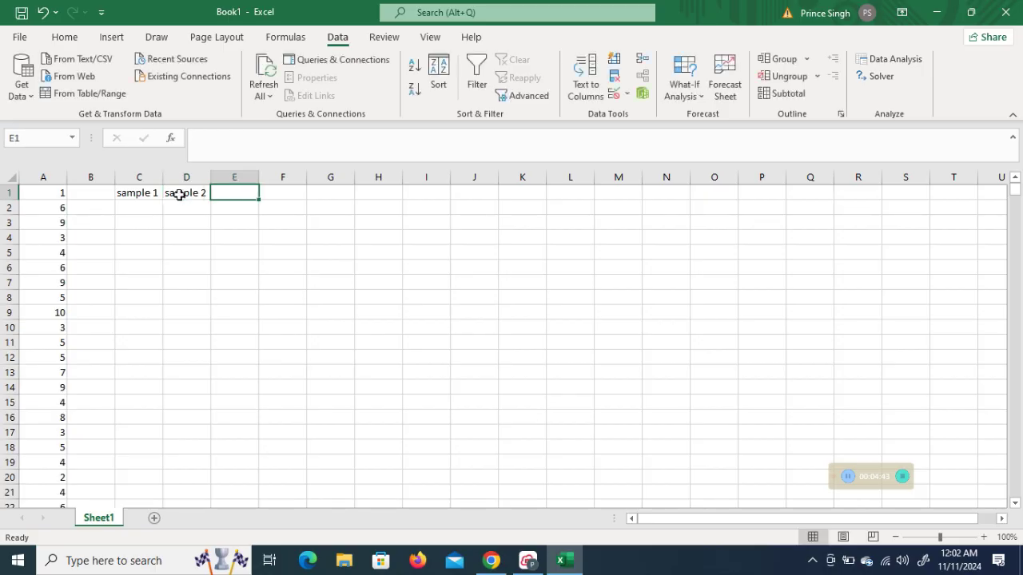
# Step: Extend the sample headings from C1:D1 along row 1 as a series up to sample 500 in SH1
pyautogui.click(153, 198)
pyautogui.moveTo(162, 198); pyautogui.dragTo(211, 200)
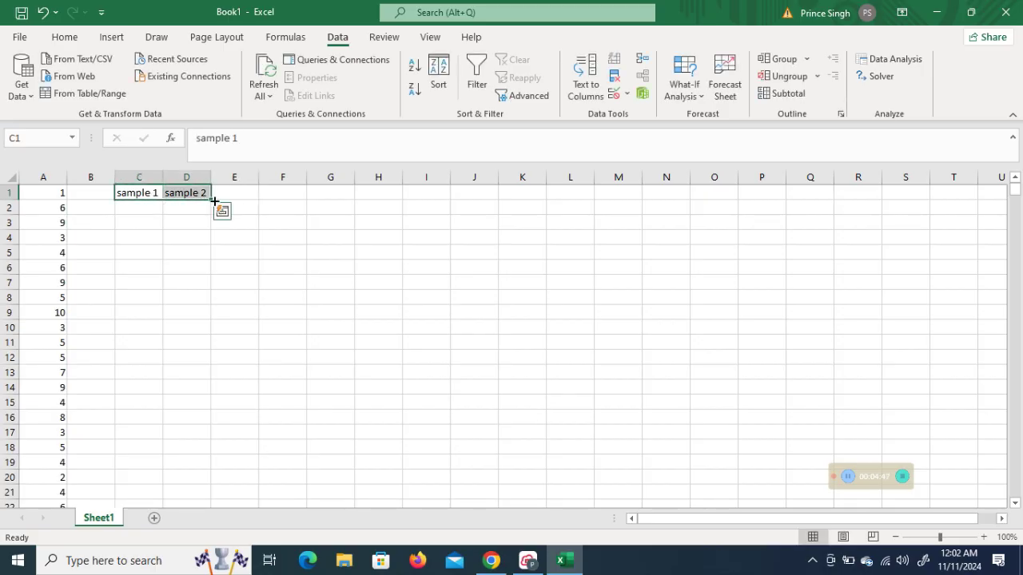
pyautogui.moveTo(211, 200); pyautogui.dragTo(300, 201)
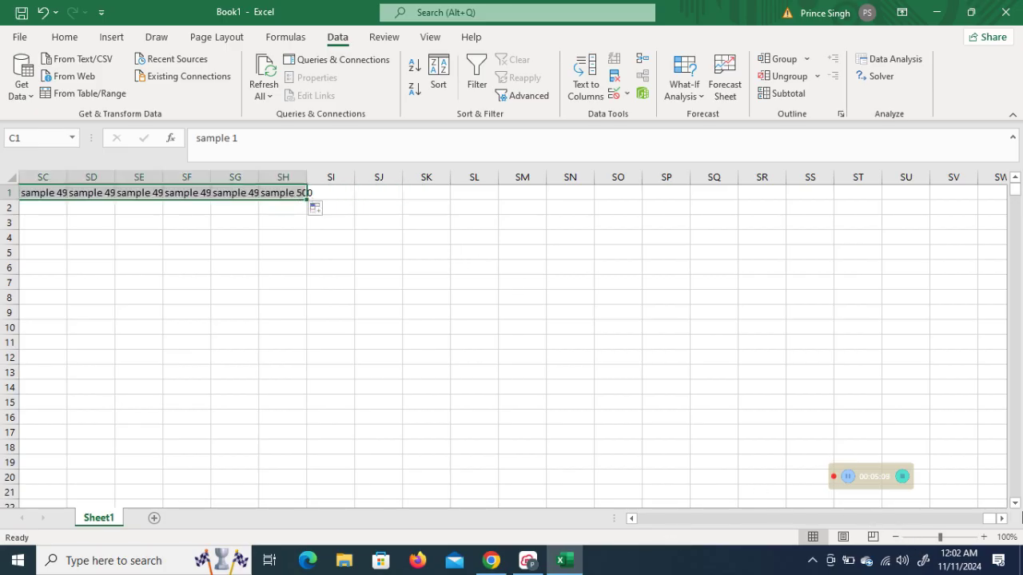
# Step: Start an INDEX formula in C2 under sample 1 with A1:A1500 as its array
pyautogui.moveTo(991, 521); pyautogui.dragTo(639, 520)
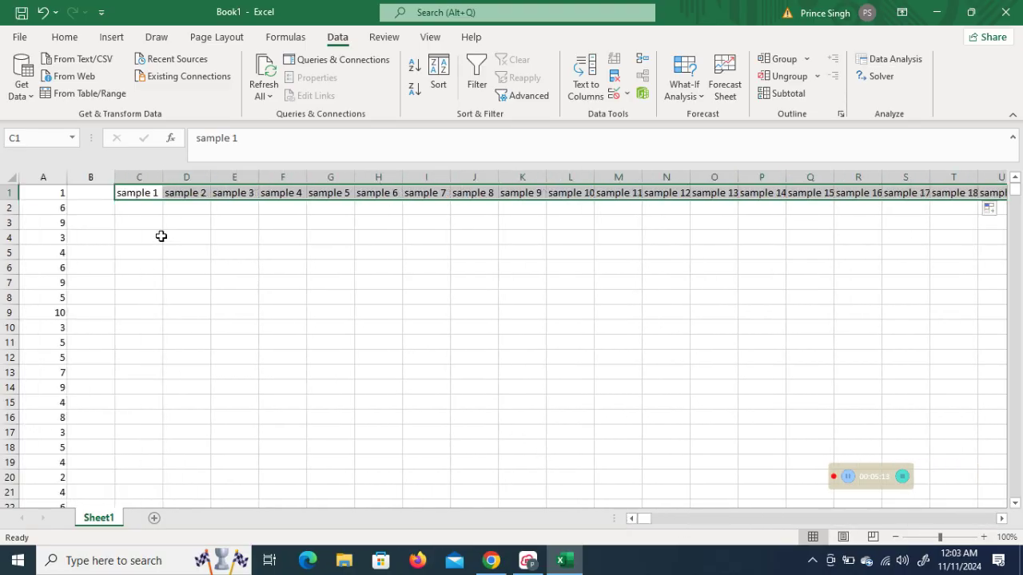
pyautogui.click(133, 208)
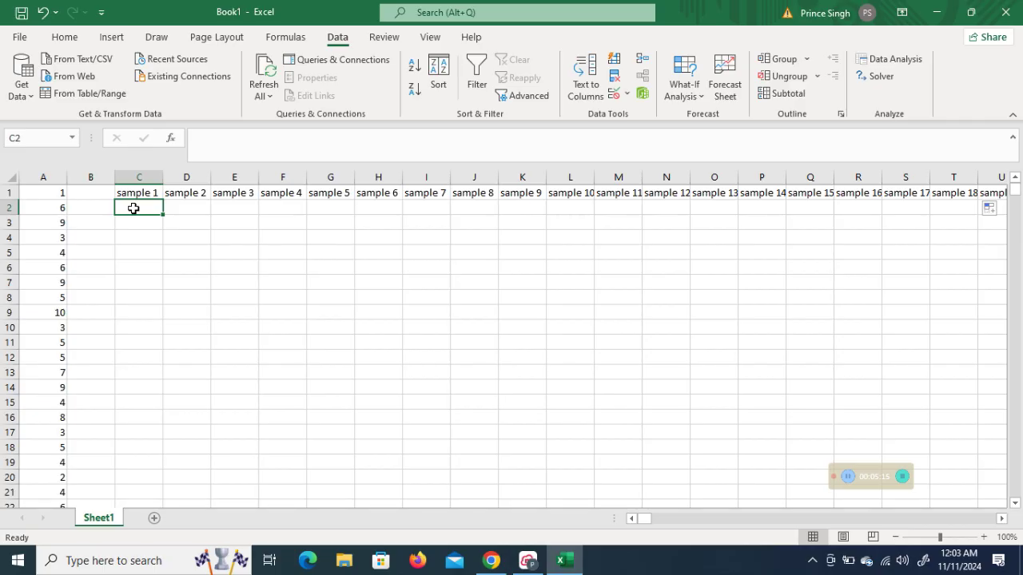
pyautogui.write('=')
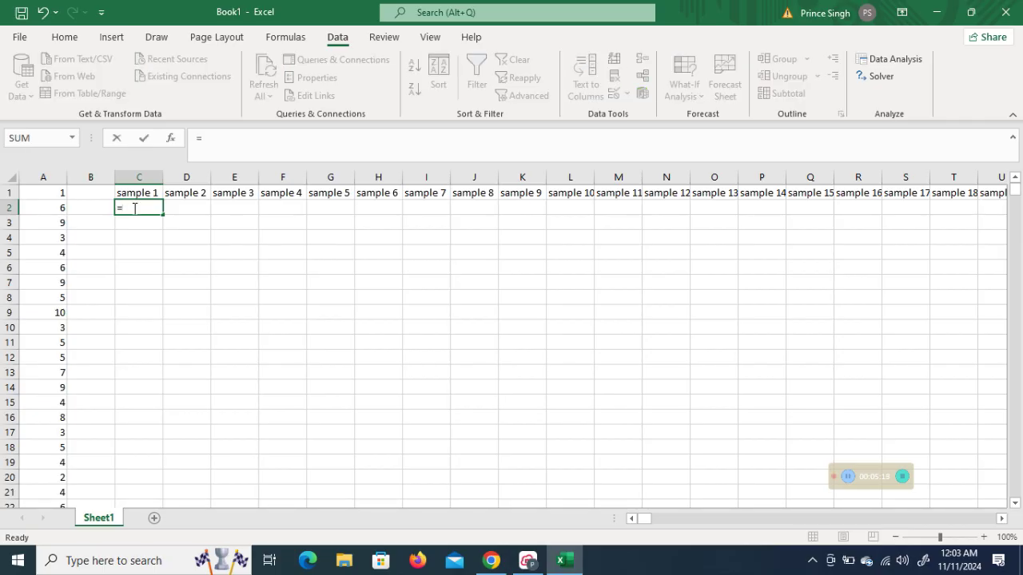
pyautogui.write('Index')
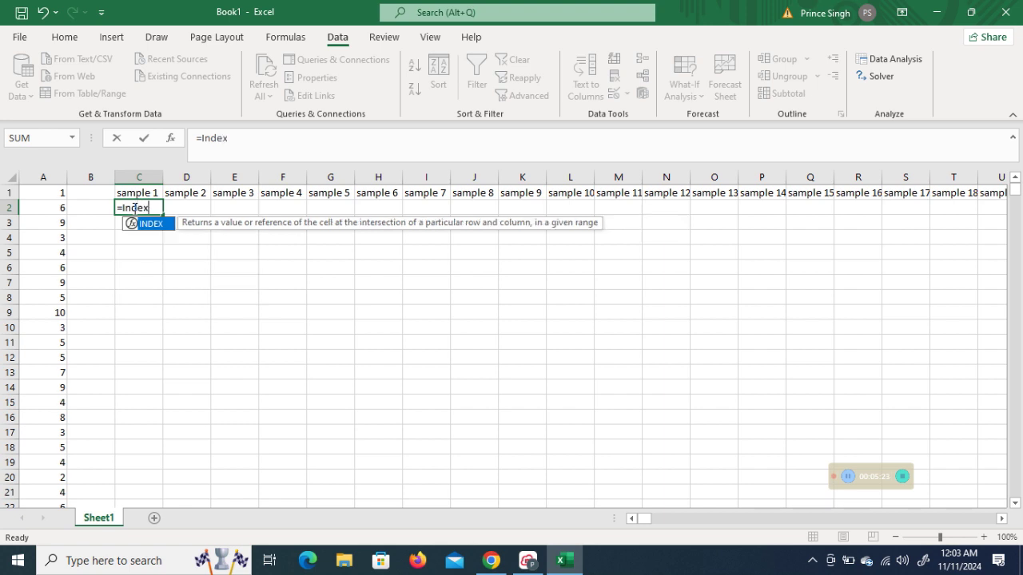
pyautogui.write('(')
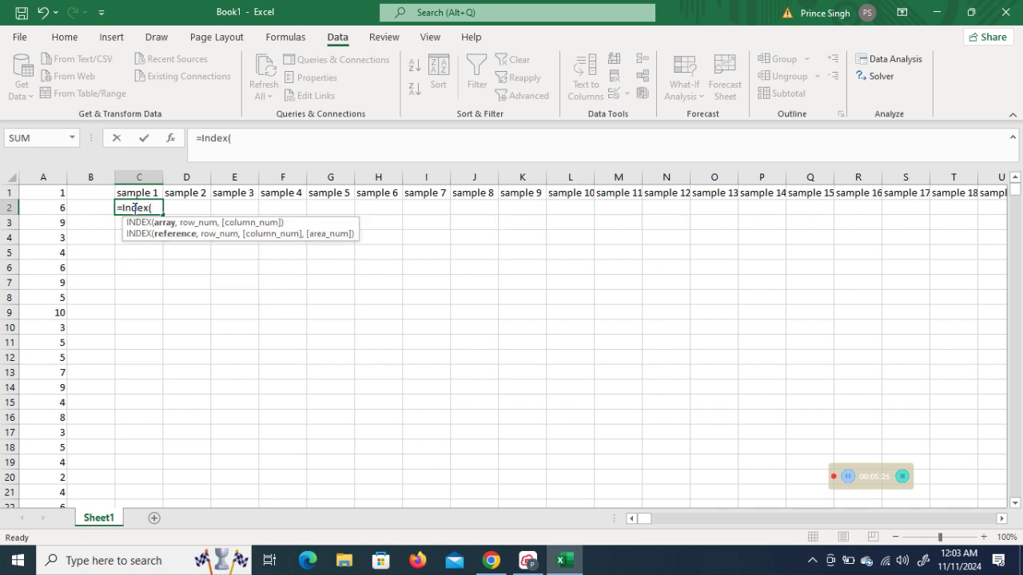
pyautogui.click(56, 193)
pyautogui.hotkey('ctrl', 'shift', 'Down')
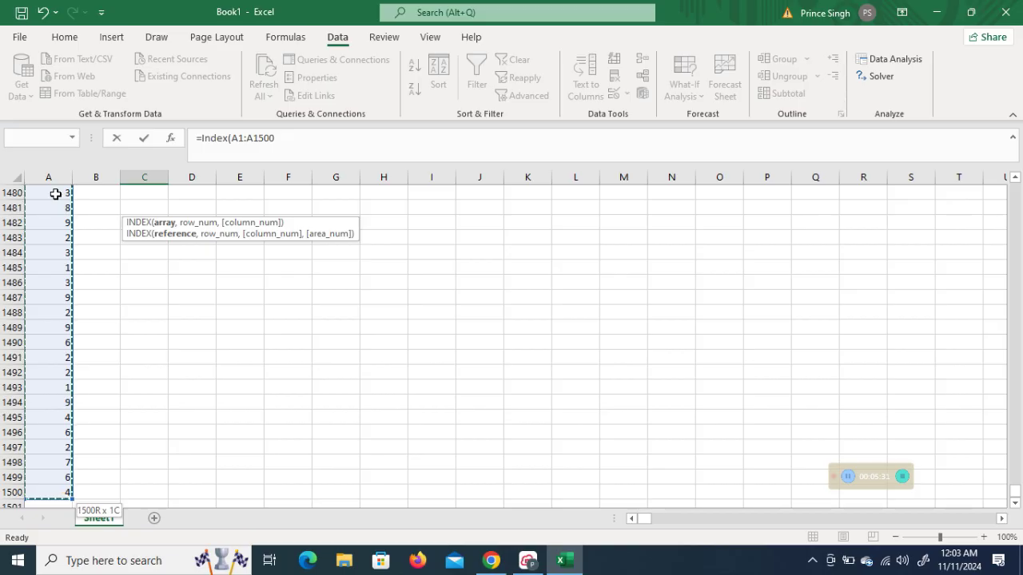
pyautogui.write(',')
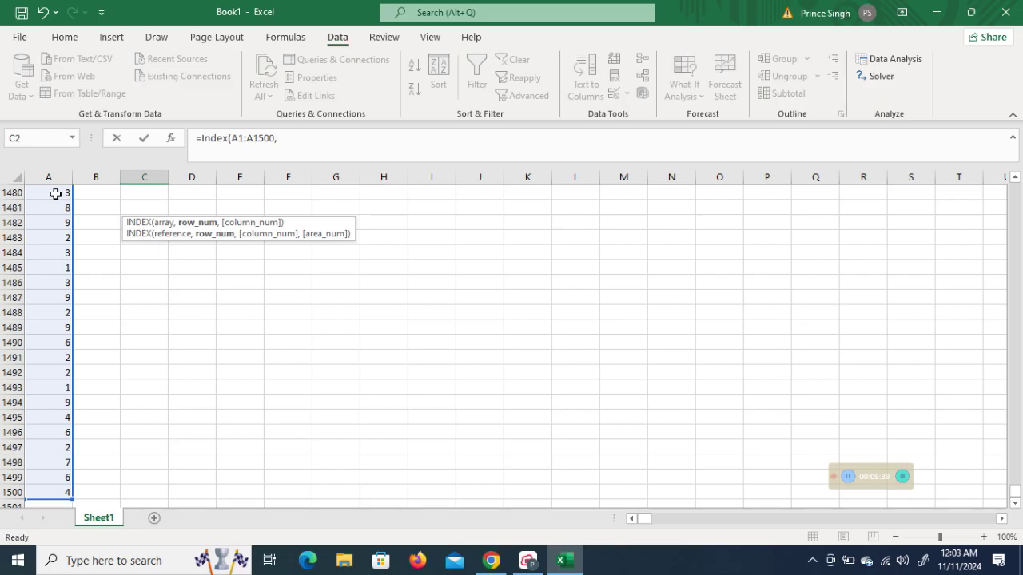
# Step: Complete the INDEX formula's arguments with RANDBETWEEN(1,COUNT(A1:A1500)) as the row number and 1 as the column number
pyautogui.click(286, 142)
pyautogui.write('rand')
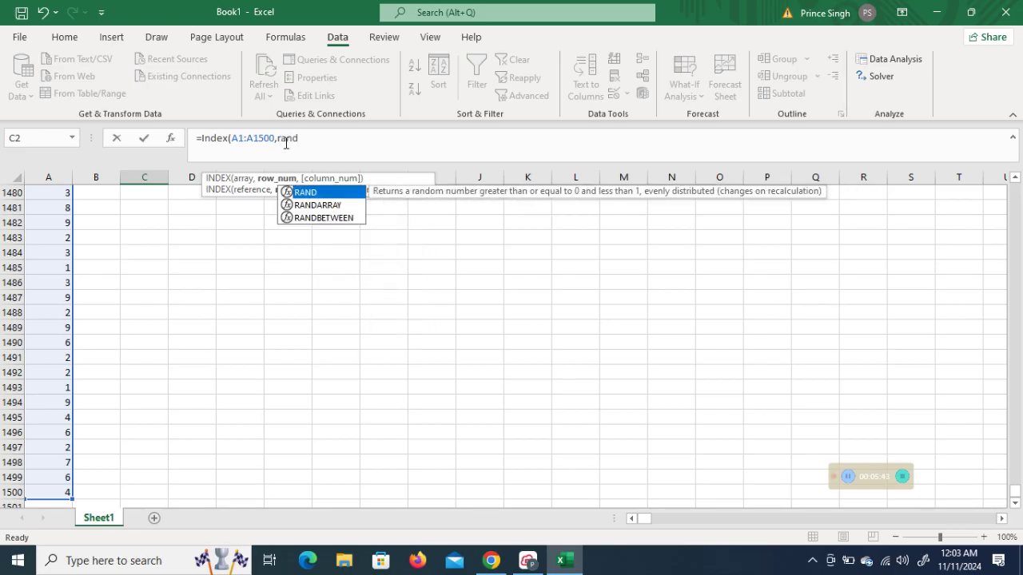
pyautogui.doubleClick(314, 217)
pyautogui.write('1,')
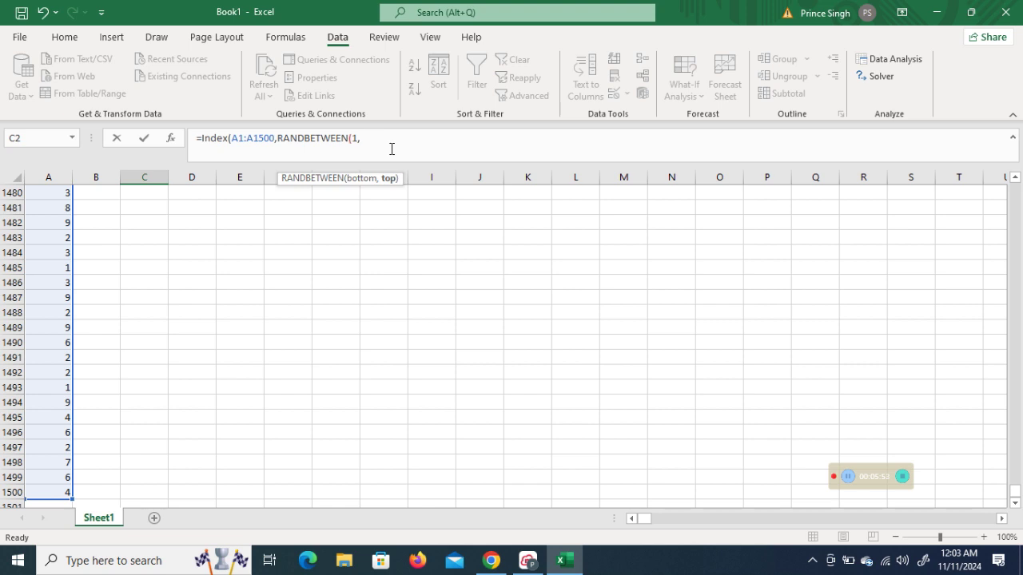
pyautogui.write('count')
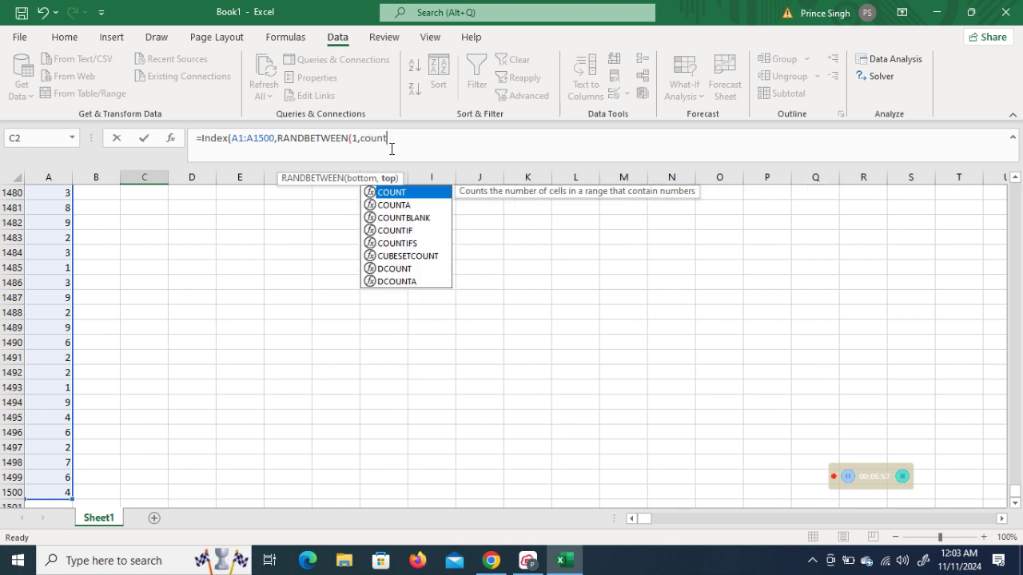
pyautogui.write('(A')
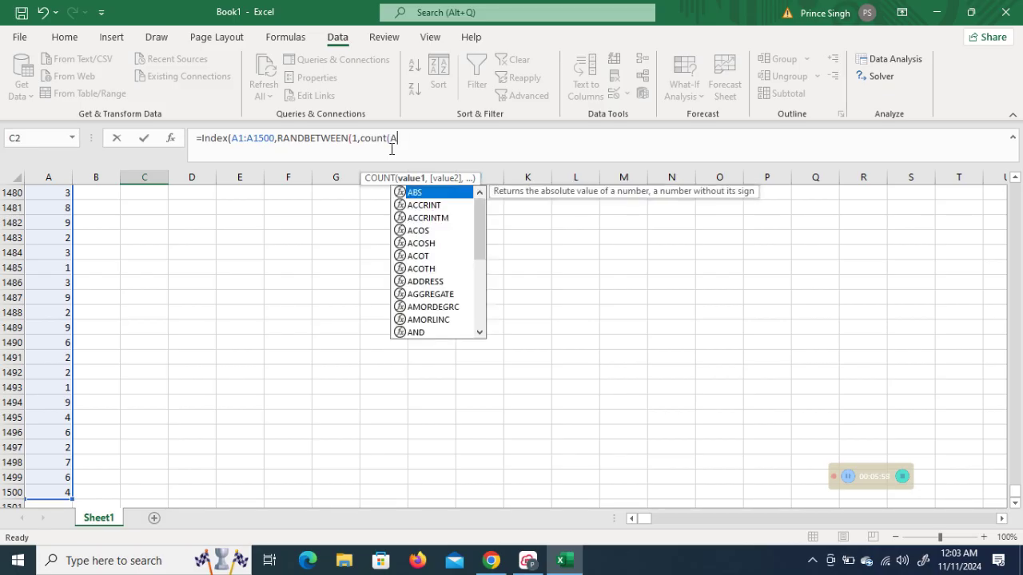
pyautogui.write('1:1')
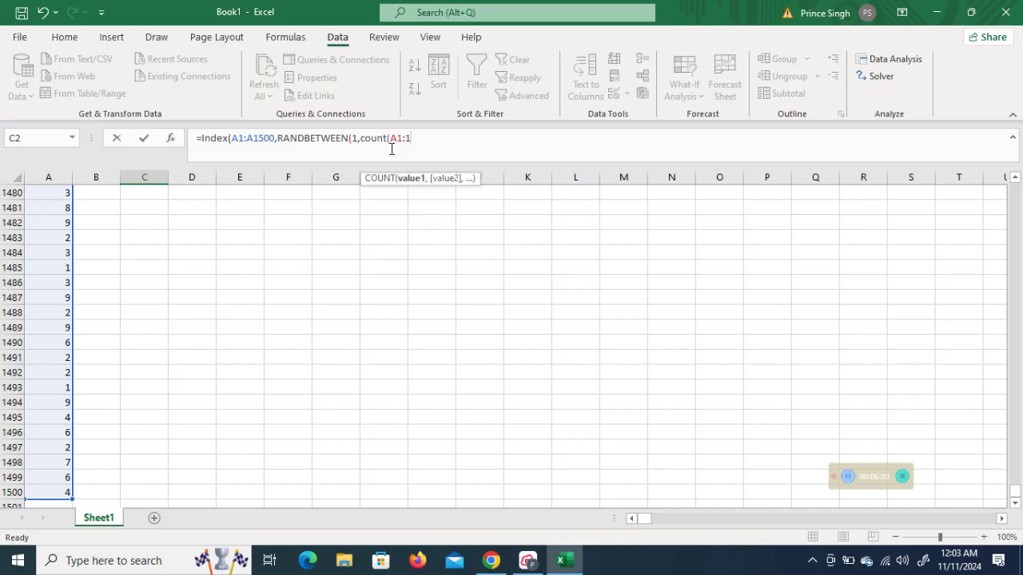
pyautogui.press('BackSpace')
pyautogui.write('A1500')
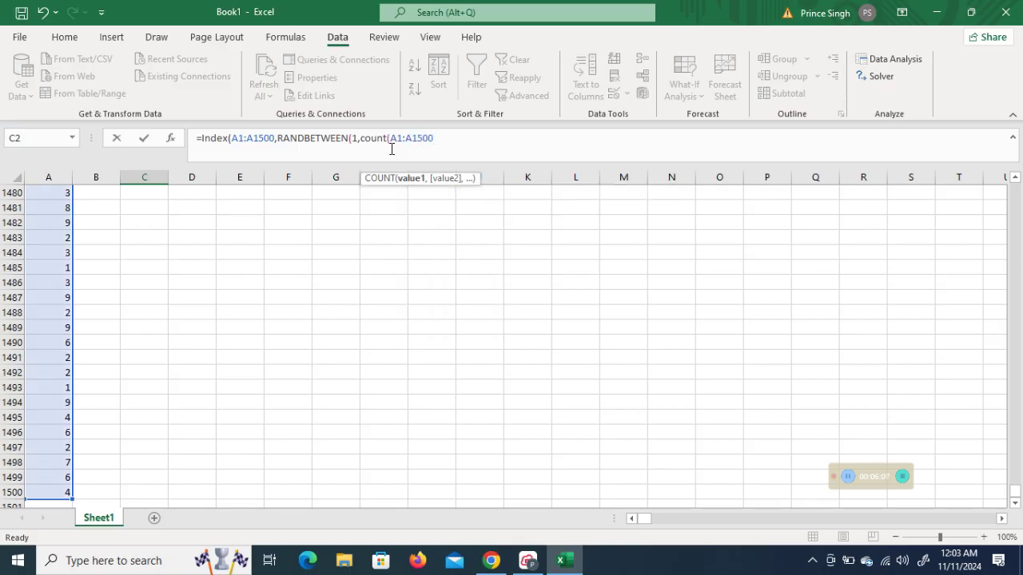
pyautogui.write('))')
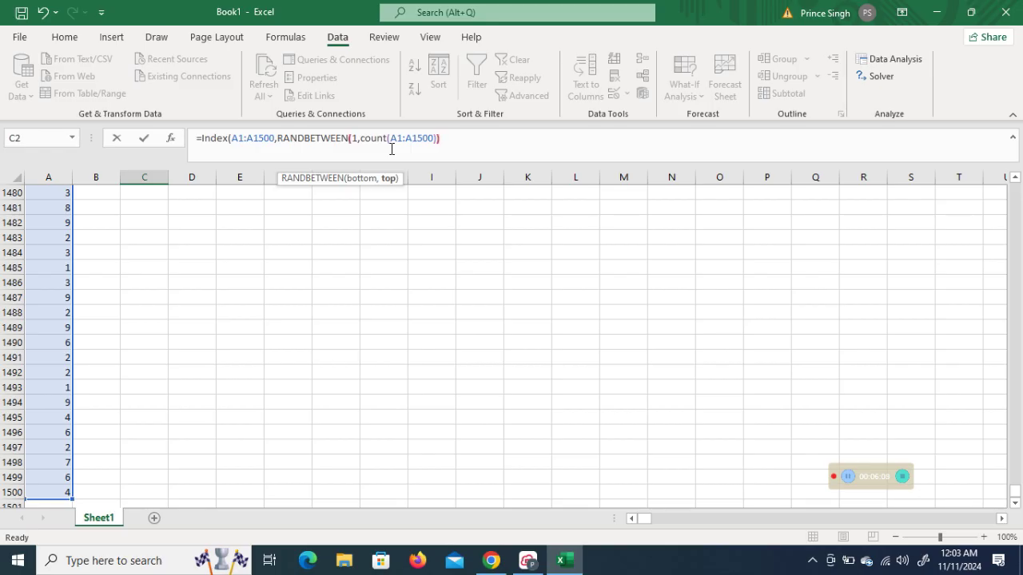
pyautogui.write('),1')
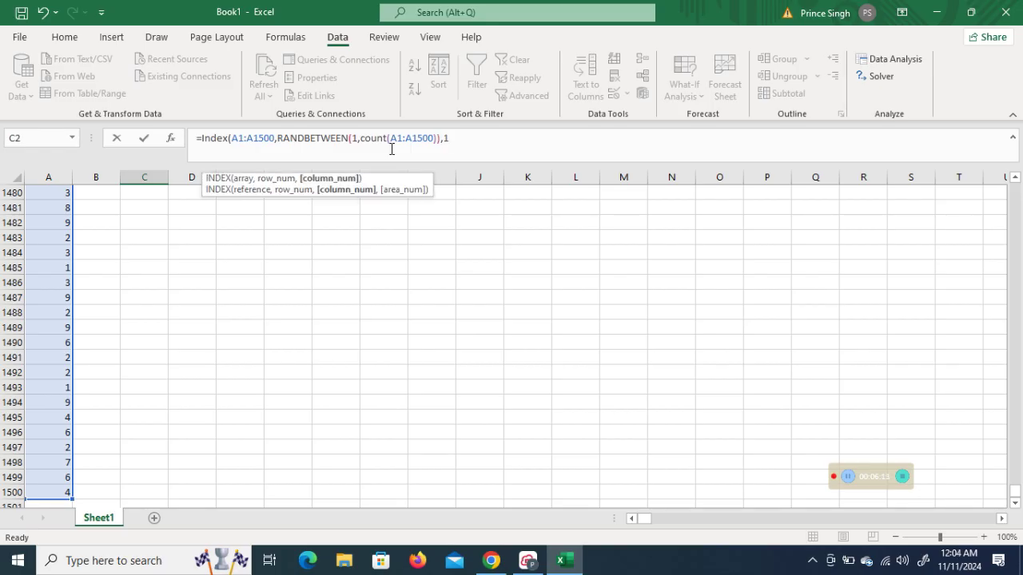
pyautogui.write(')')
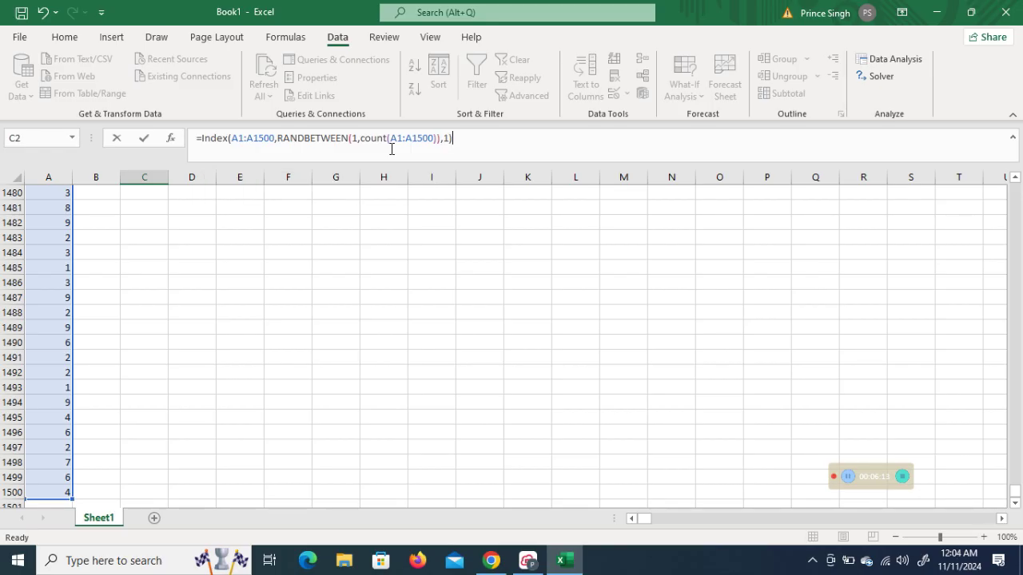
# Step: Switch to the whiteboard and draw a bracketed matrix in blue with the element a23 inside, below the theorem formula
pyautogui.click(519, 561)
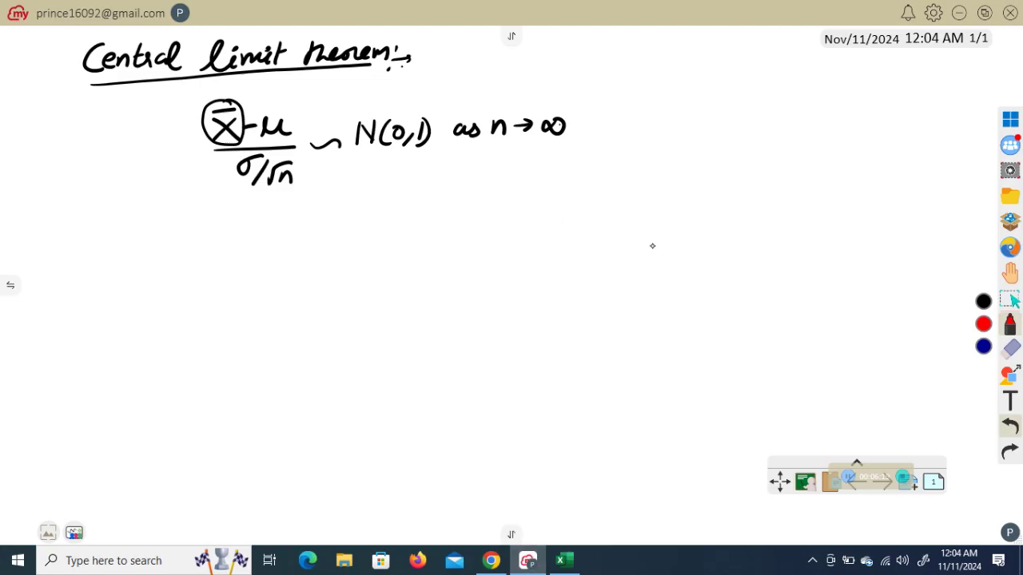
pyautogui.click(983, 346)
pyautogui.moveTo(157, 226)
pyautogui.mouseDown()
pyautogui.moveTo(113, 293)
pyautogui.moveTo(136, 332)
pyautogui.mouseUp()
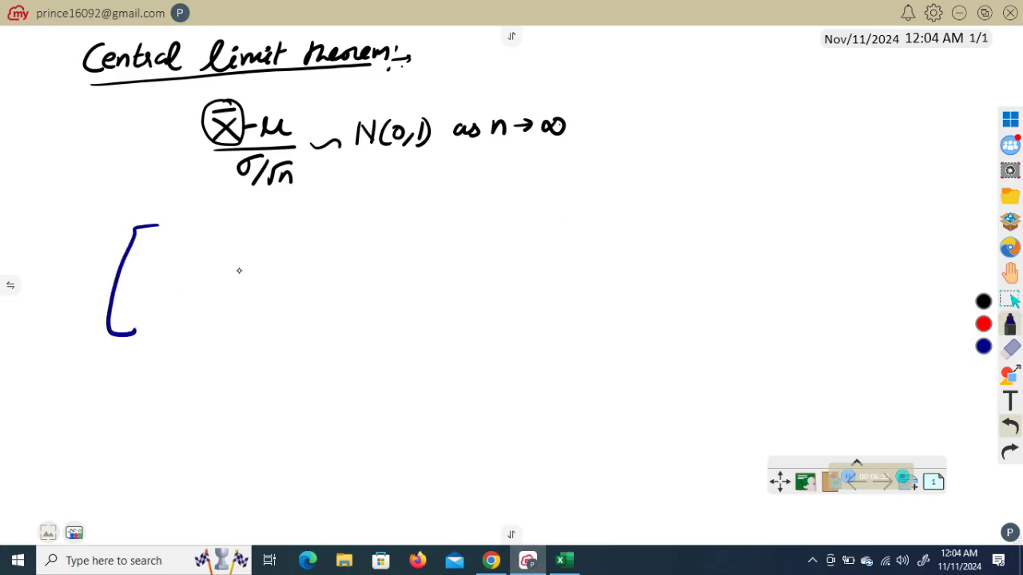
pyautogui.moveTo(229, 224)
pyautogui.mouseDown()
pyautogui.moveTo(253, 225)
pyautogui.moveTo(241, 324)
pyautogui.moveTo(216, 326)
pyautogui.mouseUp()
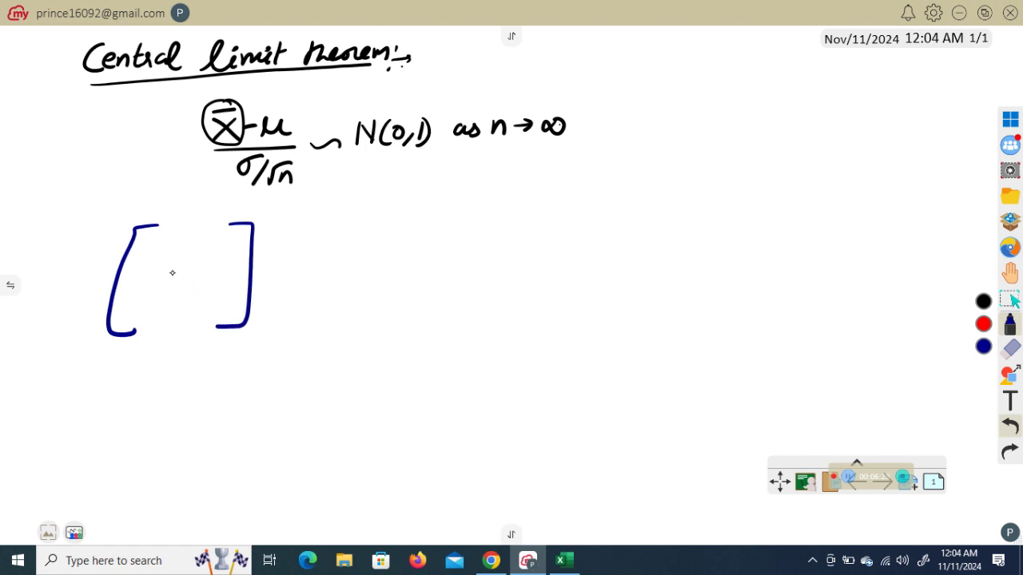
pyautogui.moveTo(178, 269); pyautogui.dragTo(194, 290)
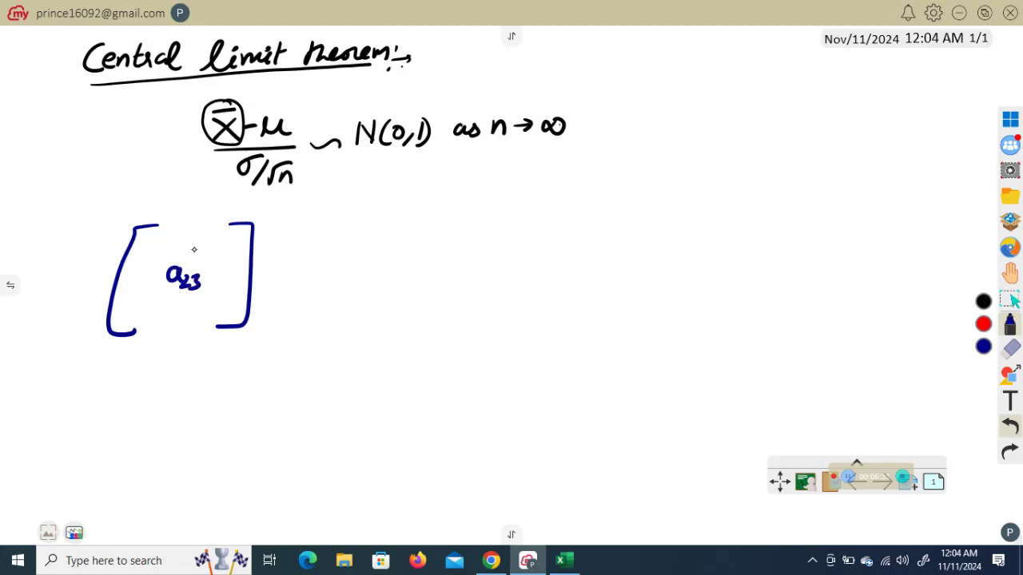
# Step: Handwrite = Index(___, 2, 3) beside the matrix, with a blank line for the array
pyautogui.moveTo(307, 237); pyautogui.dragTo(317, 234)
pyautogui.moveTo(300, 246)
pyautogui.mouseDown()
pyautogui.moveTo(347, 228)
pyautogui.moveTo(347, 248)
pyautogui.mouseUp()
pyautogui.moveTo(350, 247)
pyautogui.mouseDown()
pyautogui.moveTo(396, 245)
pyautogui.moveTo(387, 245)
pyautogui.mouseUp()
pyautogui.moveTo(428, 217); pyautogui.dragTo(428, 248)
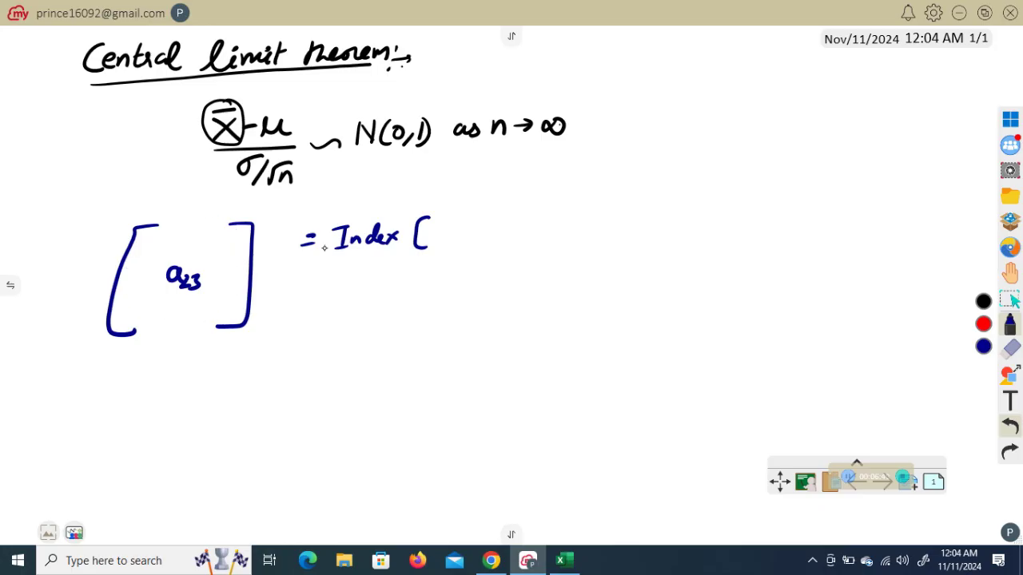
pyautogui.moveTo(430, 236)
pyautogui.mouseDown()
pyautogui.moveTo(496, 236)
pyautogui.moveTo(497, 254)
pyautogui.mouseUp()
pyautogui.moveTo(524, 225)
pyautogui.mouseDown()
pyautogui.moveTo(542, 236)
pyautogui.moveTo(537, 247)
pyautogui.mouseUp()
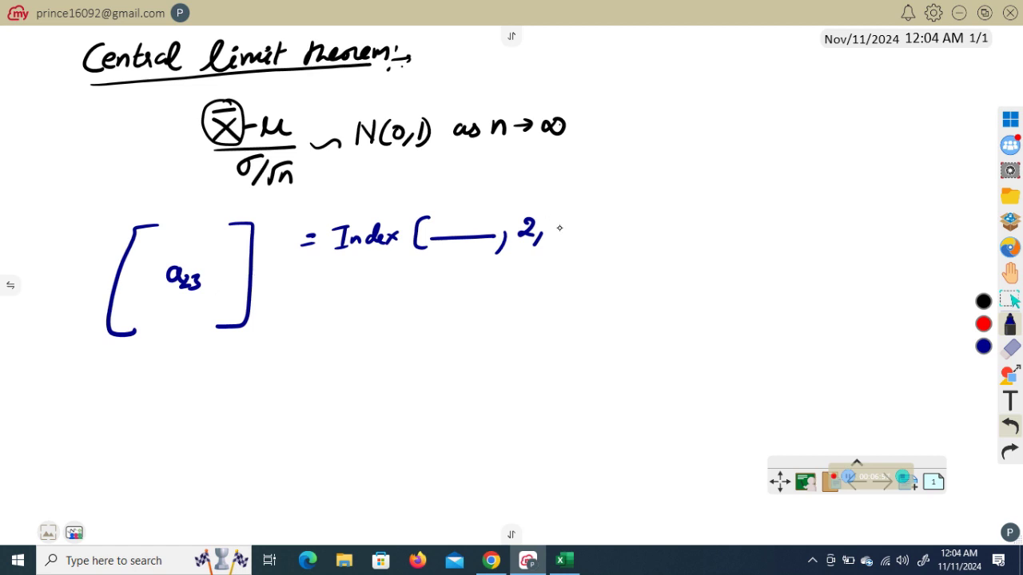
pyautogui.moveTo(550, 221)
pyautogui.mouseDown()
pyautogui.moveTo(561, 224)
pyautogui.moveTo(551, 238)
pyautogui.moveTo(568, 246)
pyautogui.mouseUp()
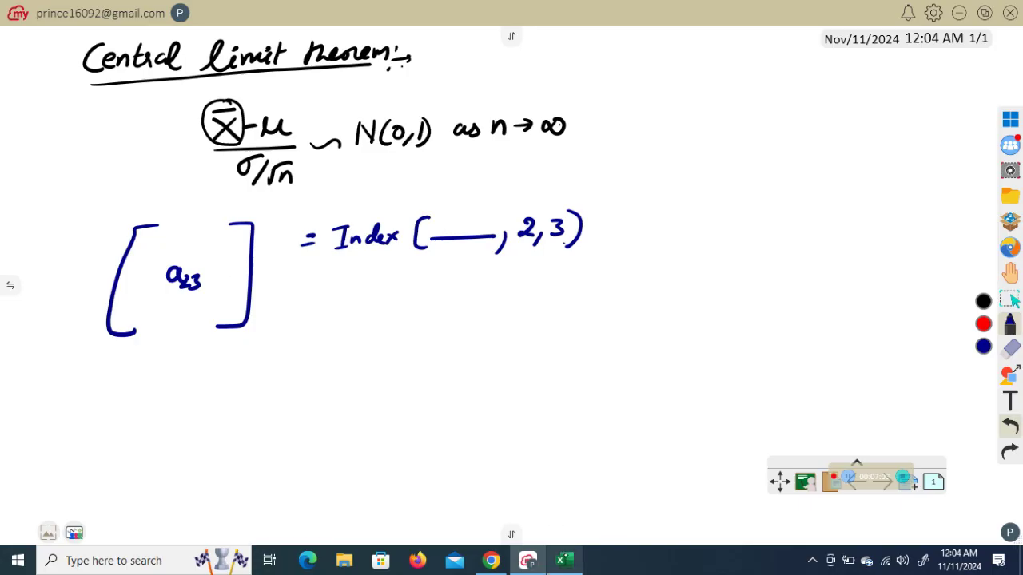
# Step: Switch back to Excel and commit the INDEX formula in C2
pyautogui.click(562, 559)
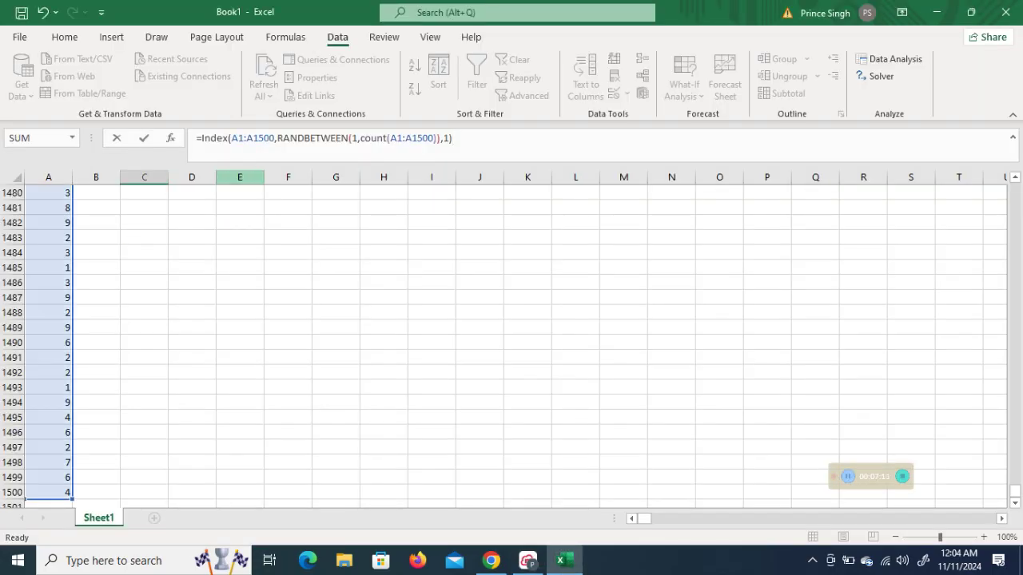
pyautogui.write(')')
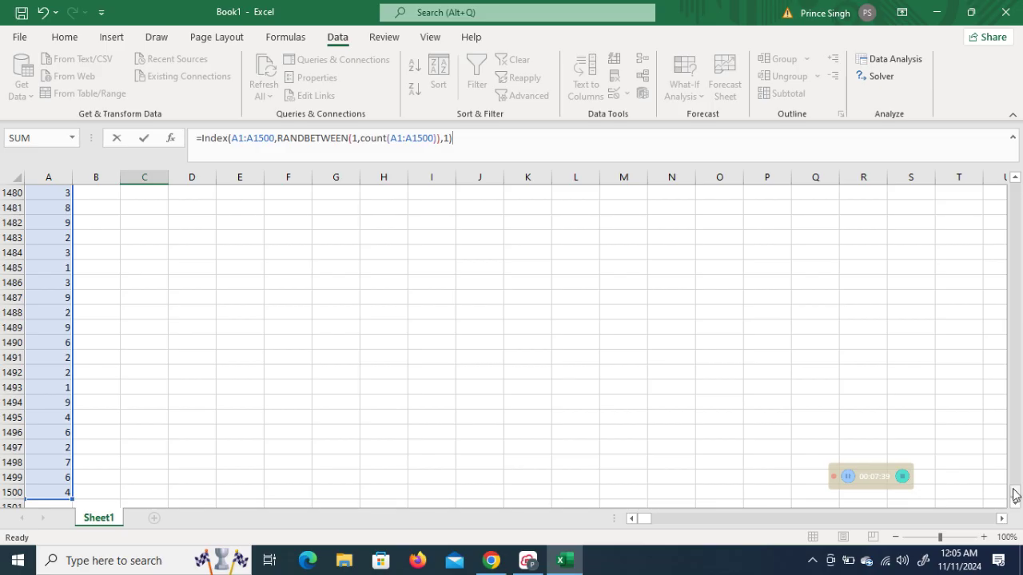
pyautogui.moveTo(1015, 495); pyautogui.dragTo(1015, 137)
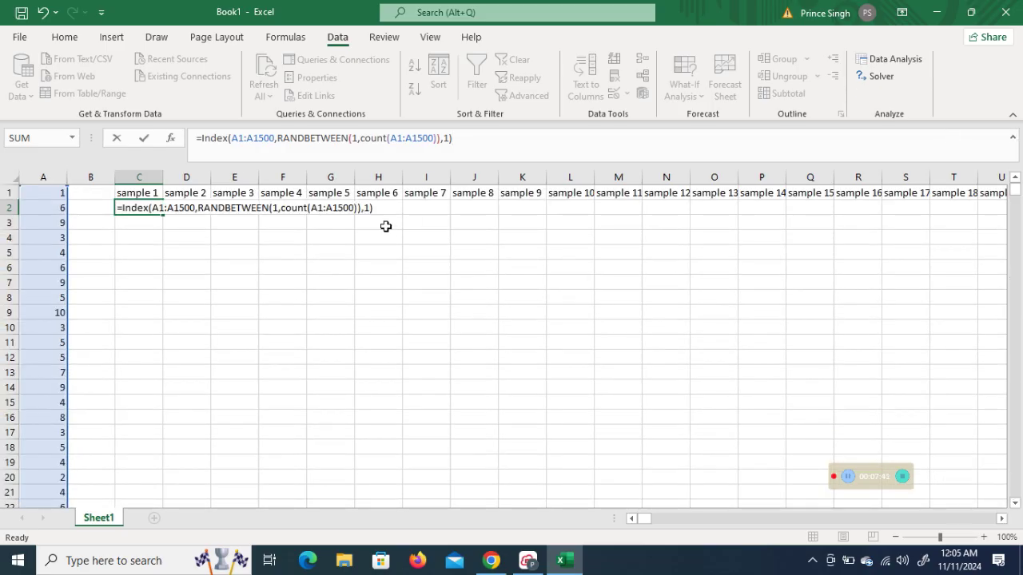
pyautogui.press('Tab')
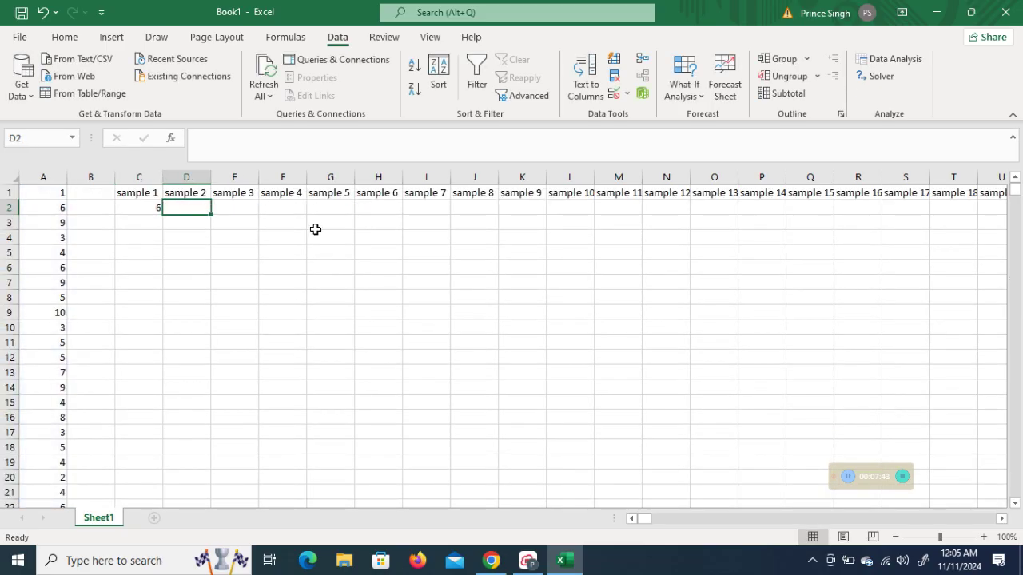
# Step: Try filling the C2 formula across row 2, first to SH2 and again only to E2, undoing each fill
pyautogui.click(149, 212)
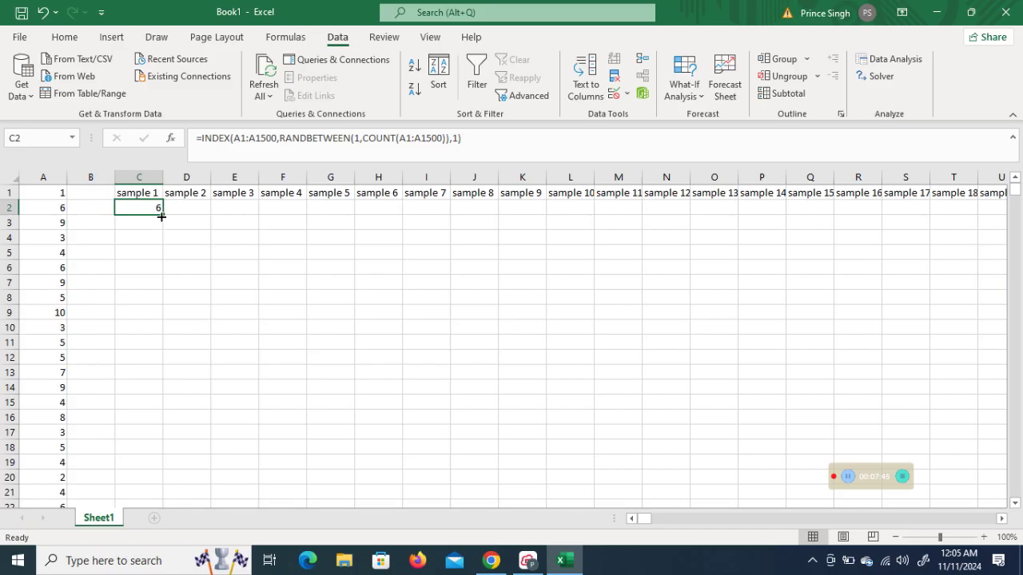
pyautogui.moveTo(162, 216); pyautogui.dragTo(881, 209)
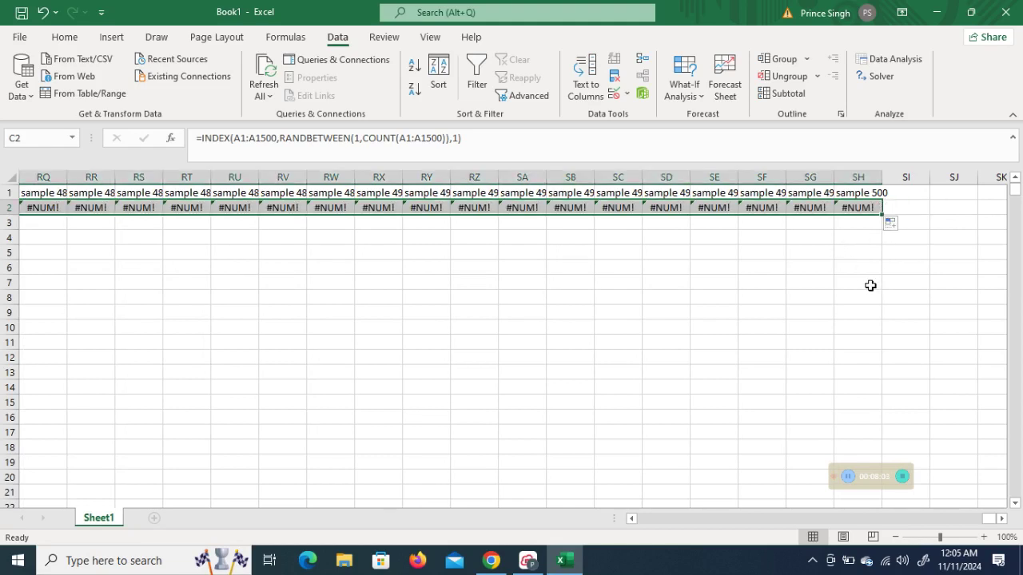
pyautogui.hotkey('ctrl', 'z')
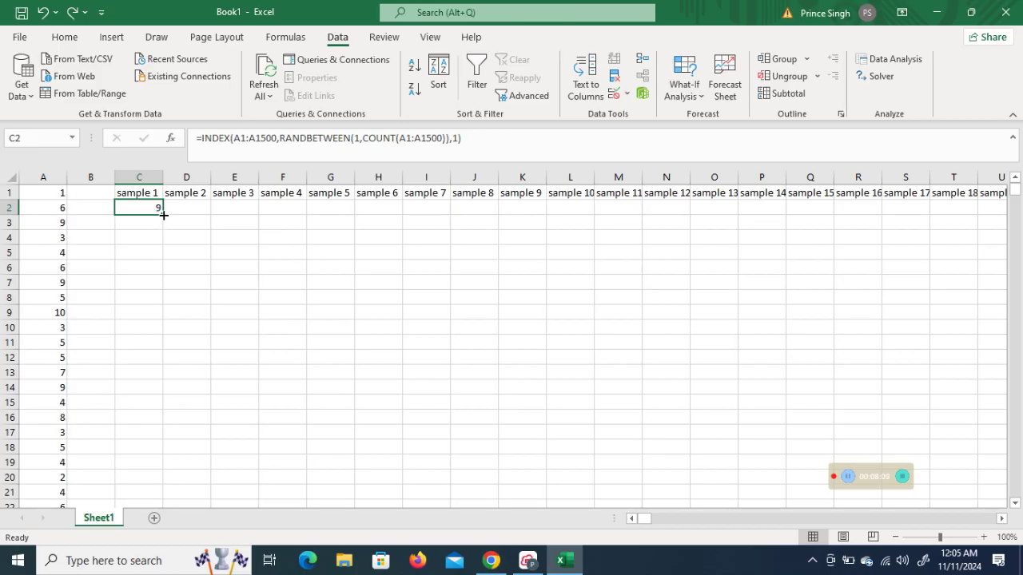
pyautogui.moveTo(163, 214); pyautogui.dragTo(261, 218)
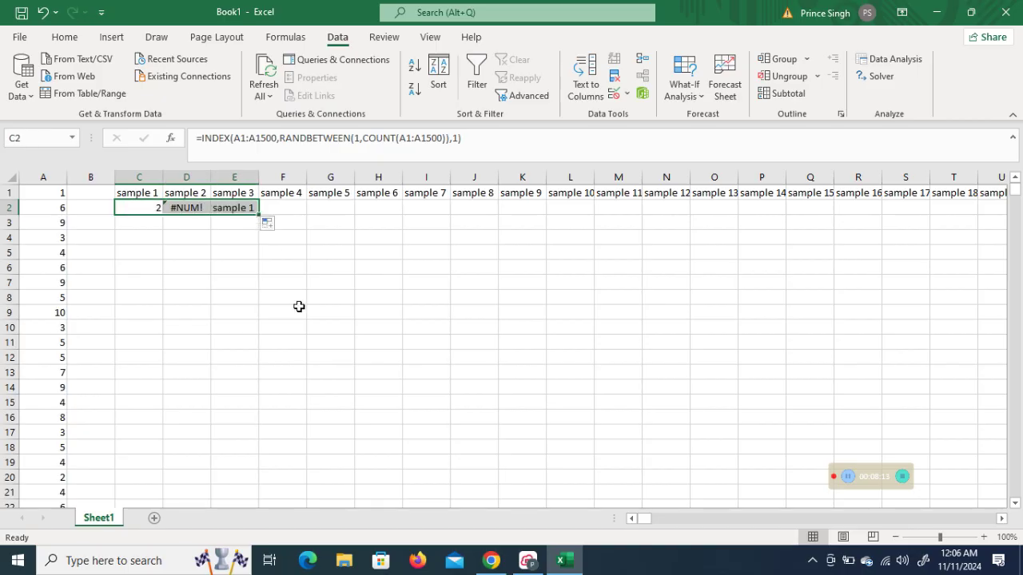
pyautogui.hotkey('ctrl', 'z')
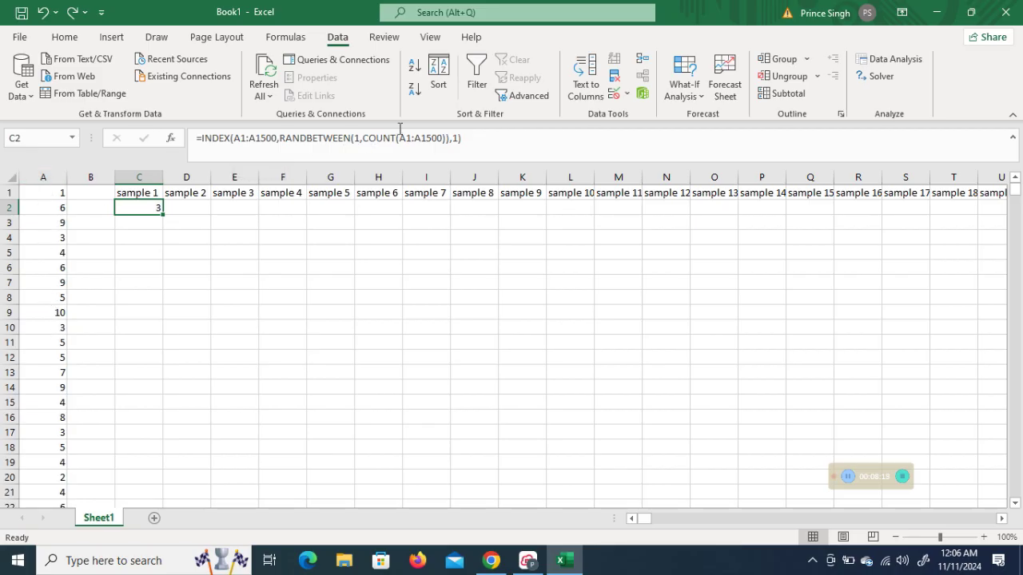
# Step: Make both A1:A1500 ranges in the C2 INDEX formula absolute and commit it
pyautogui.moveTo(462, 138); pyautogui.dragTo(202, 144)
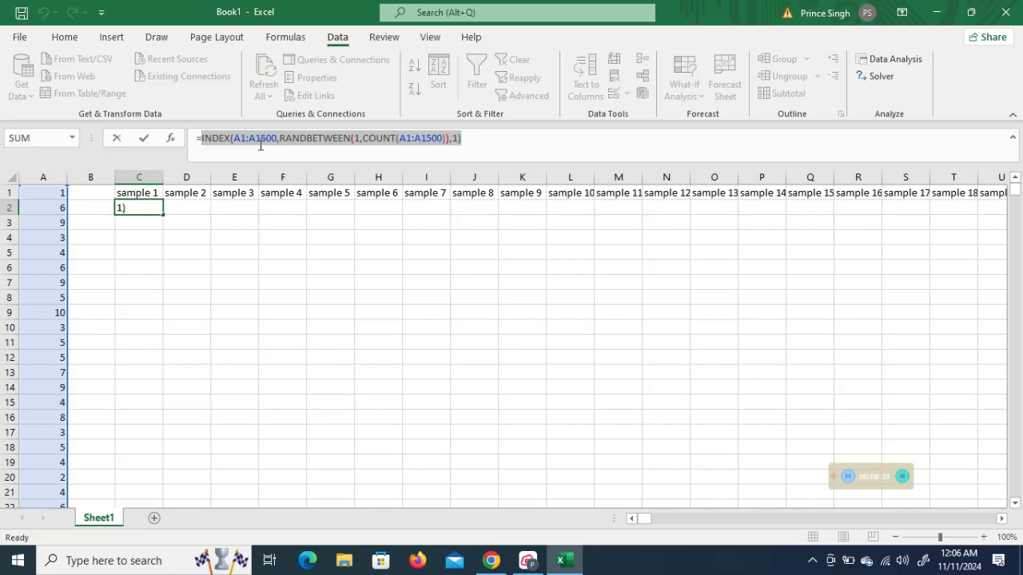
pyautogui.press('F4')
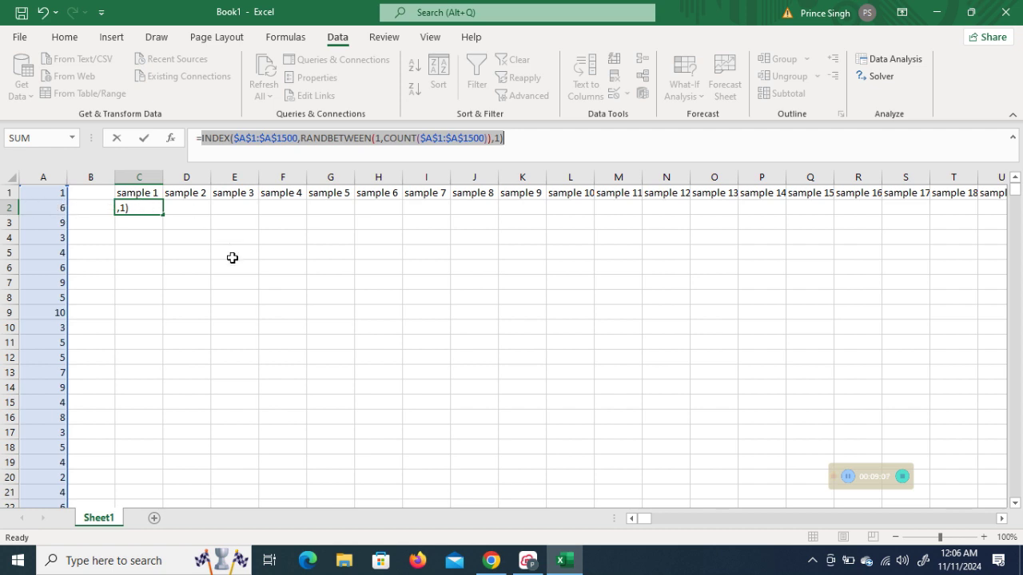
pyautogui.press('Tab')
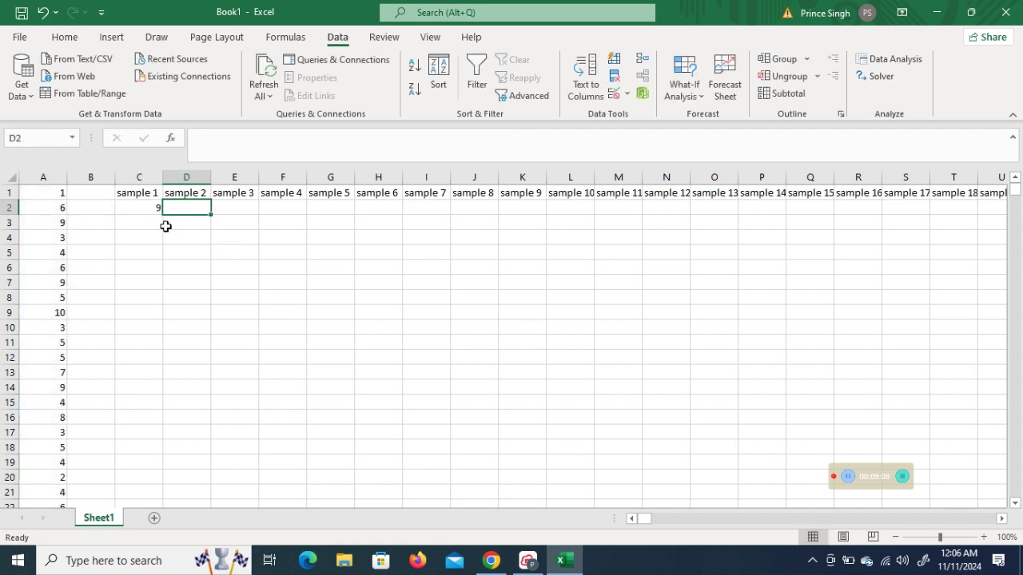
# Step: Fill the C2 formula across row 2 as far as SH2, under the sample 500 header
pyautogui.click(151, 211)
pyautogui.moveTo(163, 213); pyautogui.dragTo(257, 213)
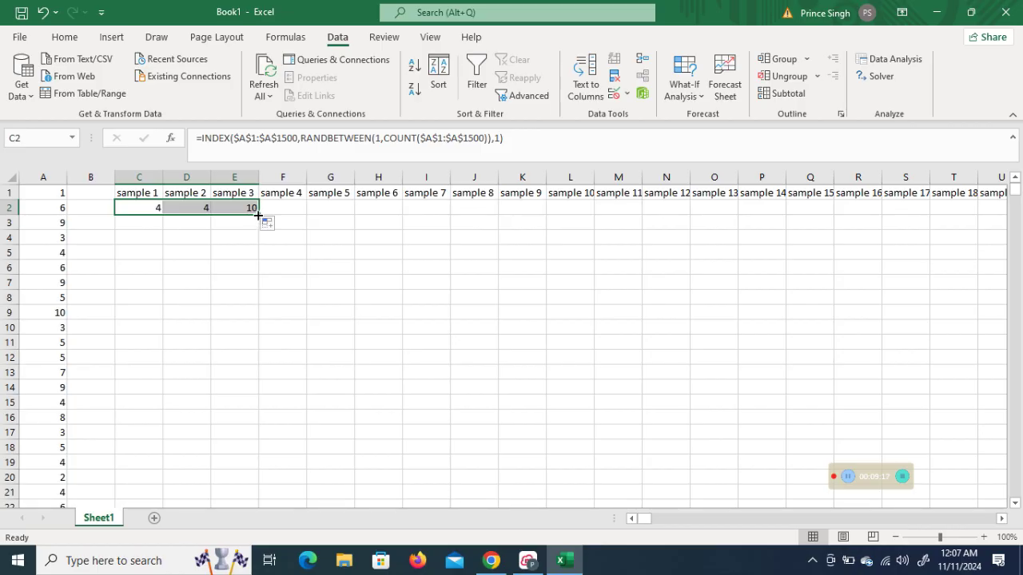
pyautogui.moveTo(258, 216); pyautogui.dragTo(925, 233)
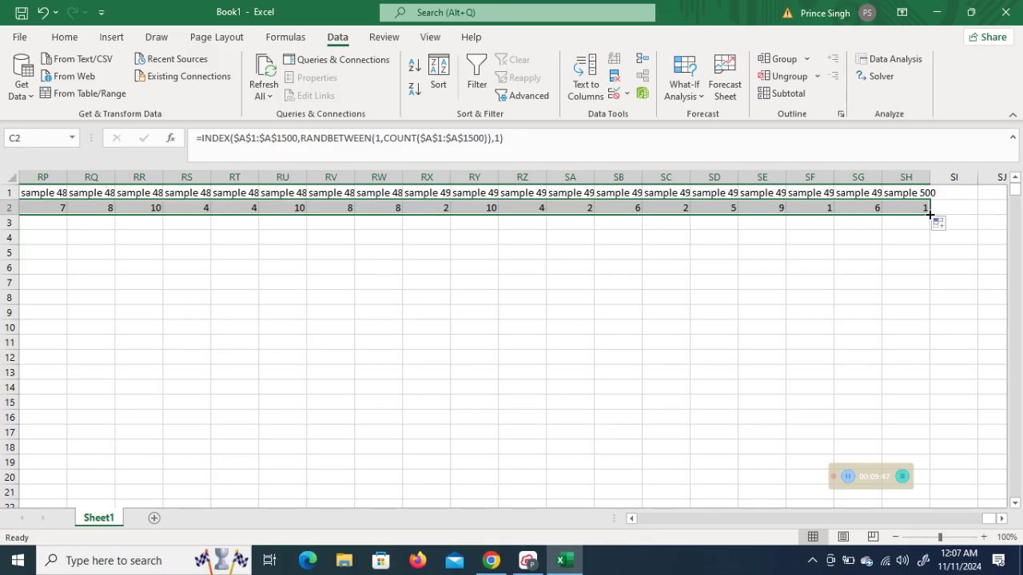
# Step: Fill the row of sample formulas C2:SH2 down to row 1000 and allow the large operation
pyautogui.moveTo(930, 214); pyautogui.dragTo(900, 385)
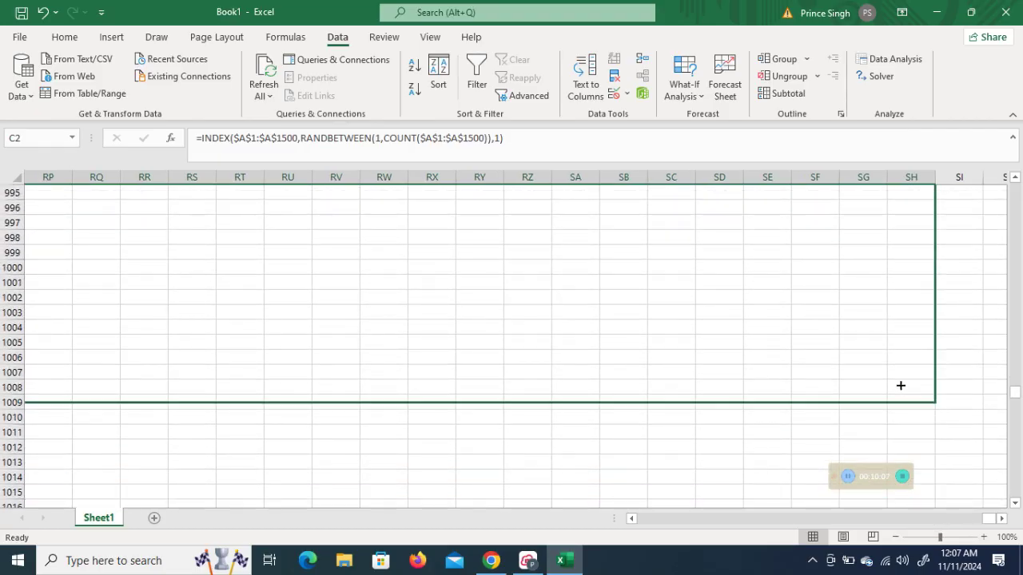
pyautogui.moveTo(876, 276); pyautogui.dragTo(877, 276)
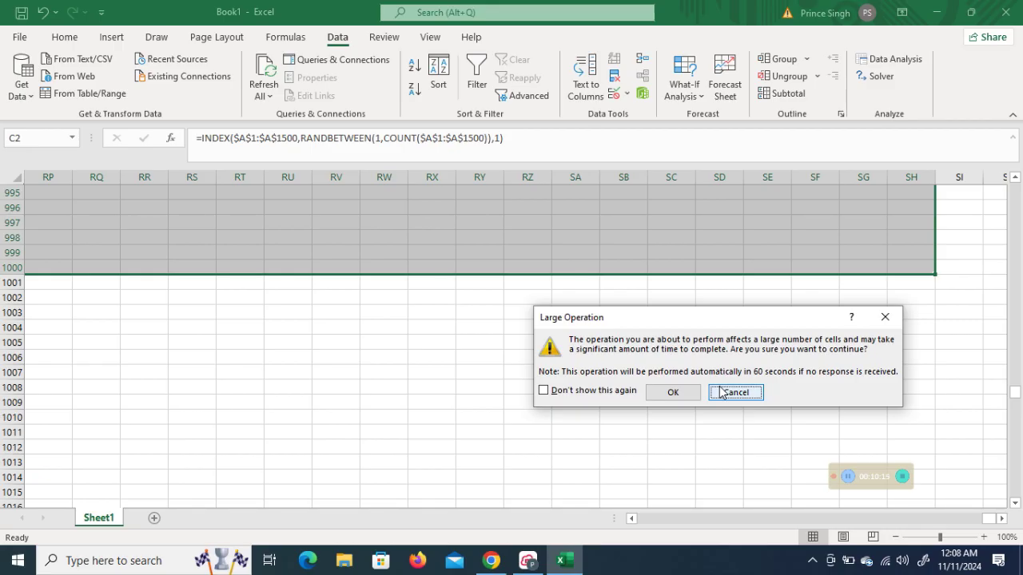
pyautogui.click(673, 392)
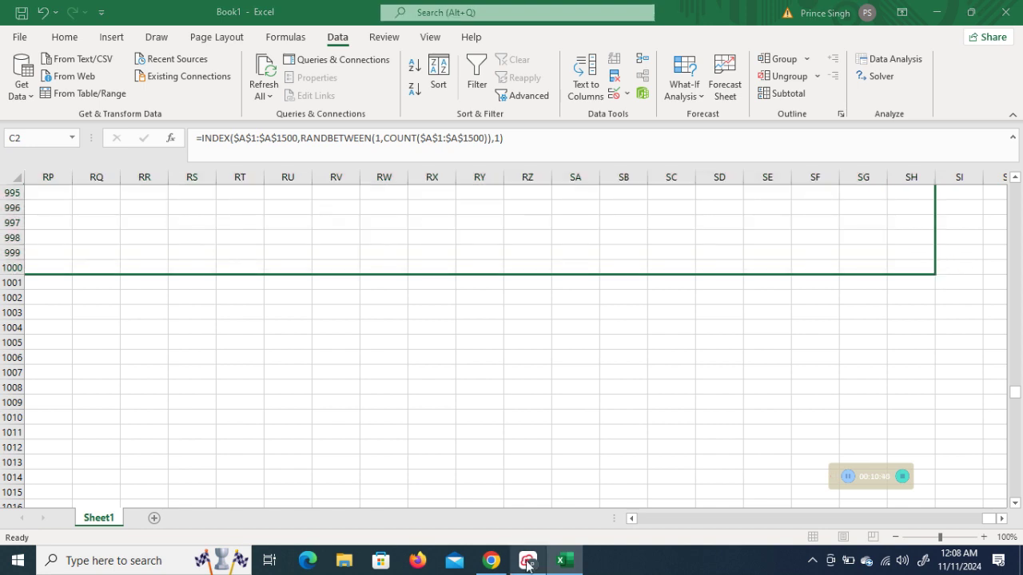
# Step: Switch to the whiteboard and handwrite the sample means X̄1, X̄2, X̄3, ..., X̄500 below the Index formula
pyautogui.click(528, 563)
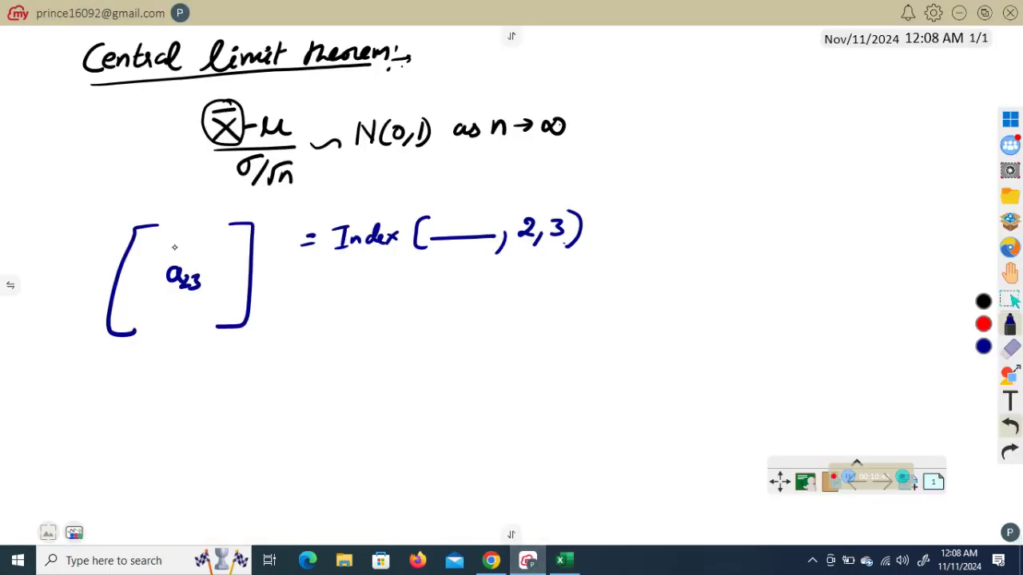
pyautogui.moveTo(301, 325); pyautogui.dragTo(315, 342)
pyautogui.moveTo(316, 323)
pyautogui.mouseDown()
pyautogui.moveTo(294, 344)
pyautogui.moveTo(316, 349)
pyautogui.moveTo(327, 318)
pyautogui.moveTo(329, 346)
pyautogui.moveTo(381, 342)
pyautogui.moveTo(370, 319)
pyautogui.moveTo(382, 346)
pyautogui.moveTo(424, 342)
pyautogui.moveTo(422, 316)
pyautogui.moveTo(425, 342)
pyautogui.mouseUp()
pyautogui.moveTo(447, 336); pyautogui.dragTo(492, 337)
pyautogui.moveTo(503, 337); pyautogui.dragTo(625, 337)
pyautogui.moveTo(565, 322); pyautogui.dragTo(596, 319)
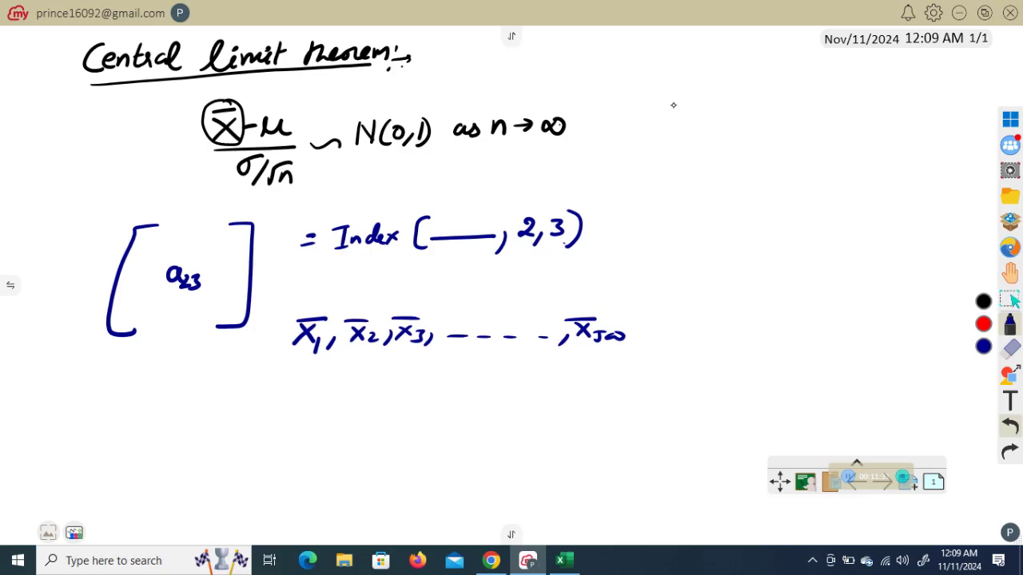
# Step: Handwrite E(X̄) = μ and V(X̄) = σ²/n beside the central limit theorem formula
pyautogui.moveTo(681, 100)
pyautogui.mouseDown()
pyautogui.moveTo(670, 121)
pyautogui.moveTo(692, 97)
pyautogui.moveTo(722, 122)
pyautogui.moveTo(753, 107)
pyautogui.moveTo(779, 112)
pyautogui.mouseUp()
pyautogui.moveTo(663, 138)
pyautogui.mouseDown()
pyautogui.moveTo(681, 137)
pyautogui.moveTo(687, 155)
pyautogui.moveTo(711, 153)
pyautogui.mouseUp()
pyautogui.moveTo(710, 141)
pyautogui.mouseDown()
pyautogui.moveTo(697, 151)
pyautogui.moveTo(714, 136)
pyautogui.moveTo(718, 160)
pyautogui.moveTo(745, 142)
pyautogui.mouseUp()
pyautogui.moveTo(729, 149)
pyautogui.mouseDown()
pyautogui.moveTo(795, 135)
pyautogui.moveTo(803, 152)
pyautogui.moveTo(791, 171)
pyautogui.mouseUp()
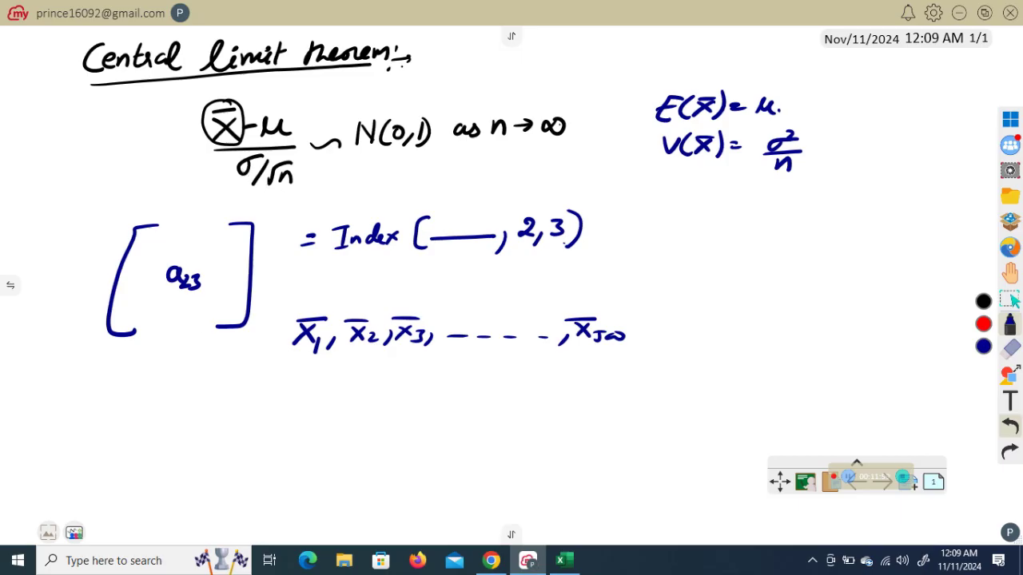
# Step: Switch back to Excel, copy the filled sample block and paste it as values at A2 of a new sheet
pyautogui.click(564, 561)
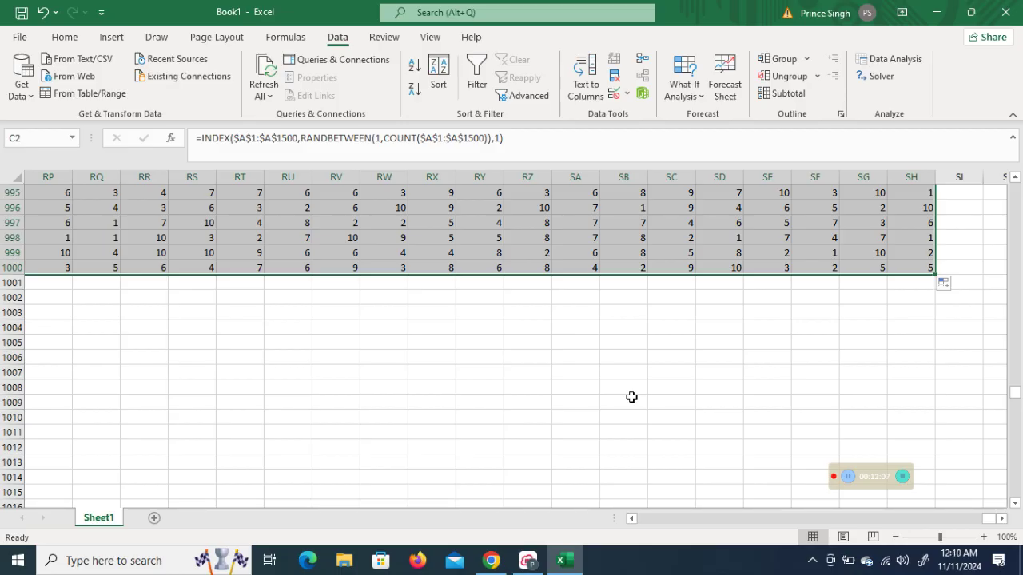
pyautogui.hotkey('ctrl', 'c')
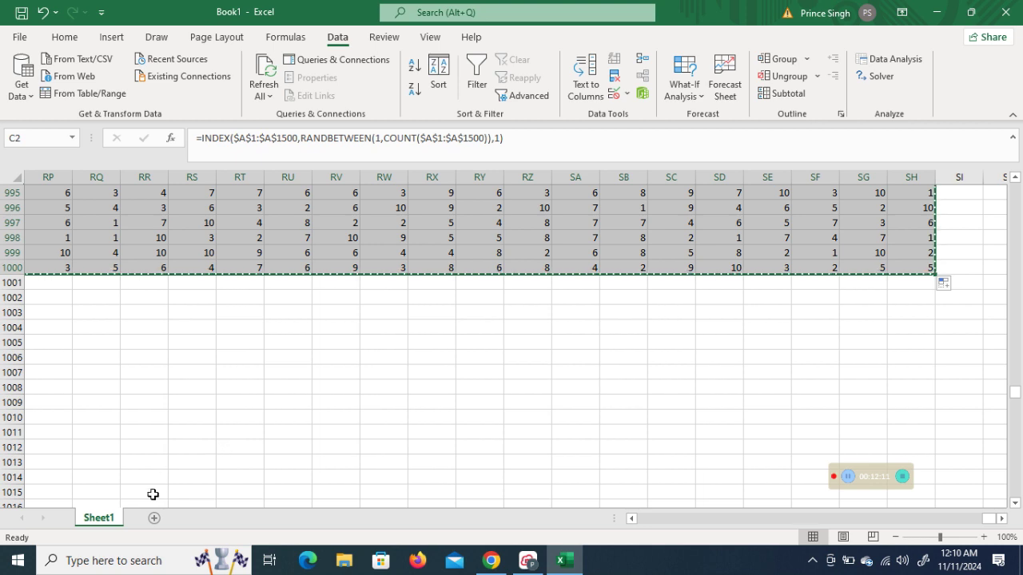
pyautogui.click(155, 519)
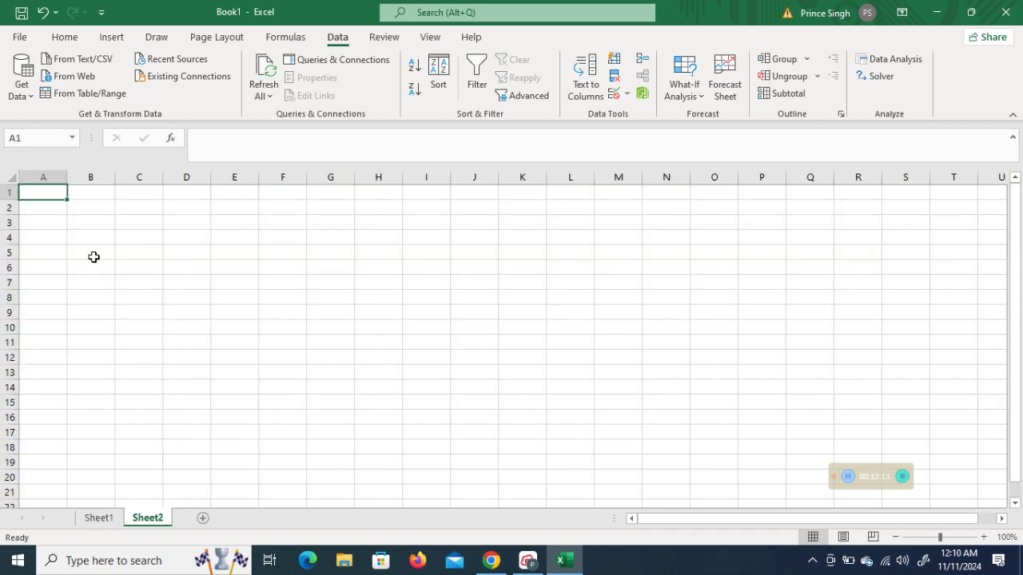
pyautogui.click(55, 208)
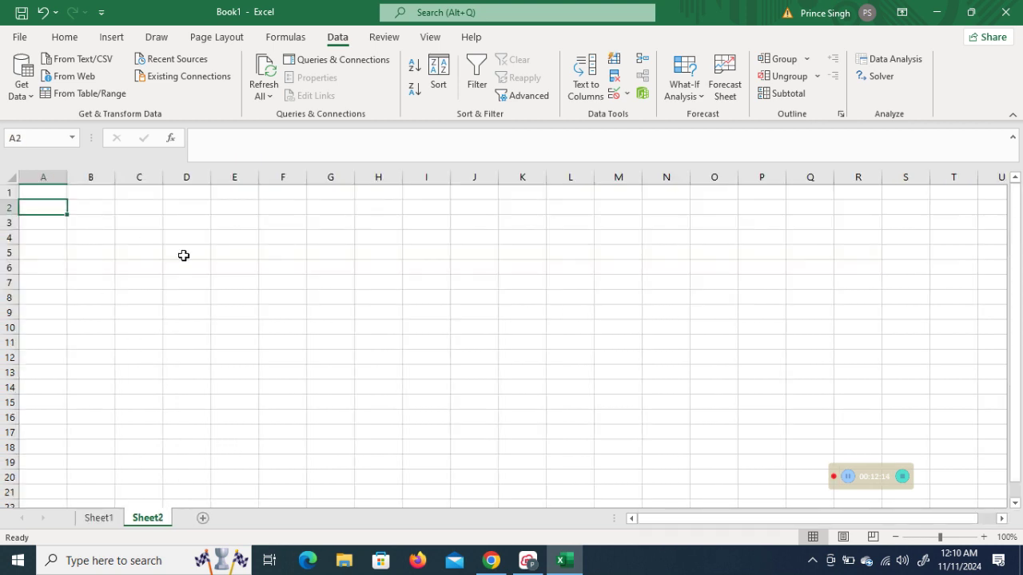
pyautogui.rightClick(51, 207)
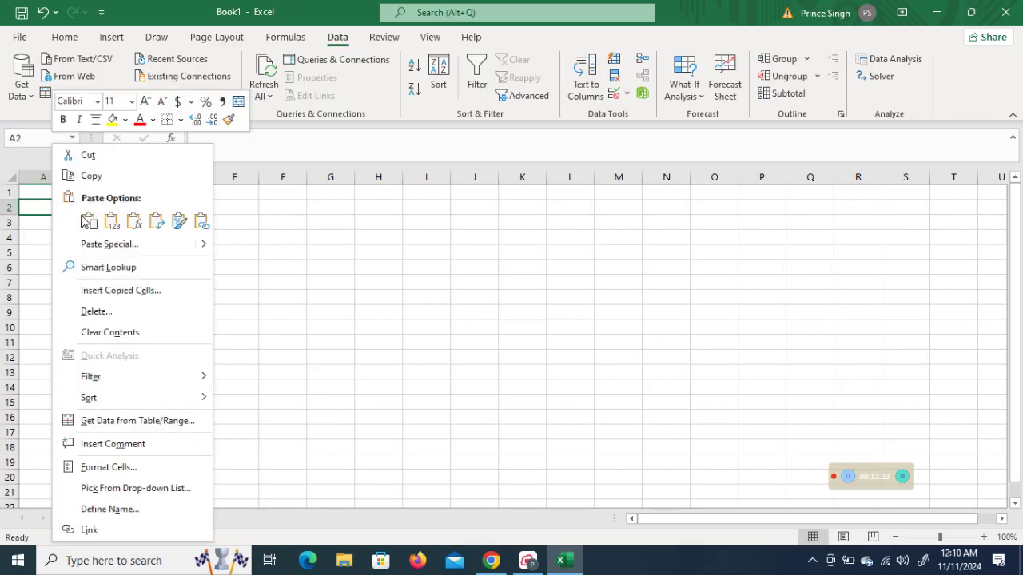
pyautogui.click(111, 223)
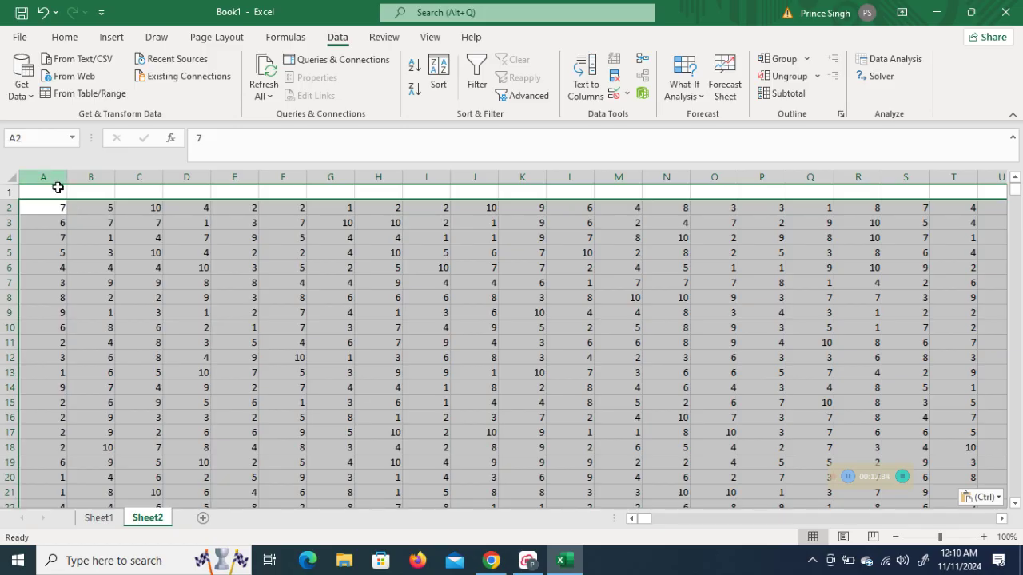
# Step: Compare the content of a sample cell on Sheet1 with a pasted cell on Sheet2
pyautogui.click(98, 518)
pyautogui.click(142, 241)
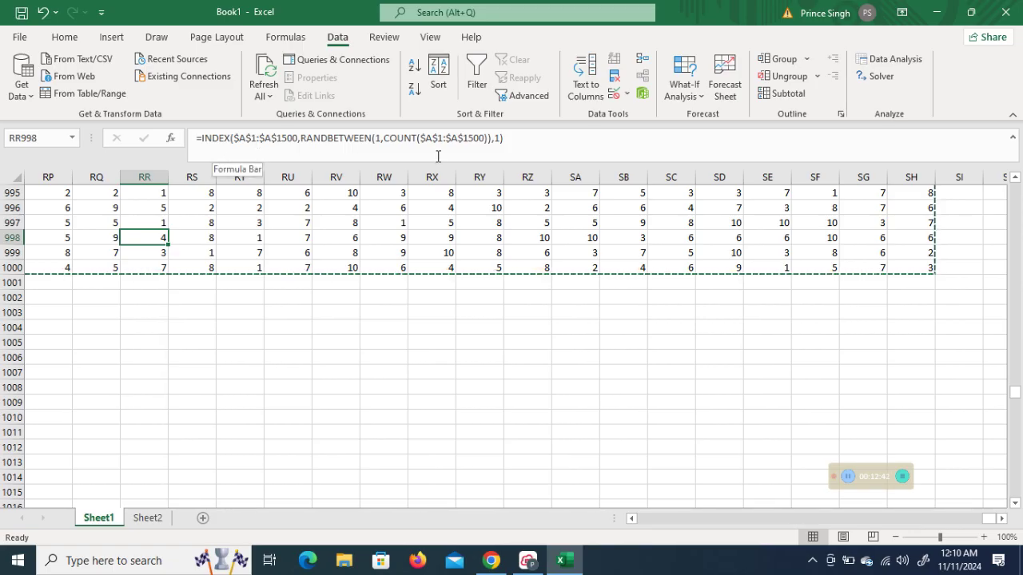
pyautogui.click(150, 520)
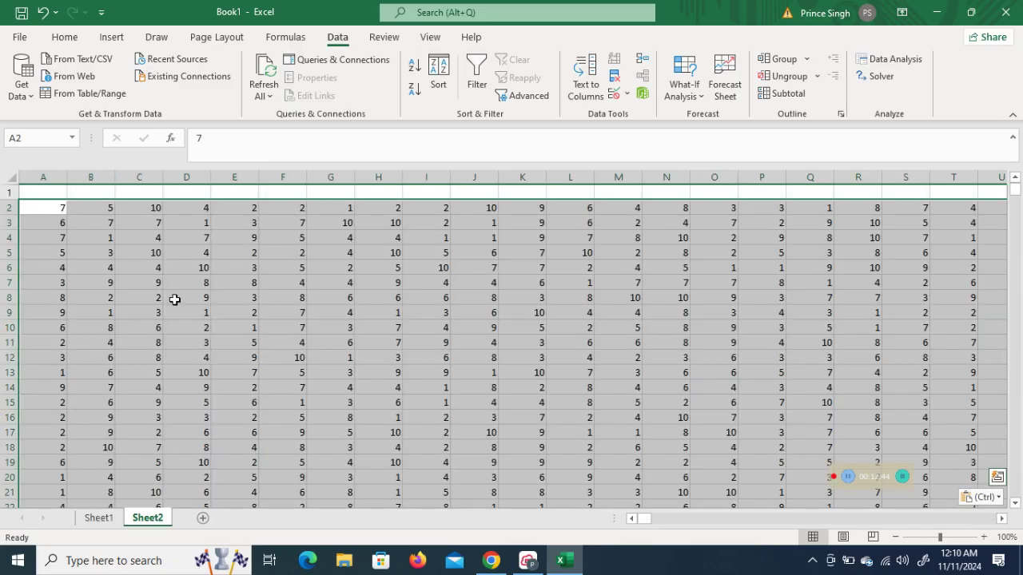
pyautogui.click(174, 279)
pyautogui.click(192, 267)
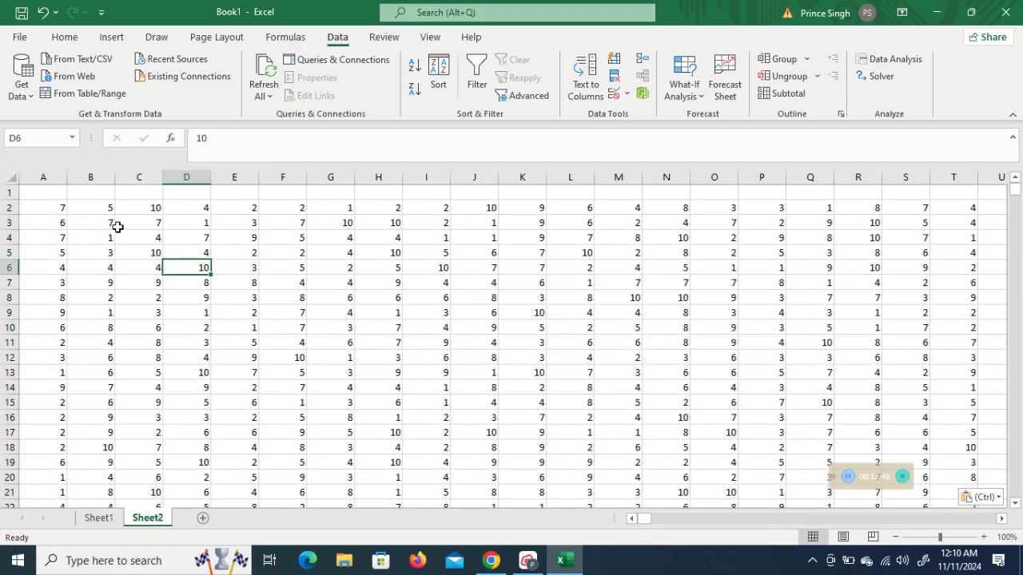
# Step: Enter the headers Data 1 in A1 and Data 2 in B1 on Sheet2
pyautogui.click(51, 194)
pyautogui.write('Data 1')
pyautogui.click(83, 194)
pyautogui.write('Data')
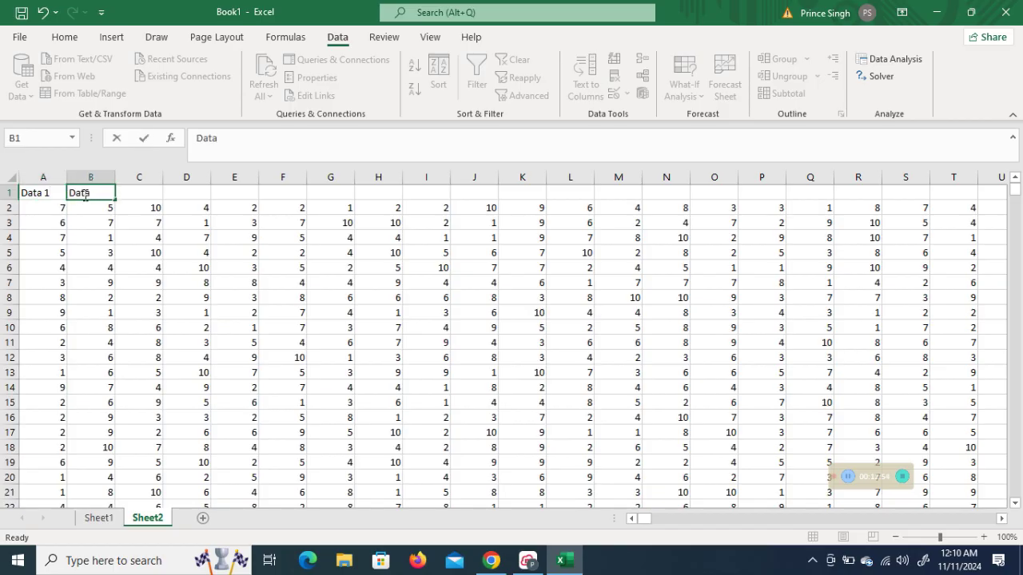
pyautogui.write(' 2')
pyautogui.click(145, 194)
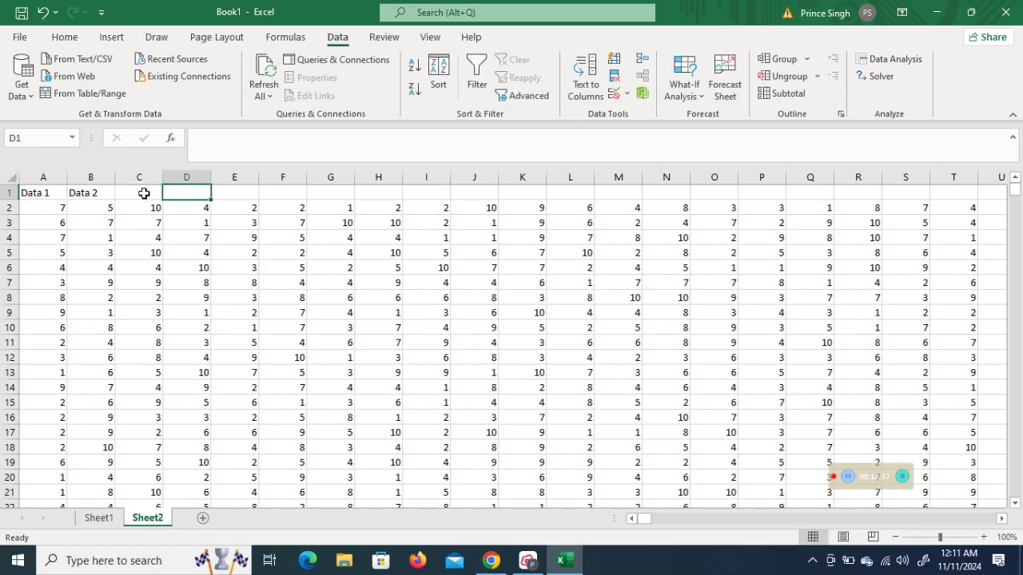
# Step: Extend the Data 1, Data 2 header series across row 1 to Data 500 in SF1
pyautogui.click(40, 195)
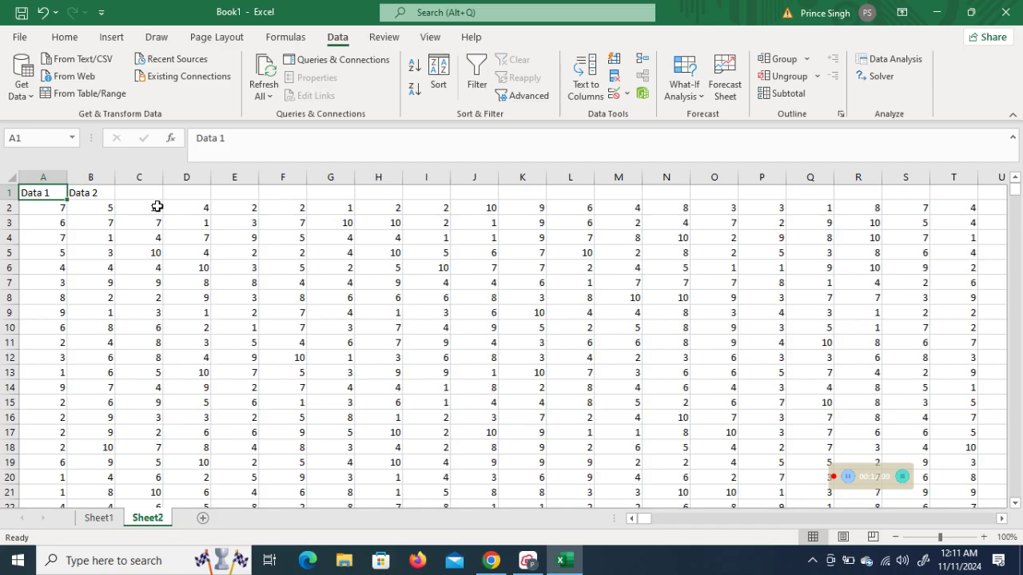
pyautogui.hotkey('shift', 'Right')
pyautogui.moveTo(116, 199); pyautogui.dragTo(1021, 212)
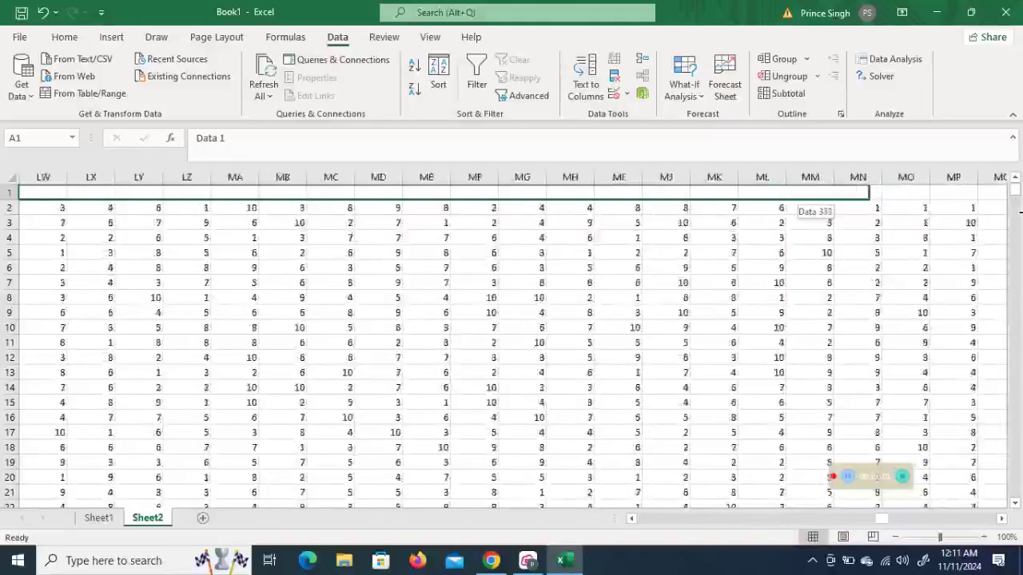
pyautogui.moveTo(1020, 212); pyautogui.dragTo(1020, 212)
pyautogui.moveTo(1021, 212)
pyautogui.mouseDown()
pyautogui.moveTo(941, 201)
pyautogui.moveTo(981, 200)
pyautogui.mouseUp()
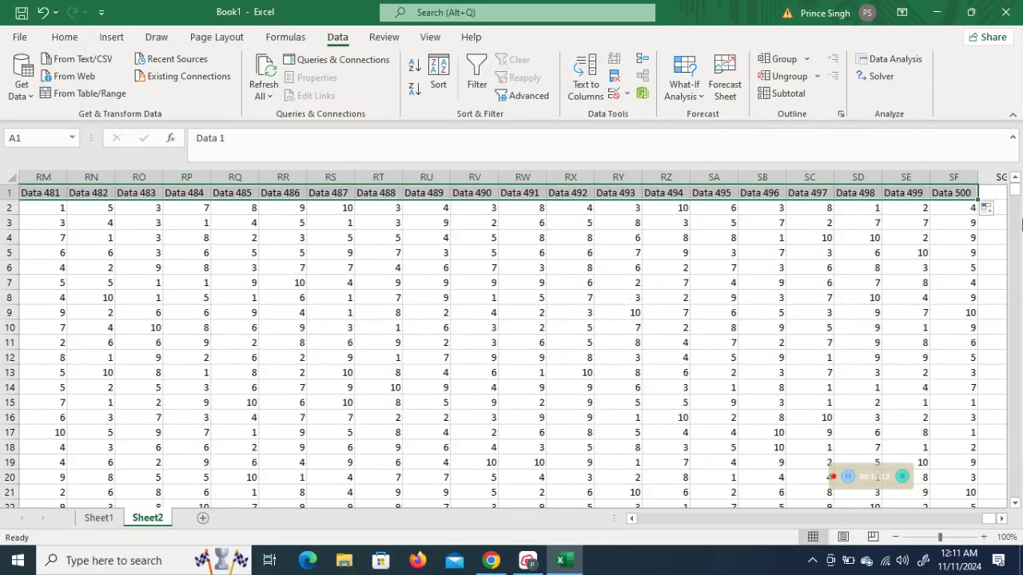
# Step: Enter =AVERAGE(A2:A1000) in A1002 and fill it across the row to SF1002
pyautogui.moveTo(1013, 184); pyautogui.dragTo(229, 550)
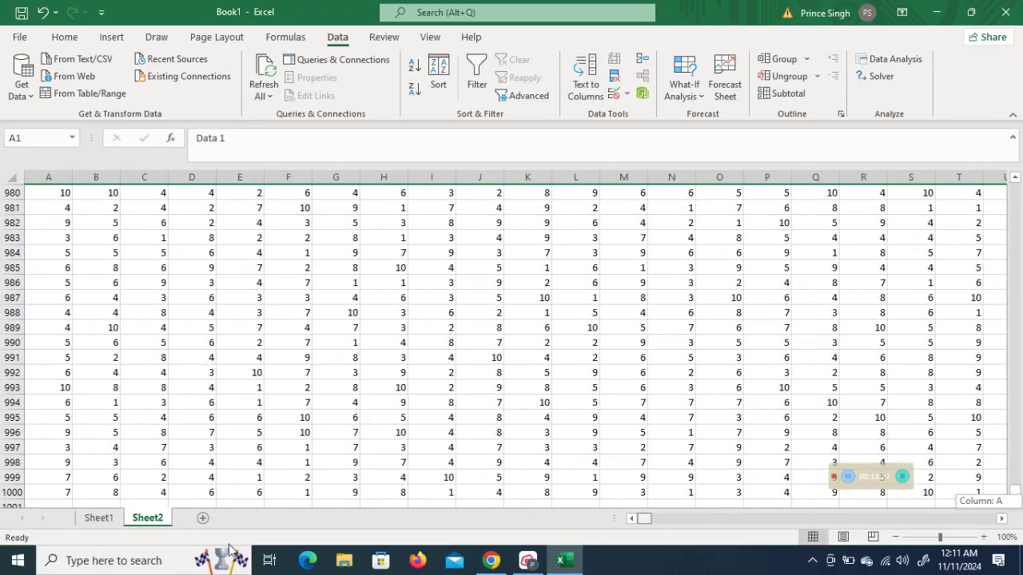
pyautogui.click(54, 503)
pyautogui.click(54, 502)
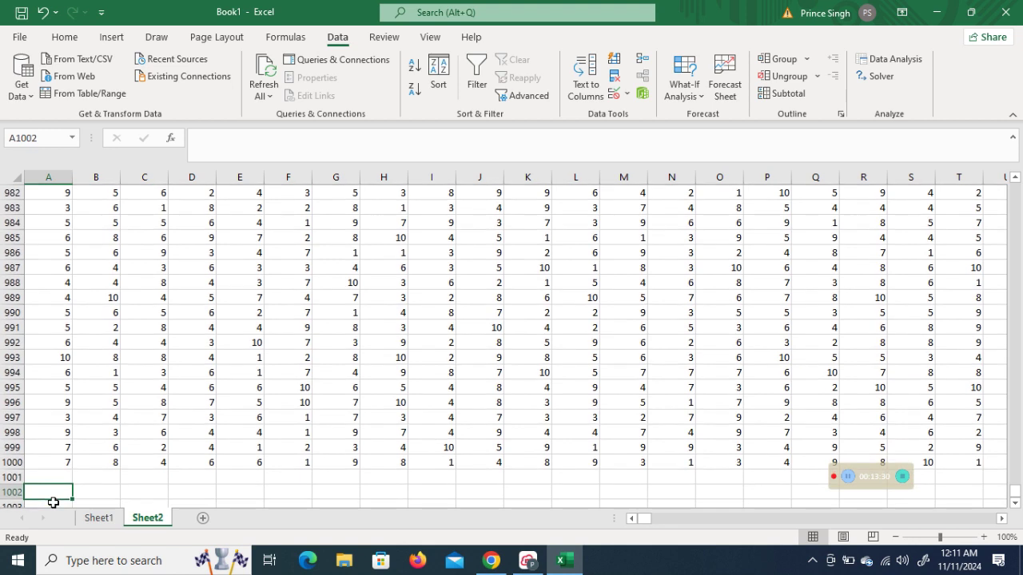
pyautogui.write('=')
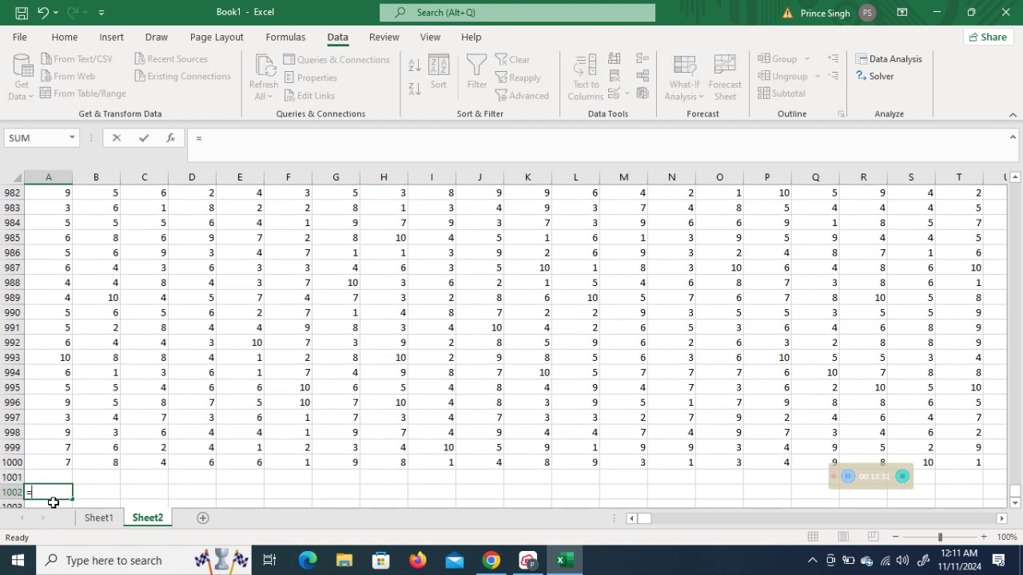
pyautogui.write('avera')
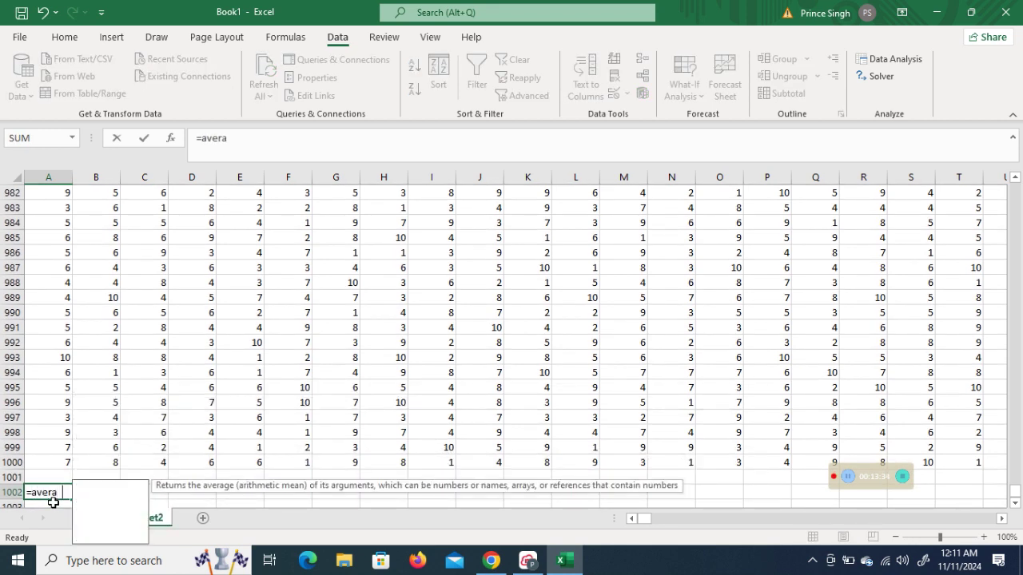
pyautogui.write('ge(')
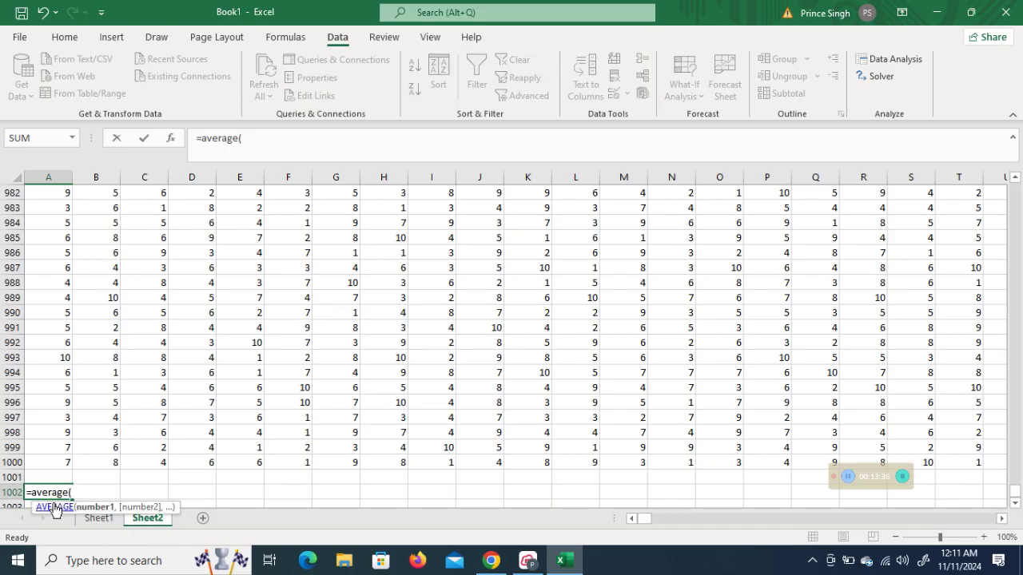
pyautogui.write('A2:A1000)')
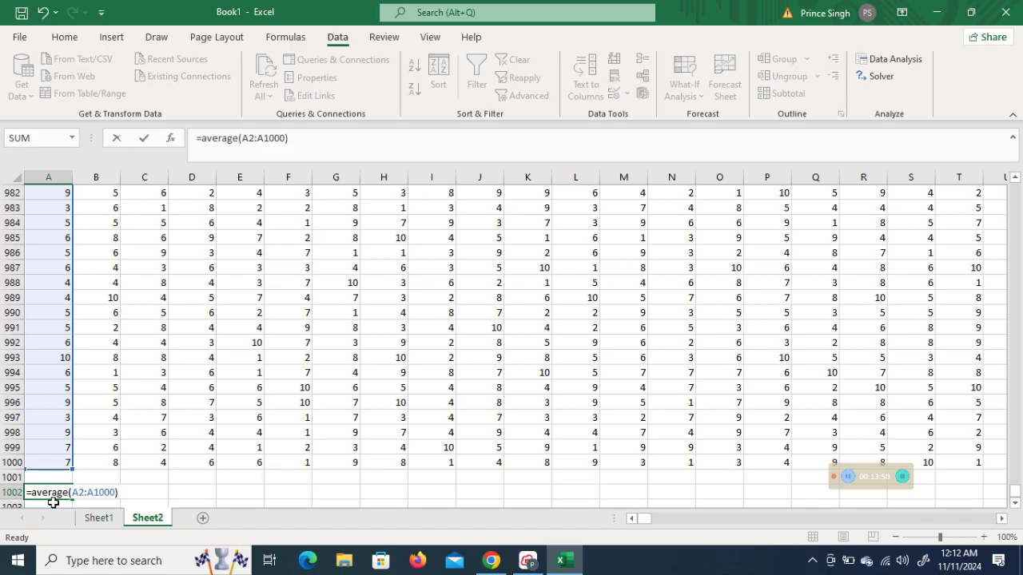
pyautogui.press('Return')
pyautogui.click(51, 492)
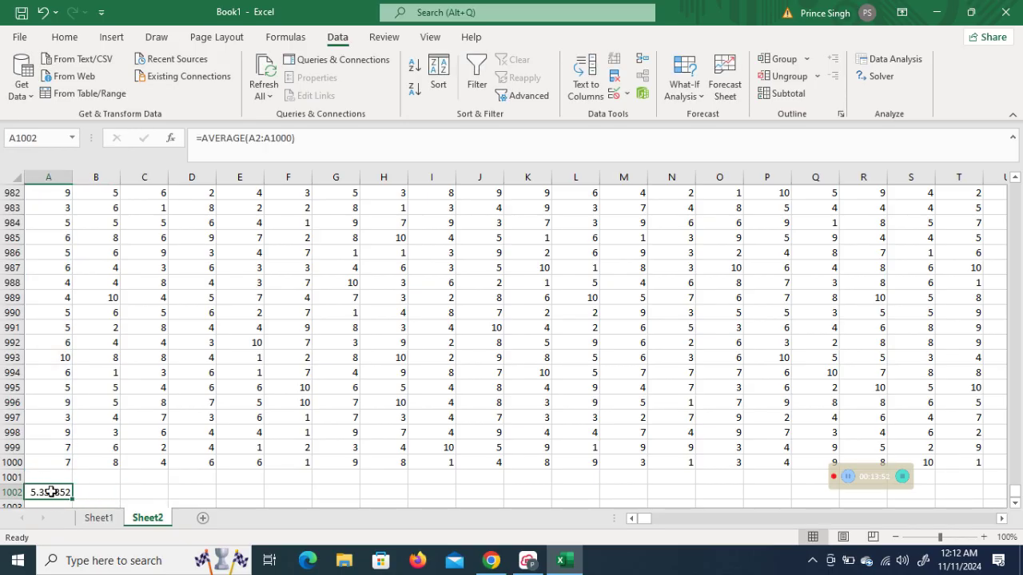
pyautogui.moveTo(72, 497)
pyautogui.mouseDown()
pyautogui.moveTo(231, 518)
pyautogui.moveTo(354, 485)
pyautogui.moveTo(634, 490)
pyautogui.moveTo(982, 527)
pyautogui.moveTo(1020, 483)
pyautogui.moveTo(943, 459)
pyautogui.mouseUp()
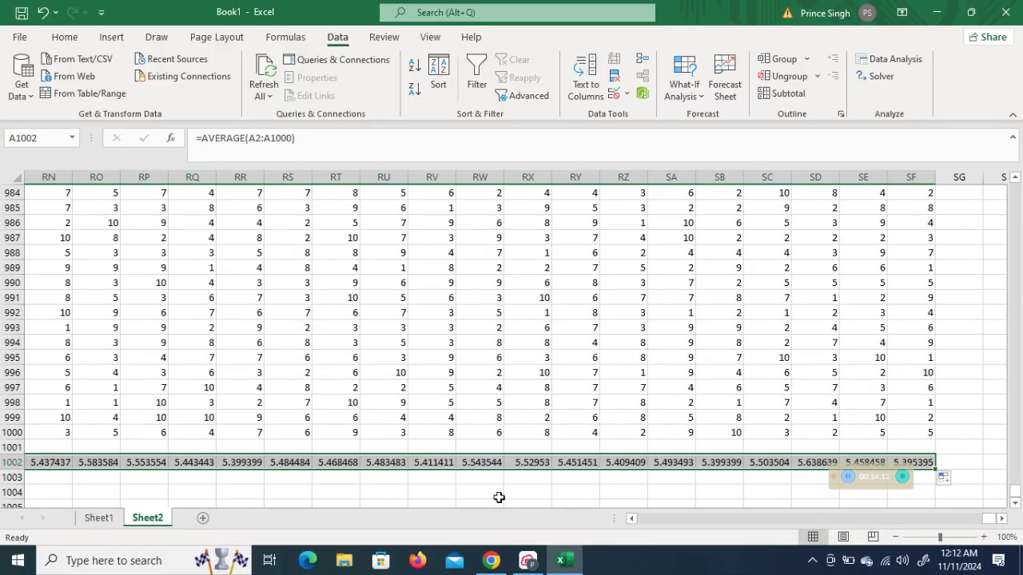
# Step: Copy the row of averages from Sheet2, add Sheet3 and open Paste Special at its cell A2
pyautogui.hotkey('ctrl', 'c')
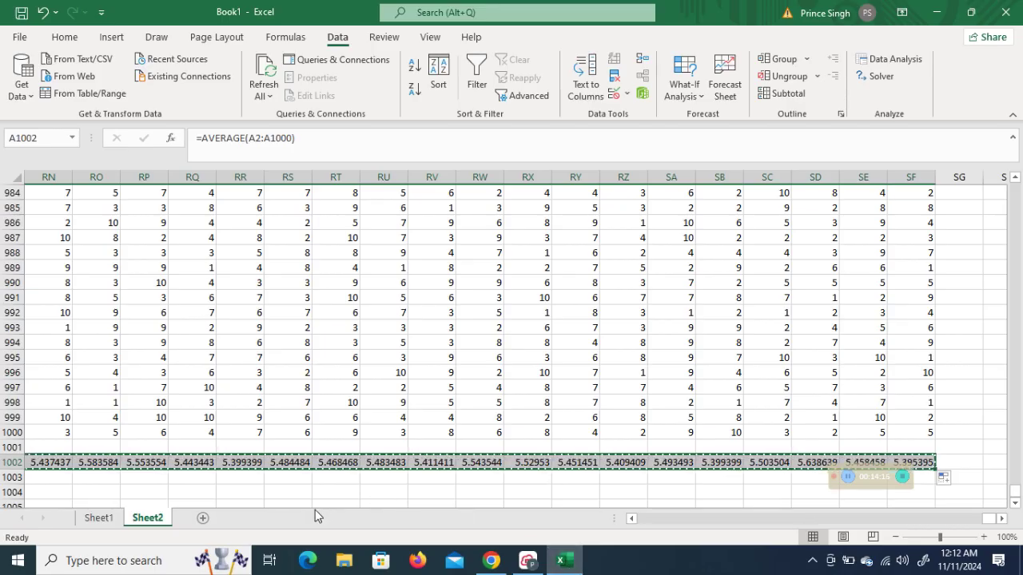
pyautogui.click(203, 518)
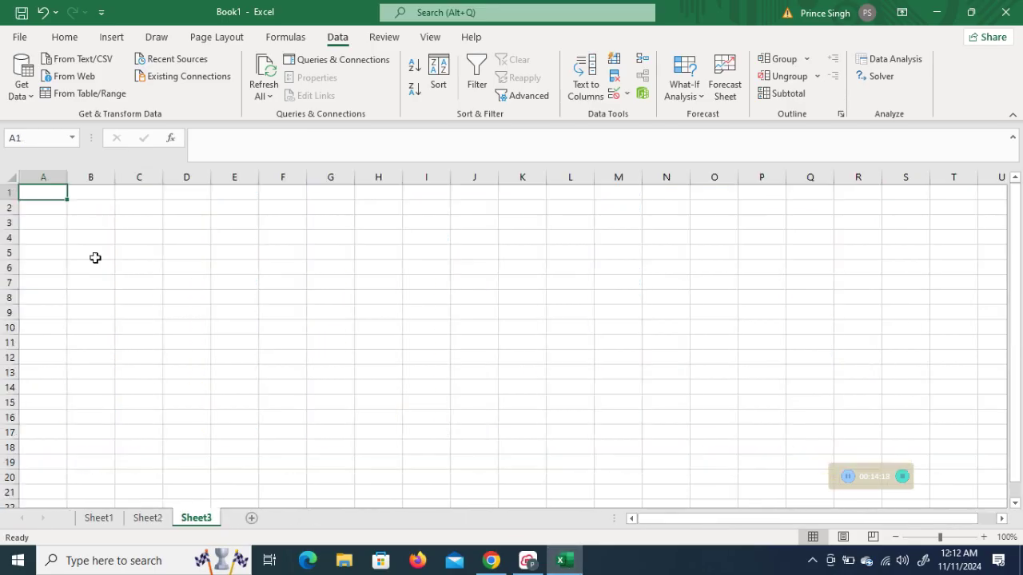
pyautogui.click(46, 208)
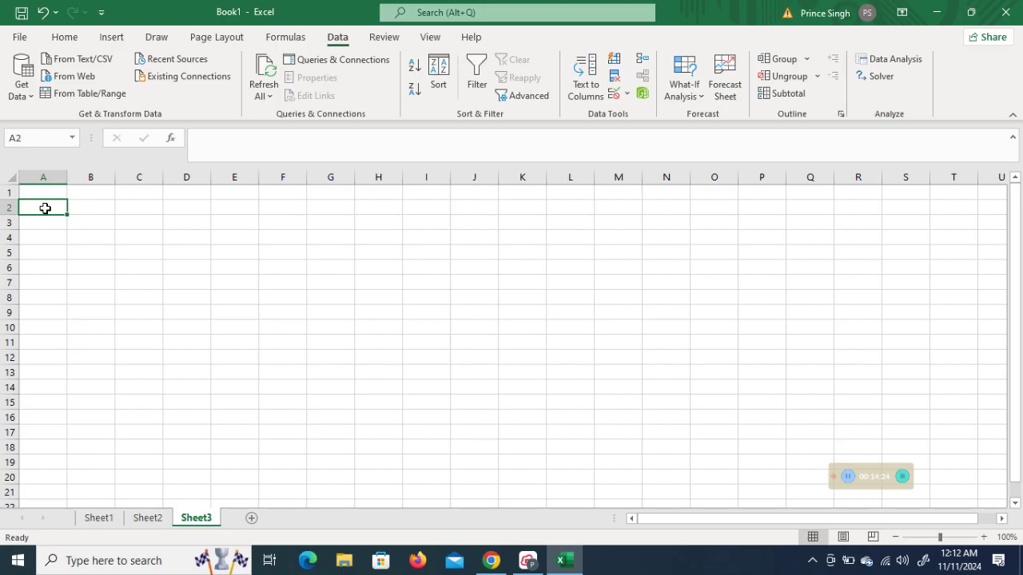
pyautogui.hotkey('ctrl', 'alt', 'v')
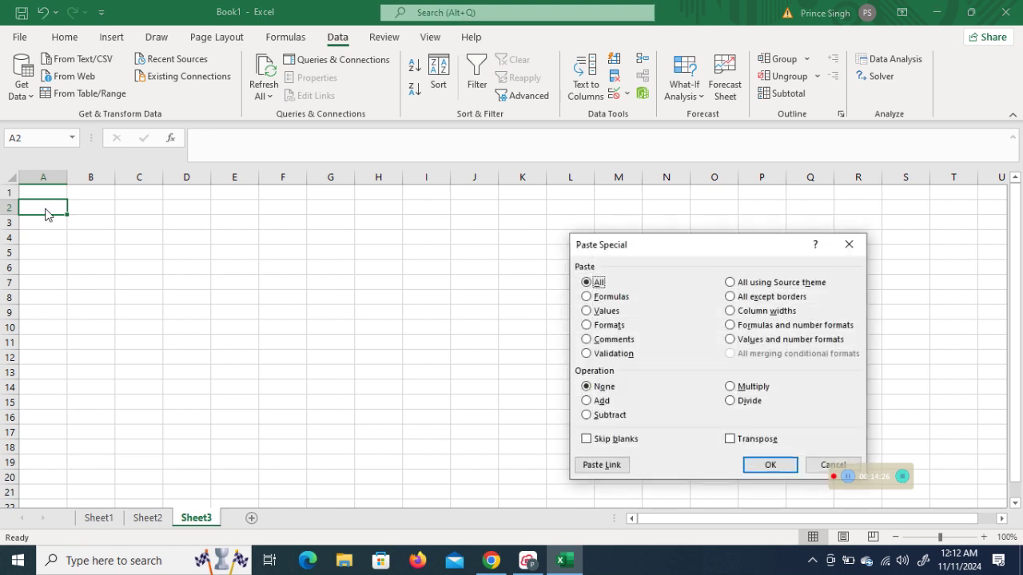
# Step: Switch to the whiteboard and write the circled note Ctrl+Alt+V beside the Index formula
pyautogui.click(527, 561)
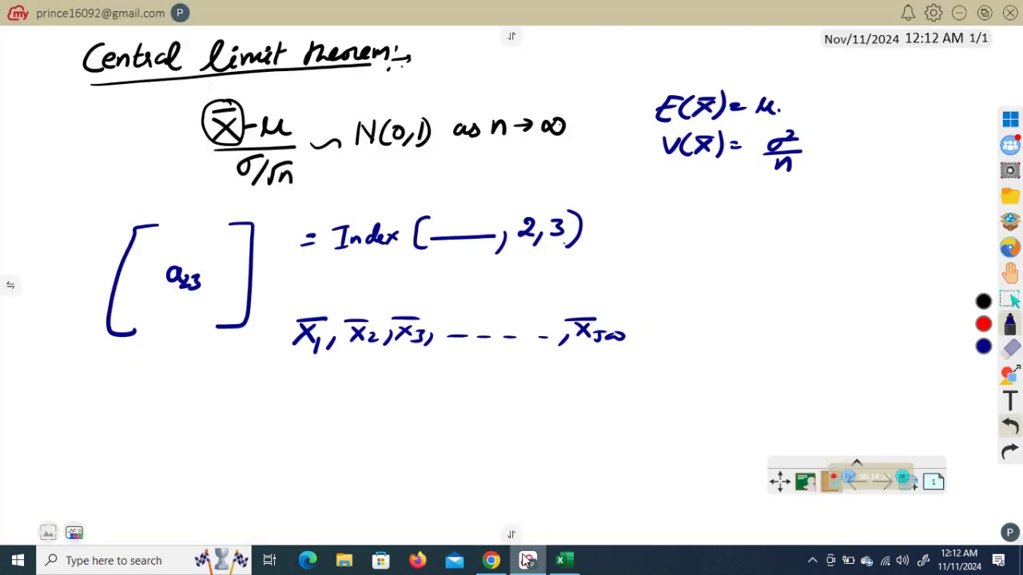
pyautogui.moveTo(696, 227)
pyautogui.mouseDown()
pyautogui.moveTo(688, 239)
pyautogui.moveTo(706, 243)
pyautogui.moveTo(722, 232)
pyautogui.moveTo(766, 238)
pyautogui.moveTo(803, 227)
pyautogui.moveTo(823, 228)
pyautogui.moveTo(821, 237)
pyautogui.moveTo(849, 224)
pyautogui.moveTo(713, 201)
pyautogui.moveTo(728, 259)
pyautogui.moveTo(854, 211)
pyautogui.moveTo(848, 205)
pyautogui.mouseUp()
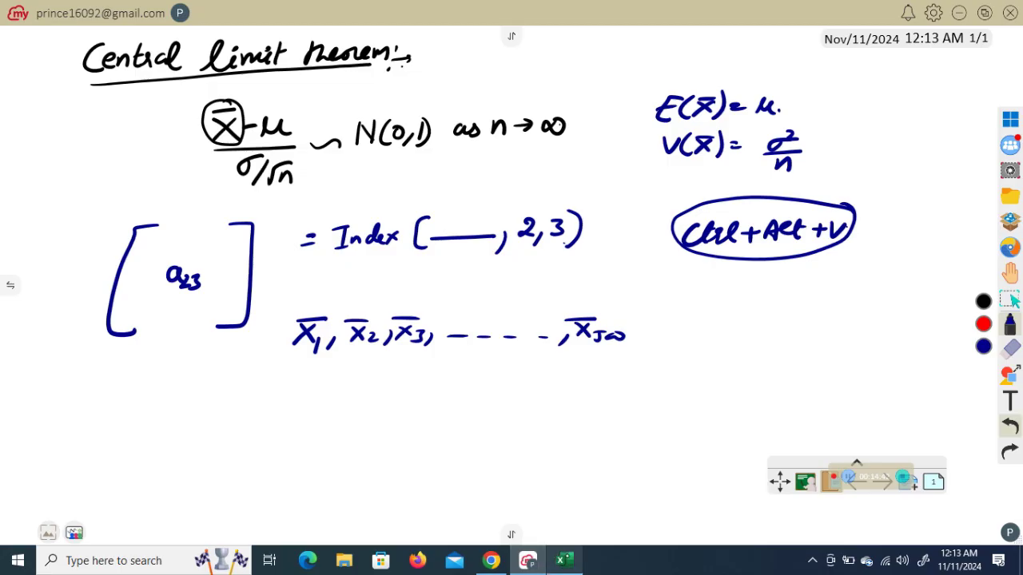
# Step: Return to Excel and paste the copied averages as values, transposed, starting in A2 of Sheet3
pyautogui.click(564, 561)
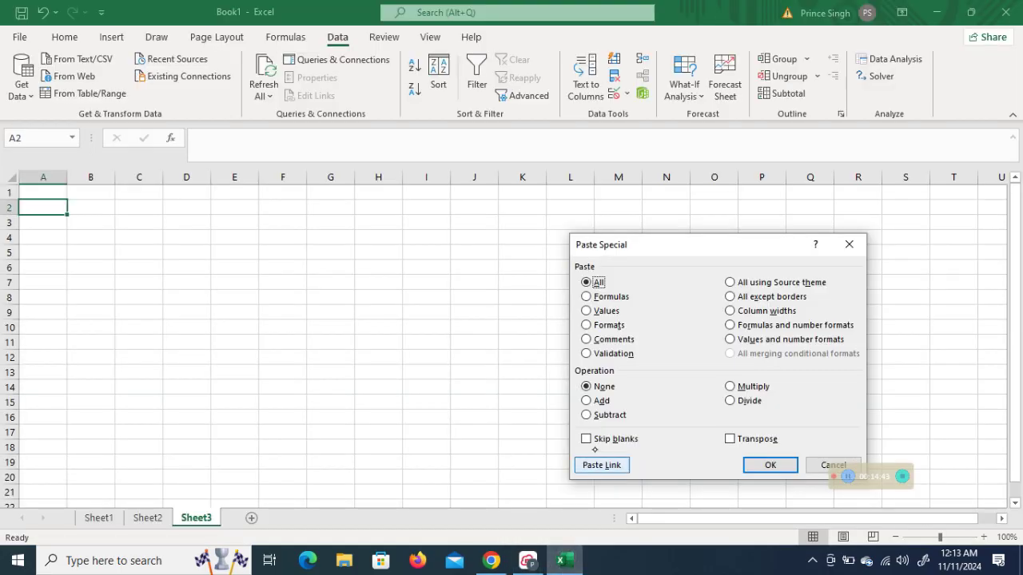
pyautogui.click(586, 311)
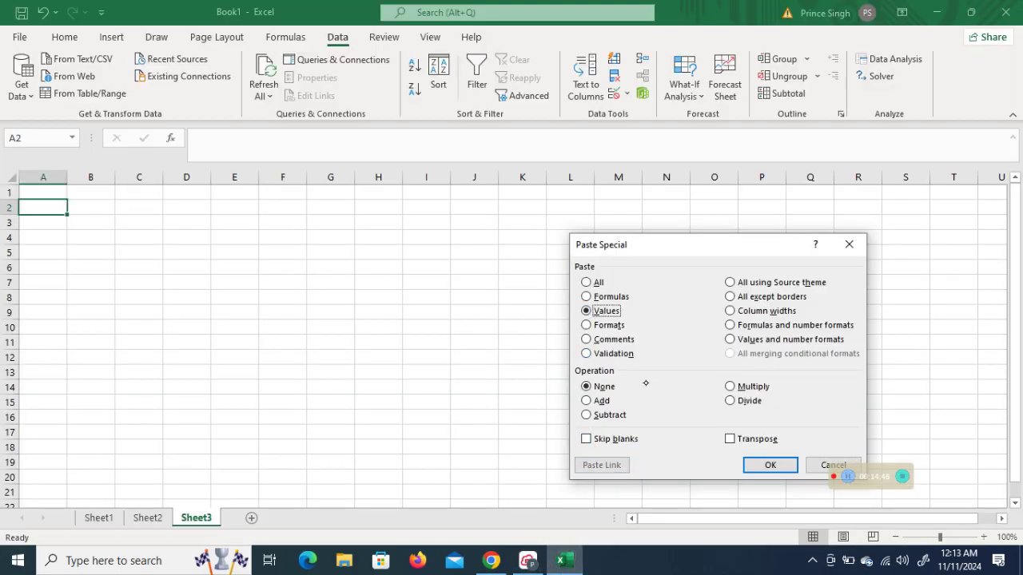
pyautogui.click(729, 439)
pyautogui.click(768, 464)
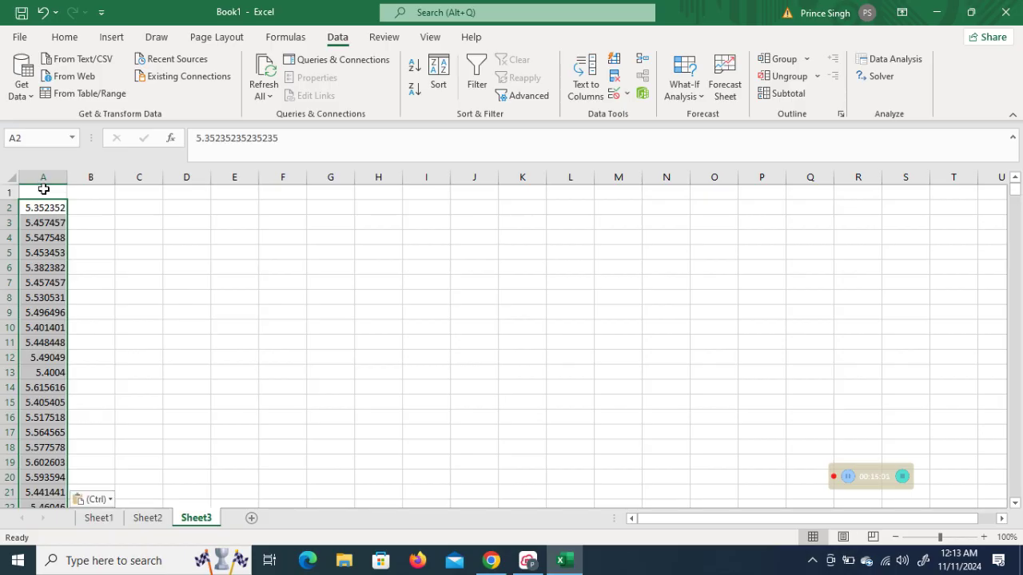
# Step: Enter the header Mean in A1 above the pasted averages
pyautogui.click(44, 190)
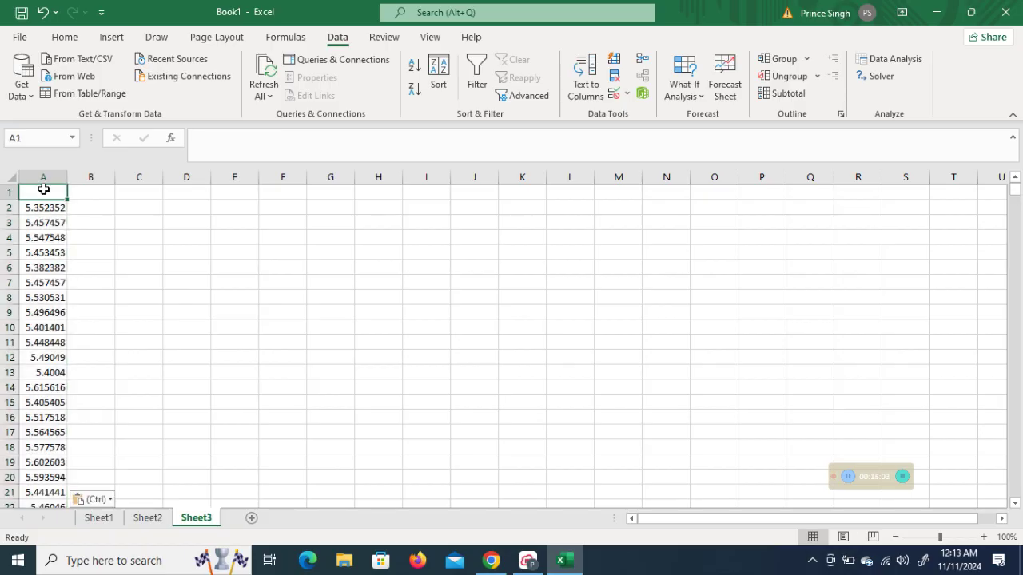
pyautogui.write('Mean')
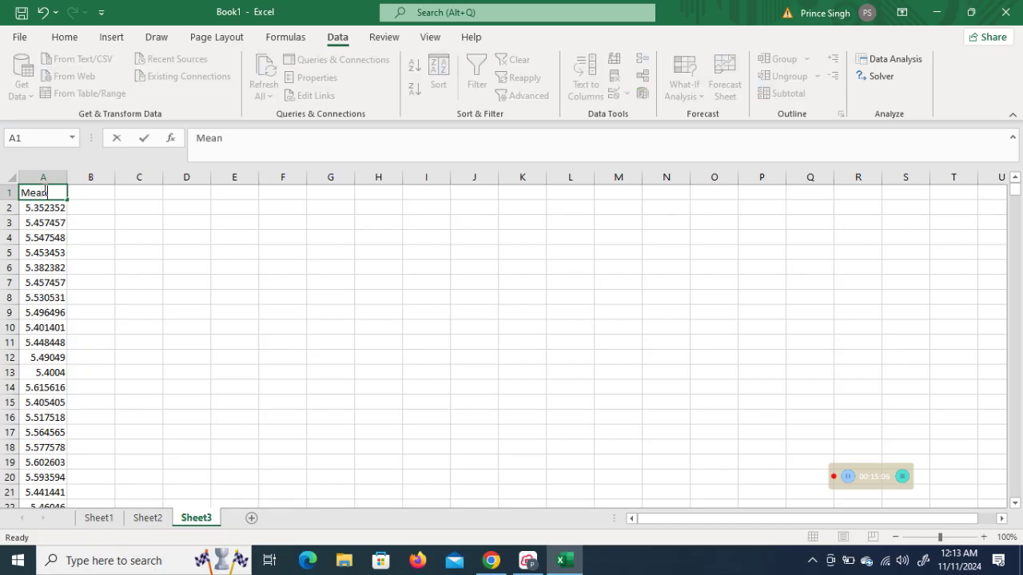
pyautogui.click(168, 277)
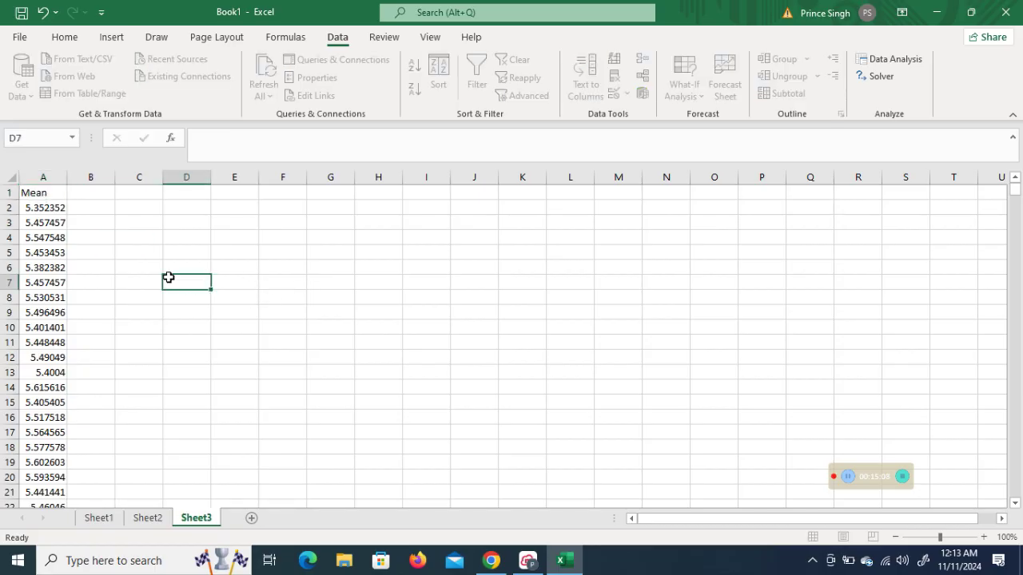
# Step: Start the Descriptive Statistics analysis tool and set its input range to A2:A501
pyautogui.click(908, 65)
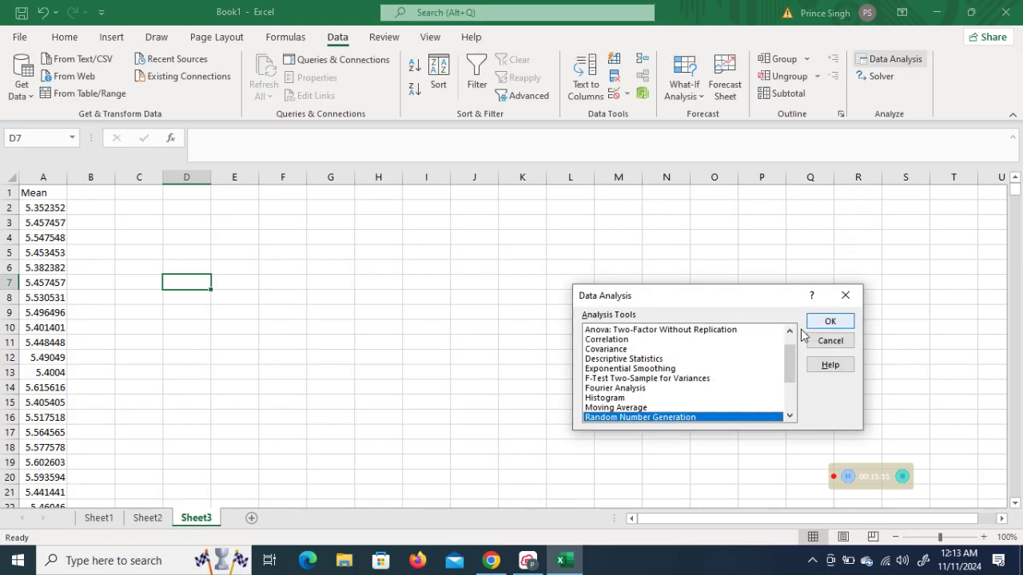
pyautogui.moveTo(789, 360)
pyautogui.mouseDown()
pyautogui.moveTo(790, 373)
pyautogui.moveTo(788, 360)
pyautogui.mouseUp()
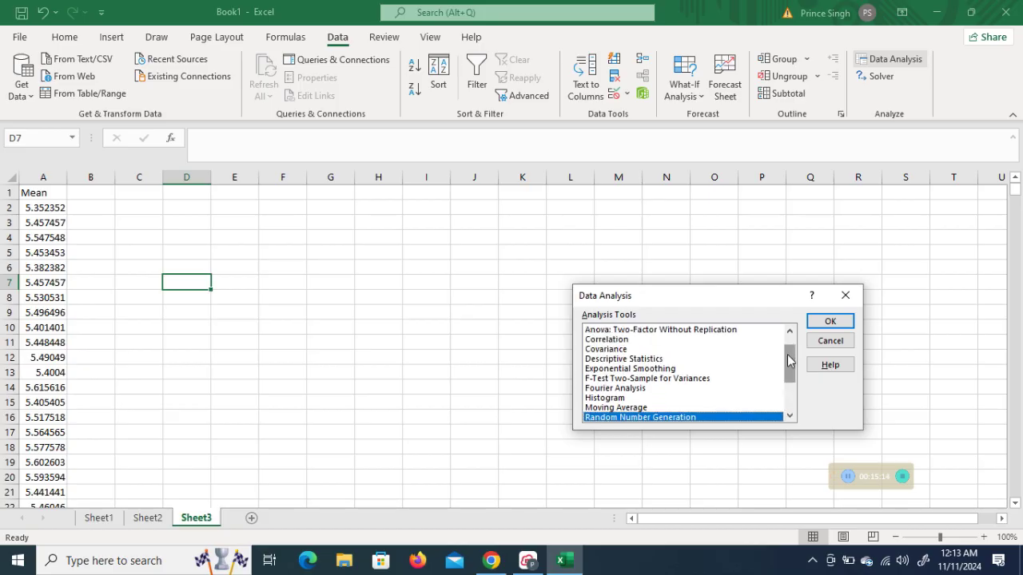
pyautogui.click(644, 360)
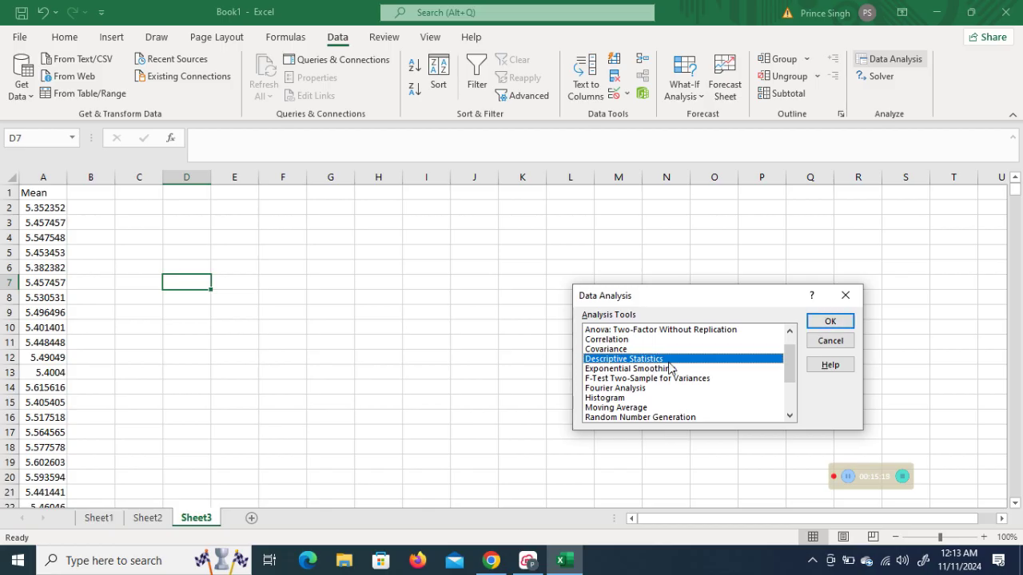
pyautogui.click(828, 323)
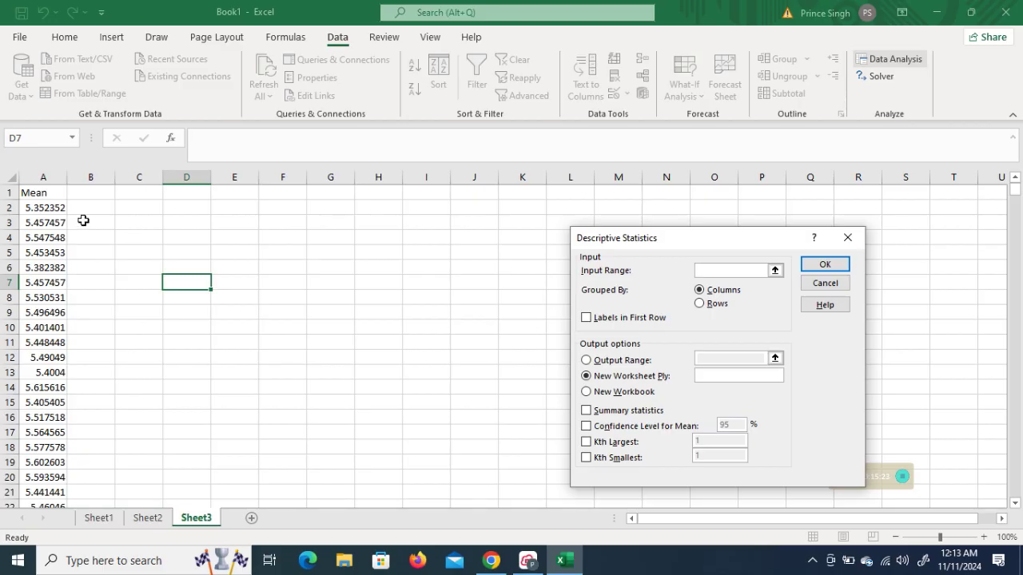
pyautogui.click(50, 211)
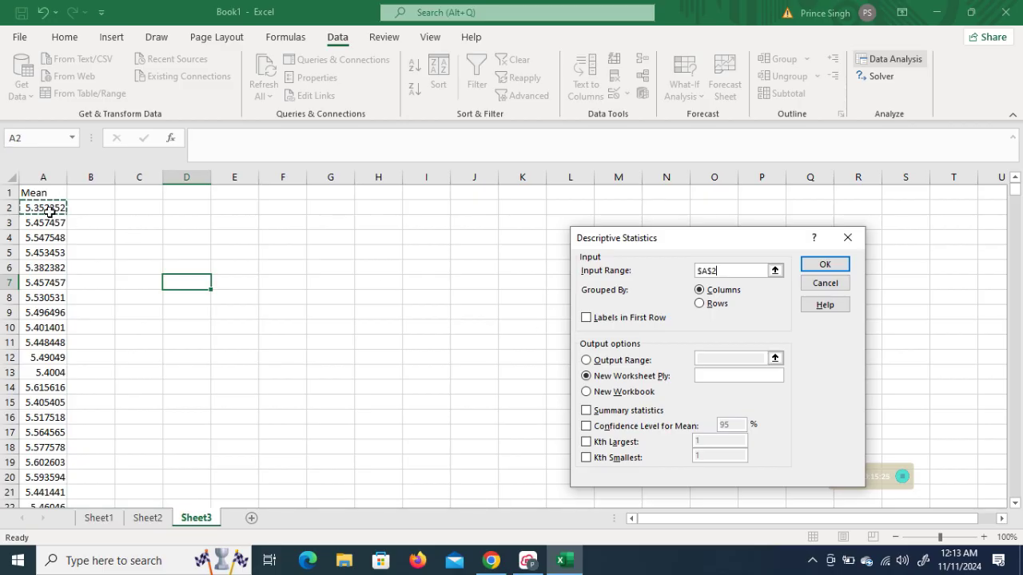
pyautogui.hotkey('ctrl', 'shift', 'Down')
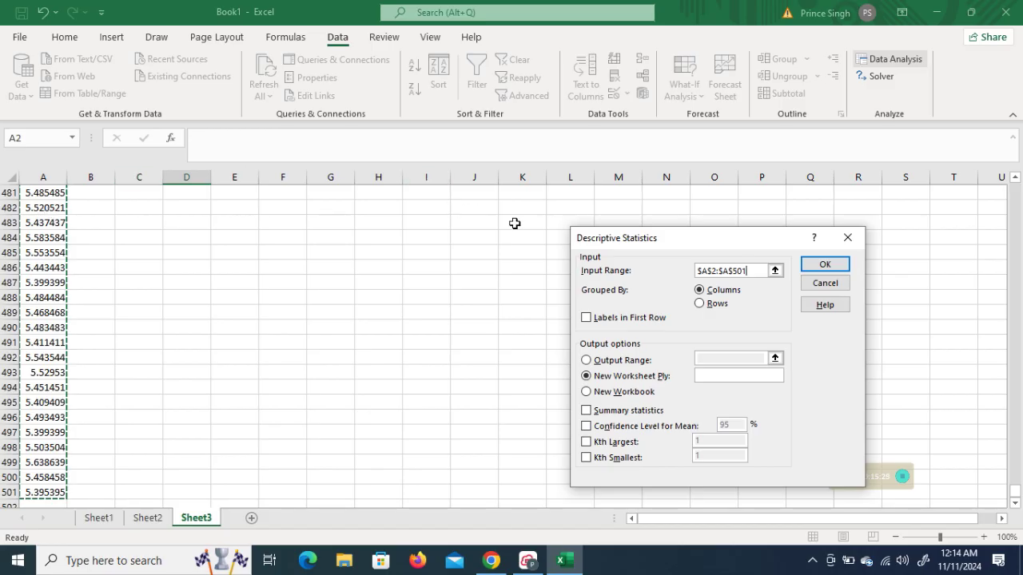
# Step: Set the output range to C1, enable Summary statistics and run the Descriptive Statistics analysis
pyautogui.click(587, 363)
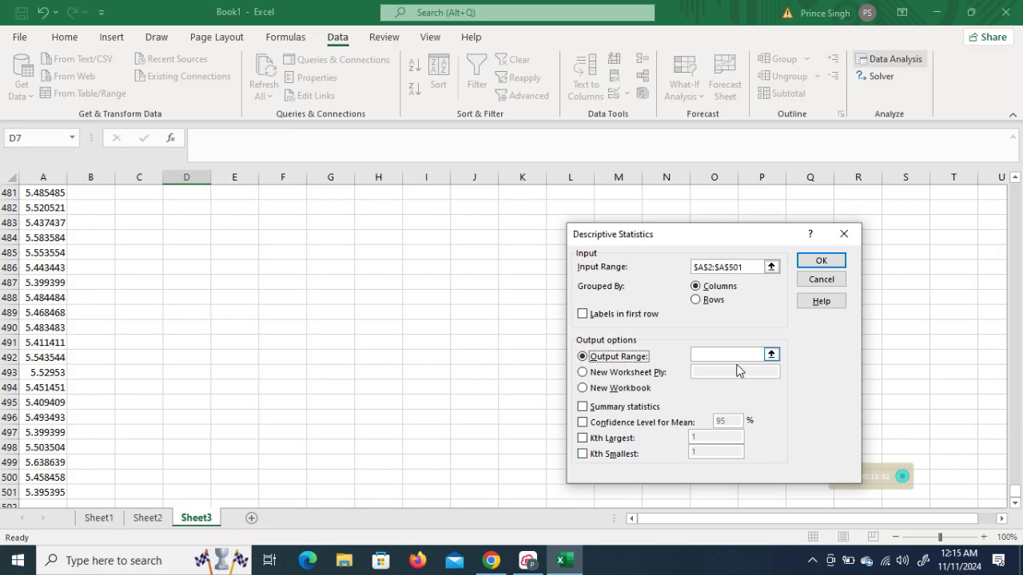
pyautogui.click(723, 353)
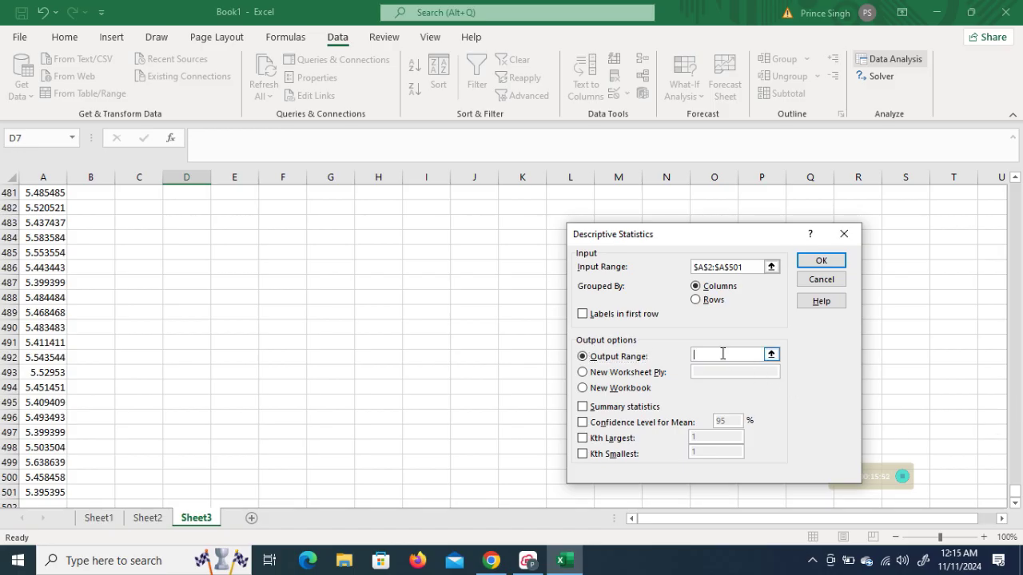
pyautogui.click(1016, 491)
pyautogui.moveTo(1021, 308); pyautogui.dragTo(1017, 144)
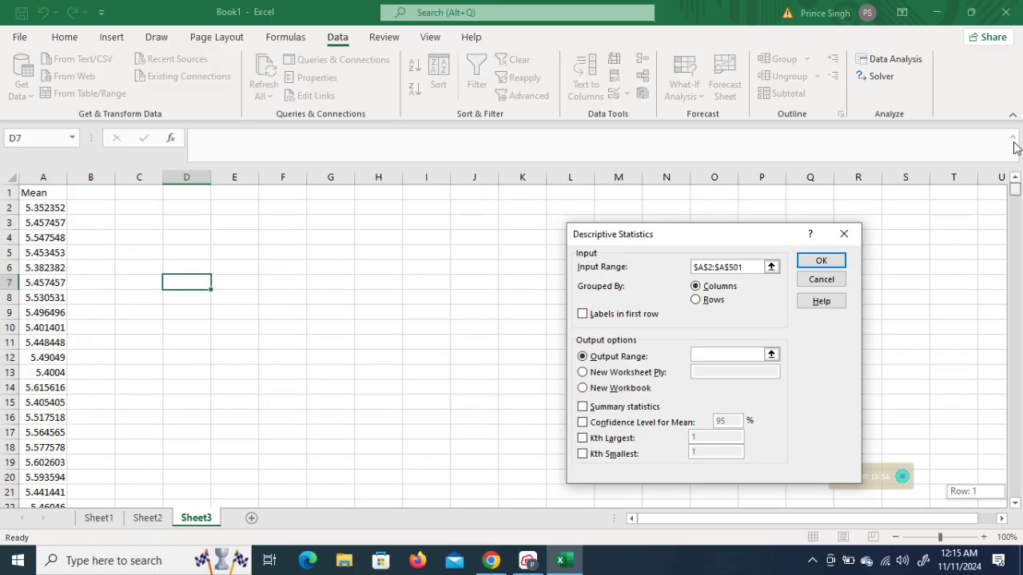
pyautogui.click(131, 193)
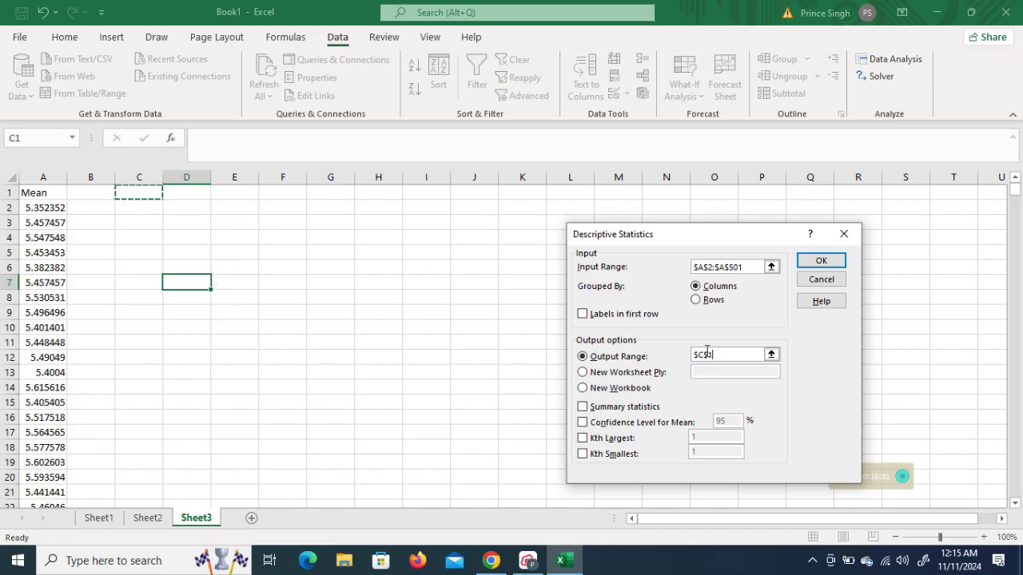
pyautogui.click(582, 408)
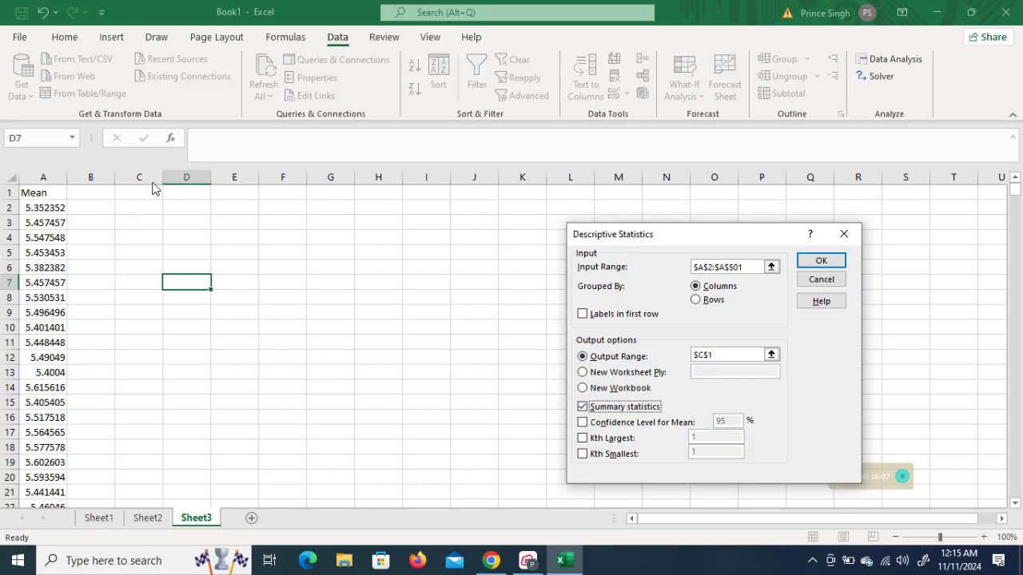
pyautogui.click(822, 257)
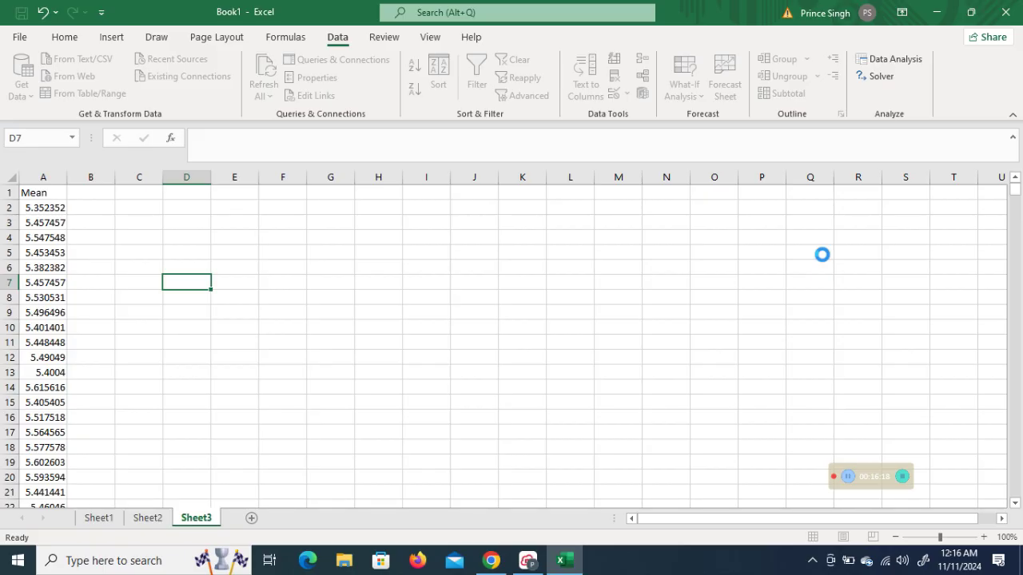
# Step: Switch to the whiteboard and write the underlined heading Sample mean with a long vertical line beneath it
pyautogui.click(527, 560)
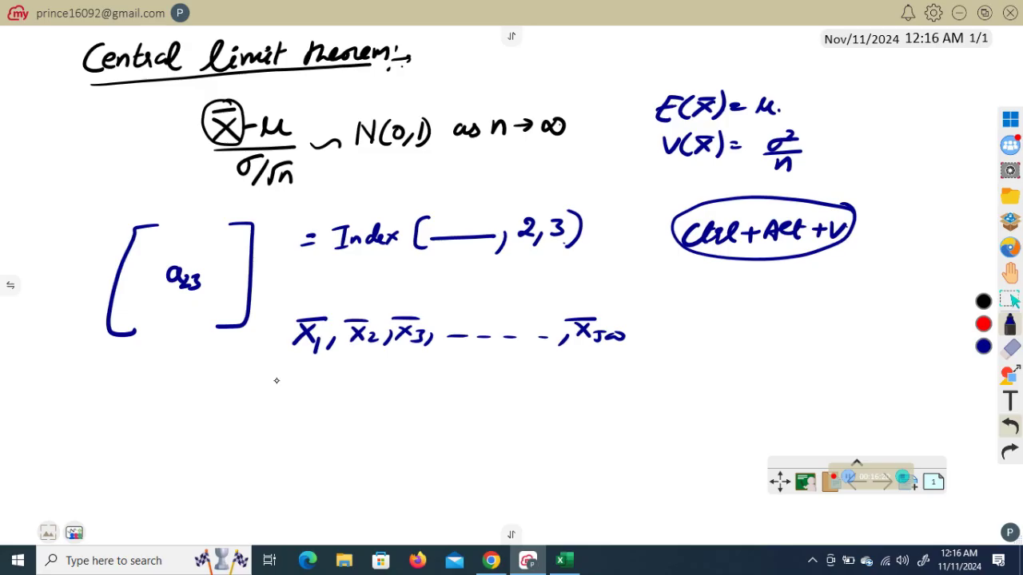
pyautogui.moveTo(151, 371); pyautogui.dragTo(196, 381)
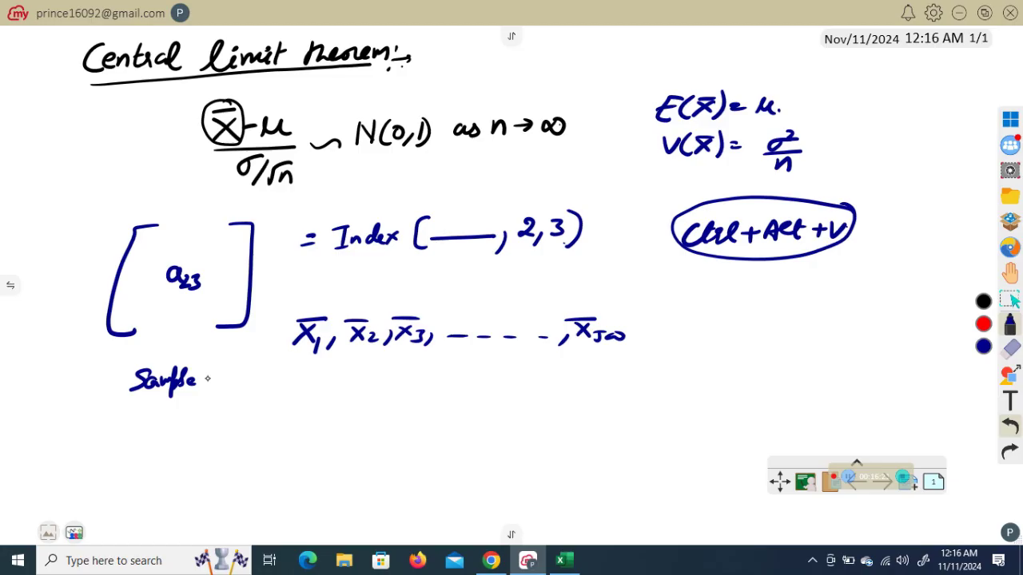
pyautogui.moveTo(201, 382); pyautogui.dragTo(249, 379)
pyautogui.moveTo(132, 397); pyautogui.dragTo(251, 386)
pyautogui.moveTo(169, 412); pyautogui.dragTo(170, 446)
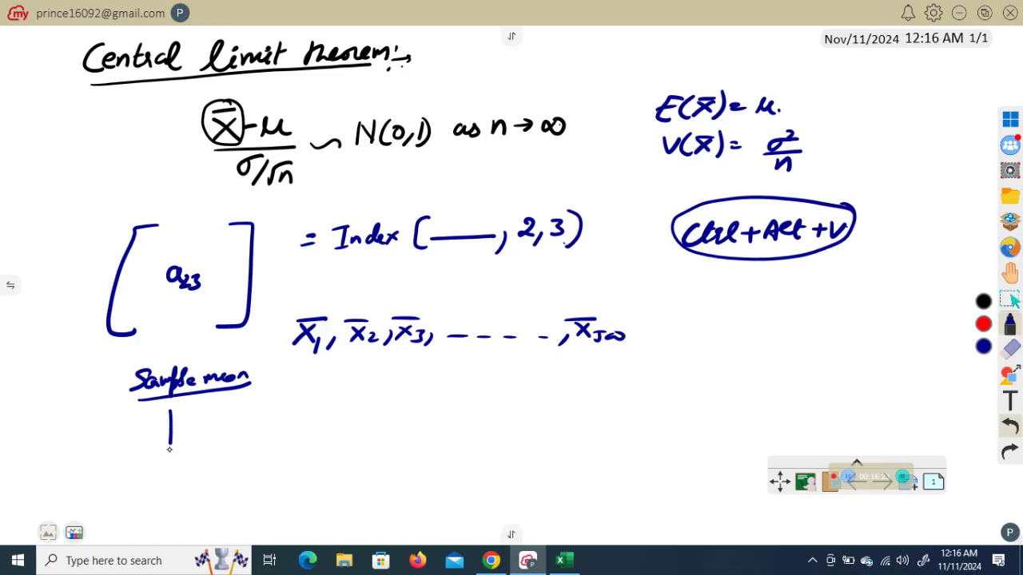
pyautogui.moveTo(169, 449); pyautogui.dragTo(159, 547)
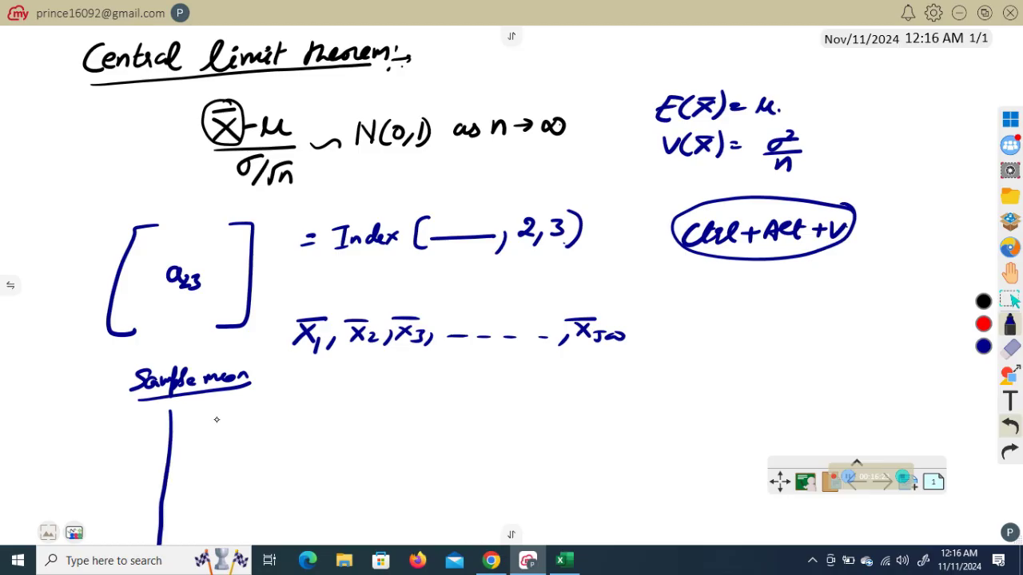
# Step: Draw a circled n and an open-bottomed box beside the vertical line on the whiteboard, and return to Excel
pyautogui.moveTo(216, 420); pyautogui.dragTo(233, 436)
pyautogui.moveTo(226, 412); pyautogui.dragTo(230, 414)
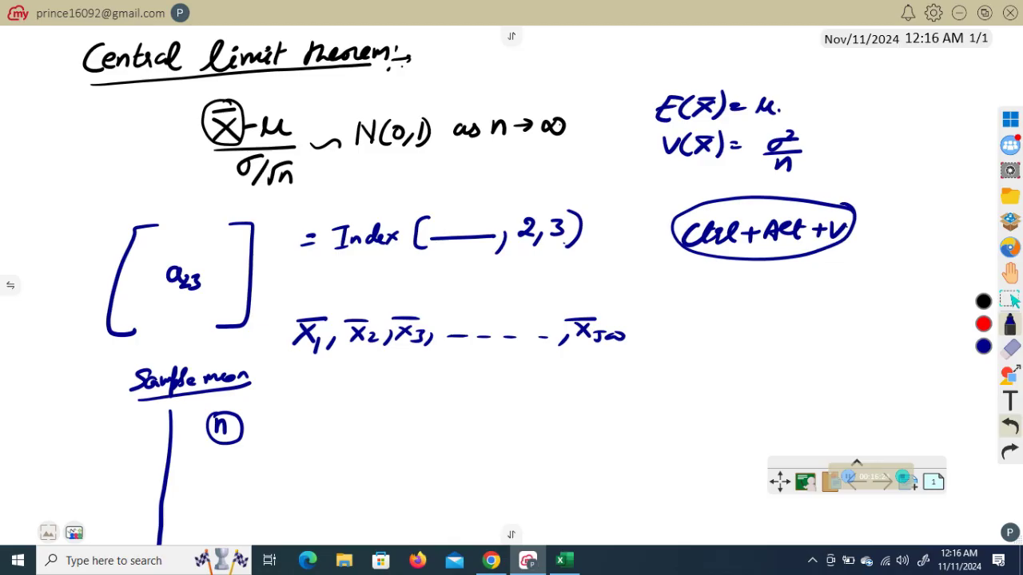
pyautogui.moveTo(274, 482); pyautogui.dragTo(347, 386)
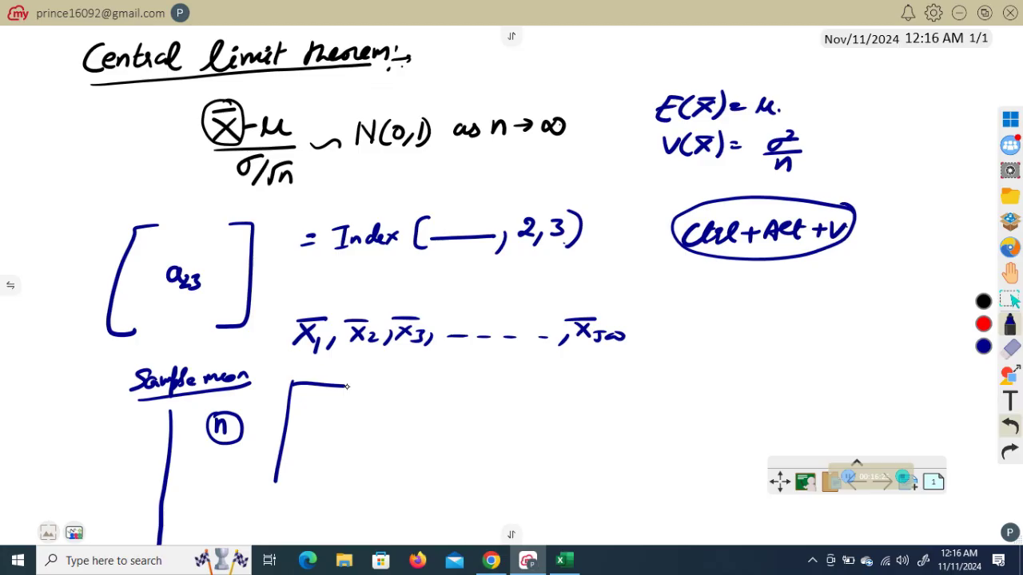
pyautogui.moveTo(348, 386); pyautogui.dragTo(345, 511)
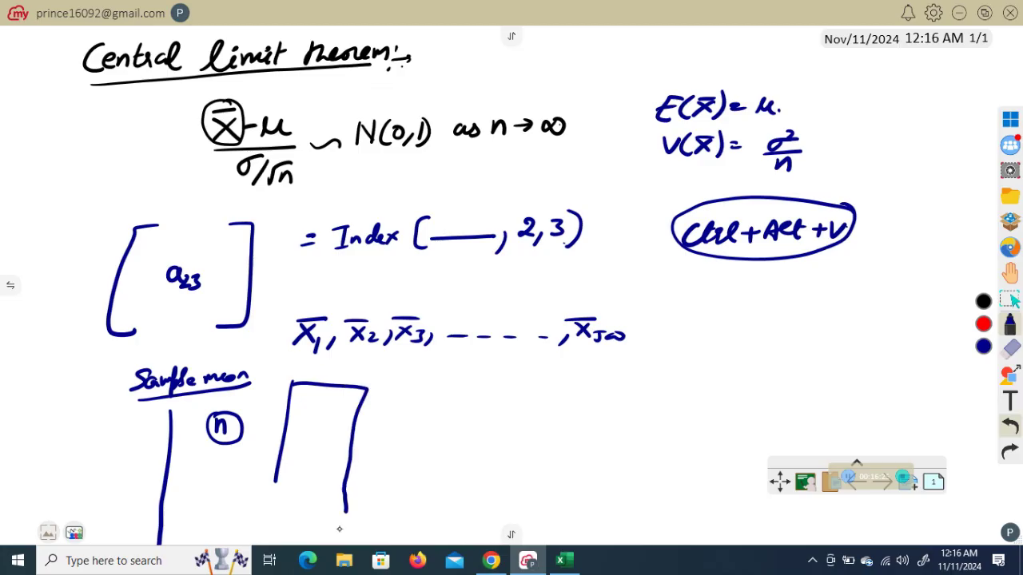
pyautogui.hotkey('alt', 'Tab')
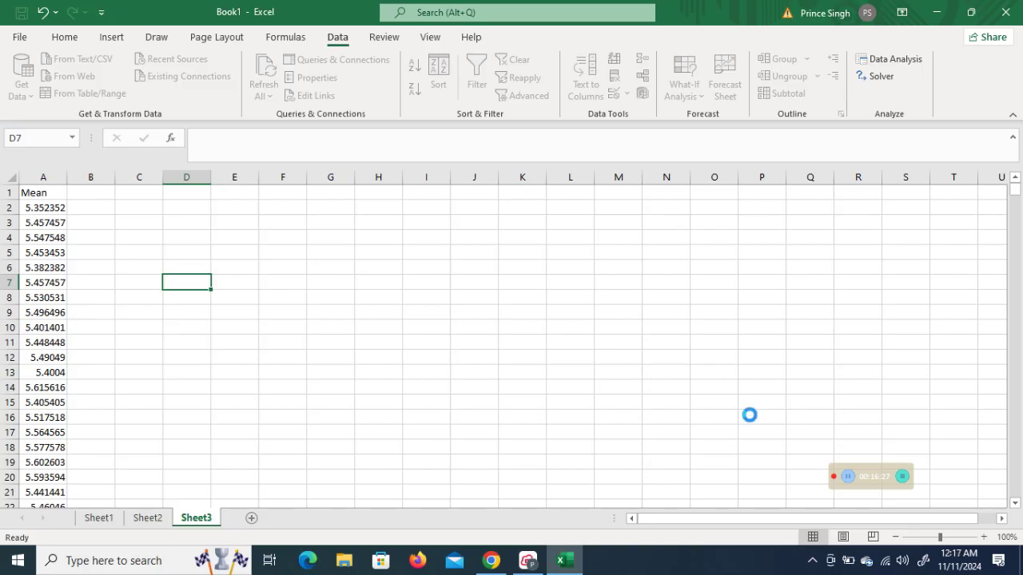
pyautogui.click(848, 477)
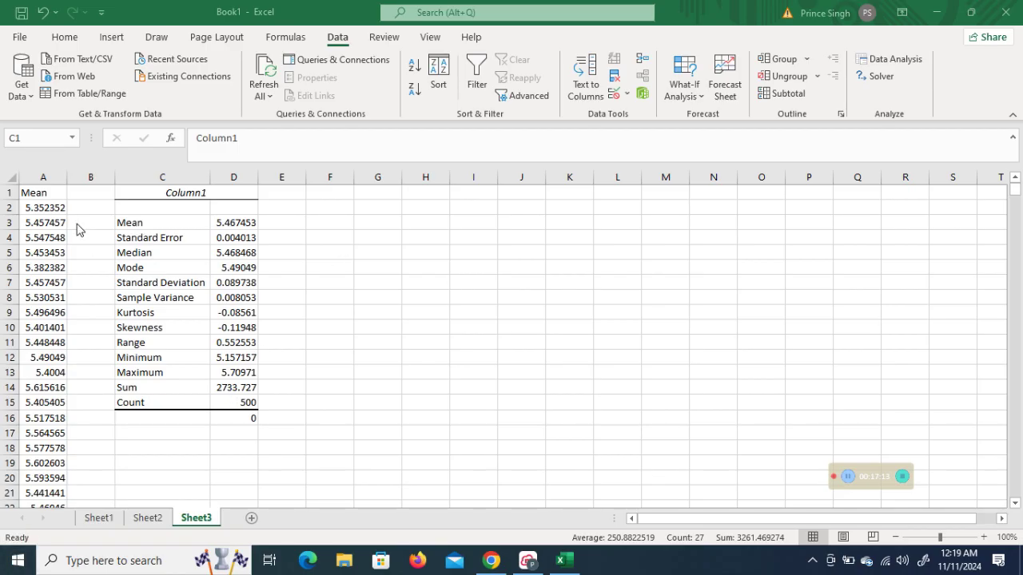
pyautogui.hotkey('ctrl', 'a')
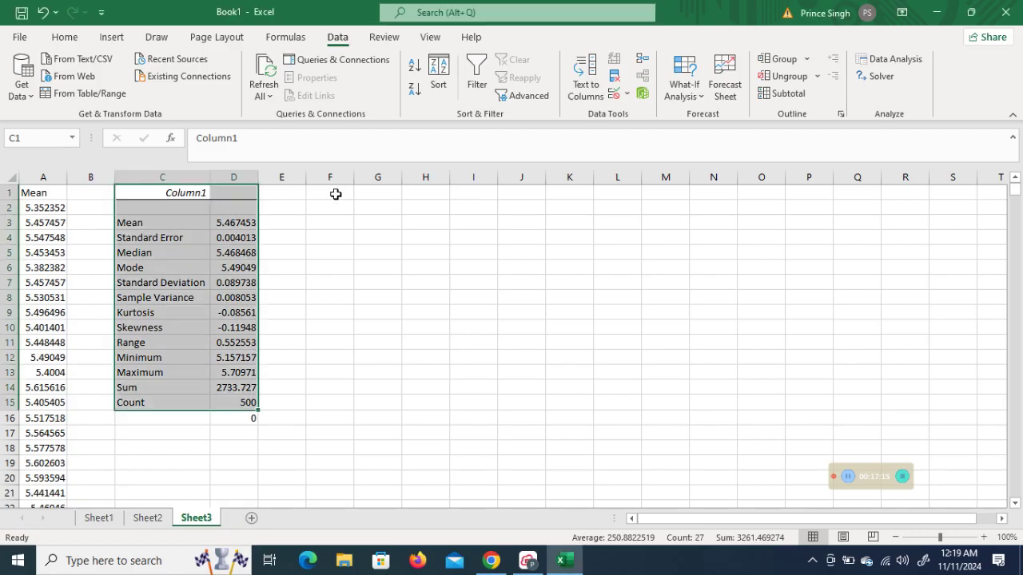
# Step: Enter the heading Bin in cell F1
pyautogui.click(336, 195)
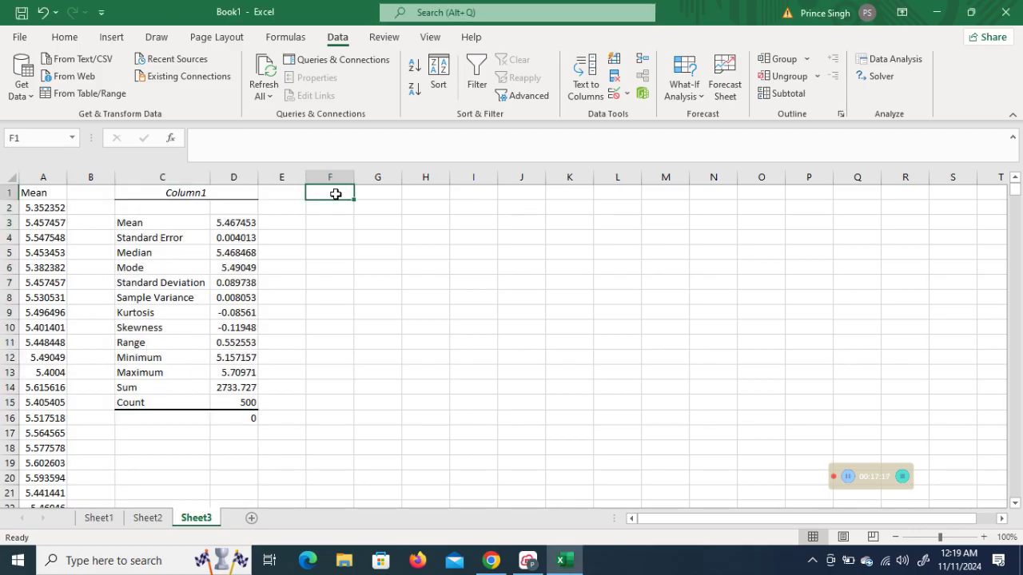
pyautogui.write('Bin')
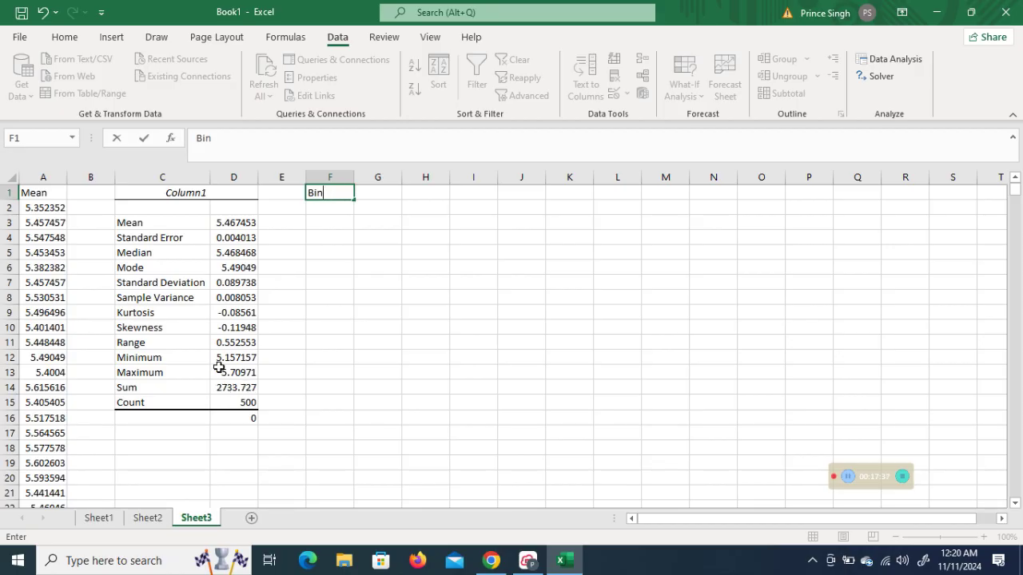
pyautogui.click(339, 211)
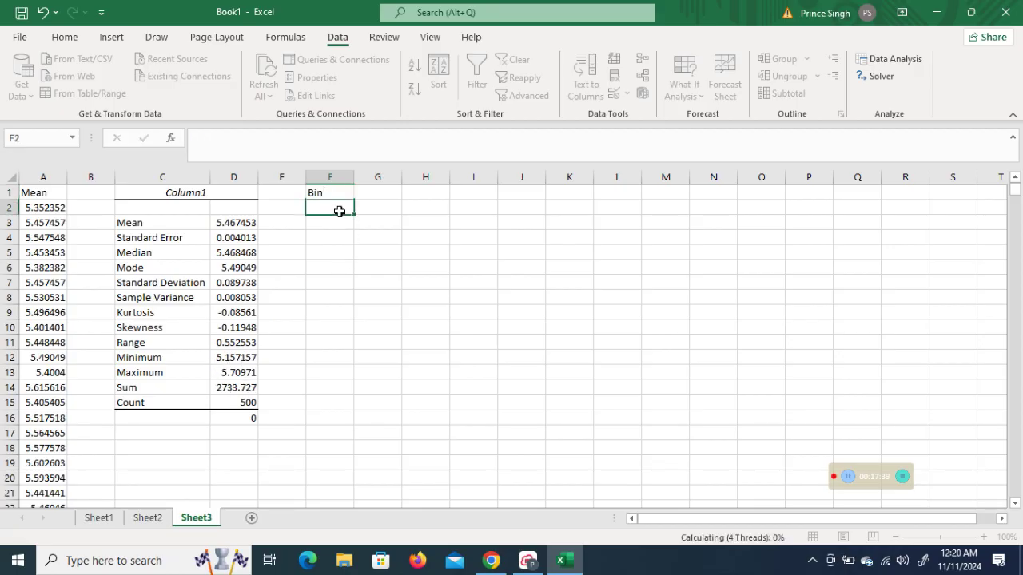
# Step: Enter 5.1 as the first bin value in F2 and the formula =F2+0.1 in F3
pyautogui.write('5.1')
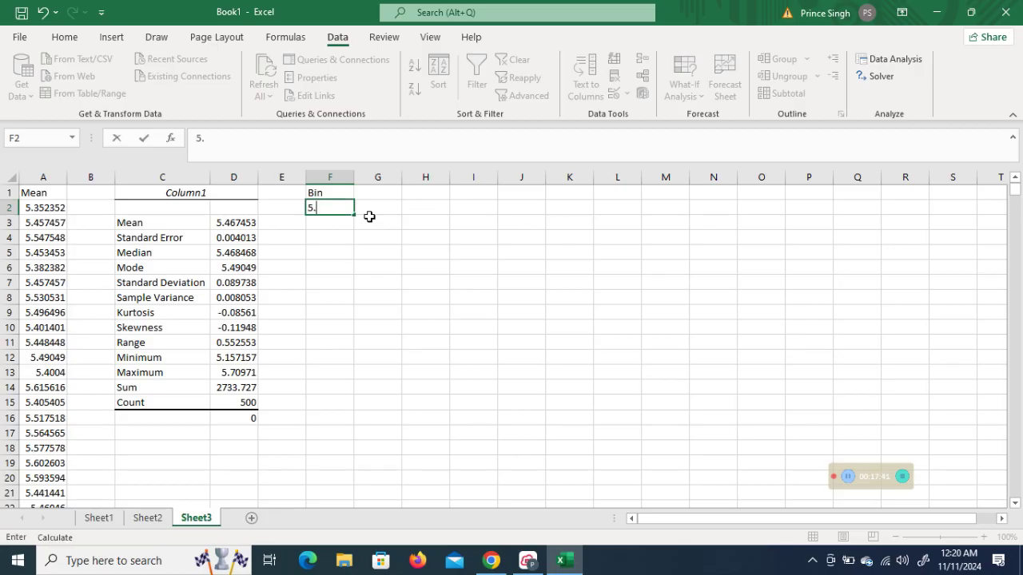
pyautogui.click(344, 223)
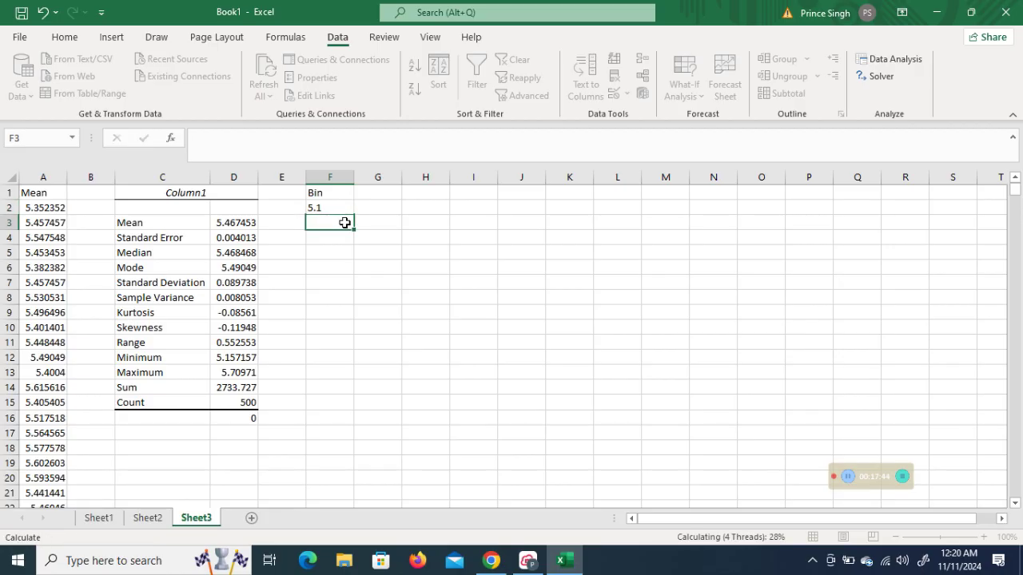
pyautogui.write('+=')
pyautogui.press('BackSpace')
pyautogui.press('BackSpace')
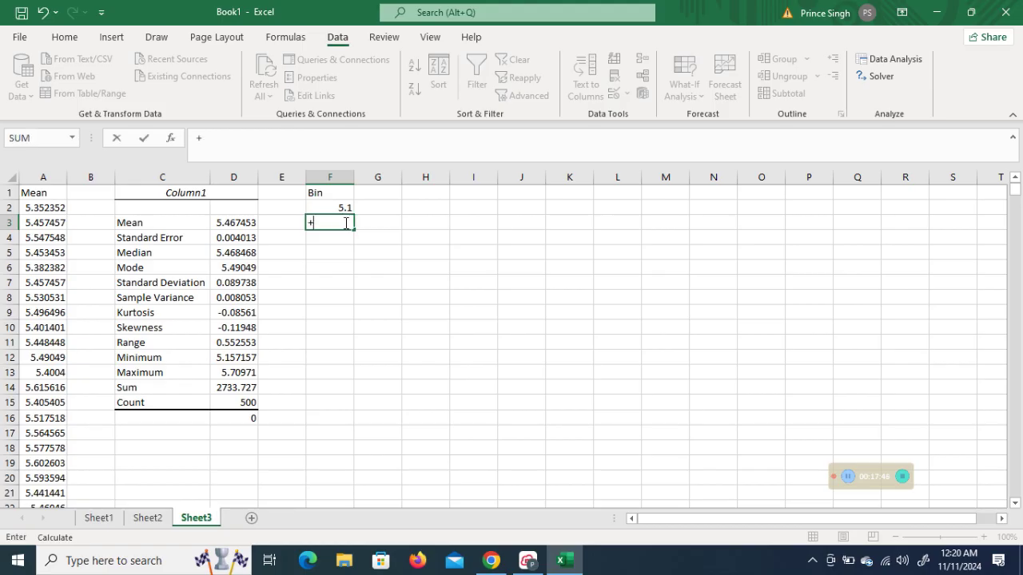
pyautogui.write('=')
pyautogui.click(345, 206)
pyautogui.write('+0.1')
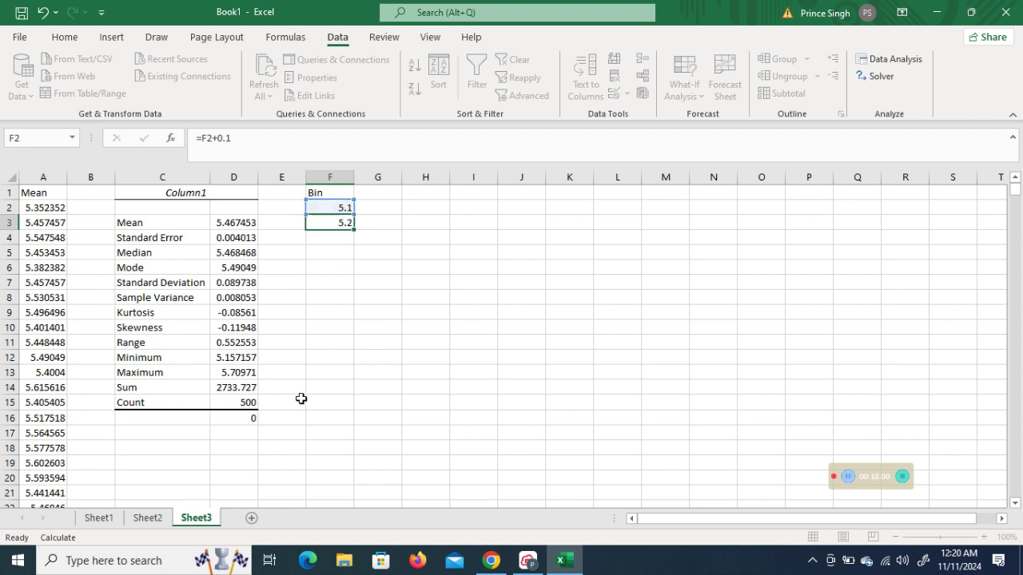
pyautogui.press('Tab')
pyautogui.press('Tab')
# Step: Fill the F3 formula down to F15, and clear the bin values in F2:F15
pyautogui.click(337, 224)
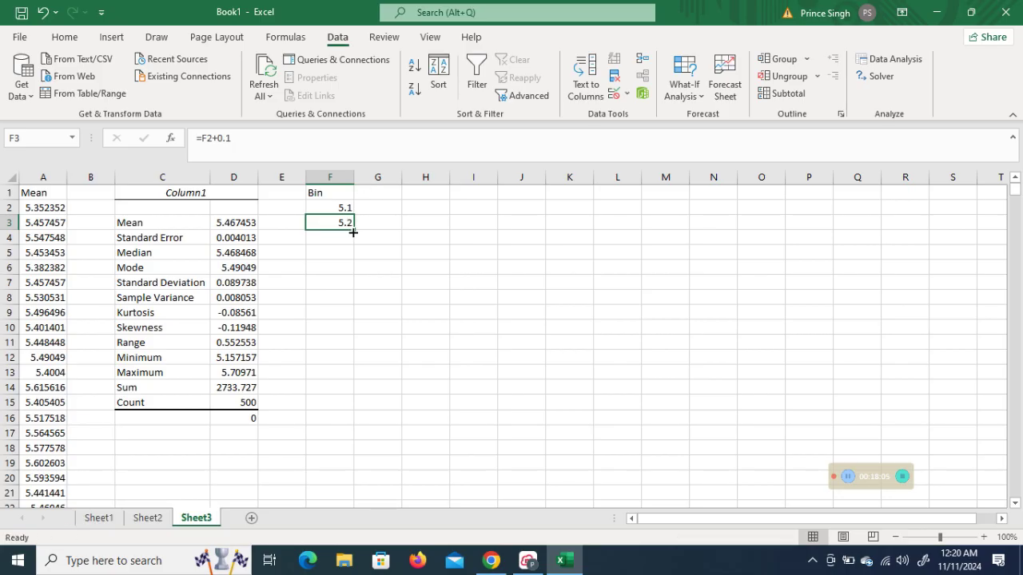
pyautogui.moveTo(352, 231); pyautogui.dragTo(376, 414)
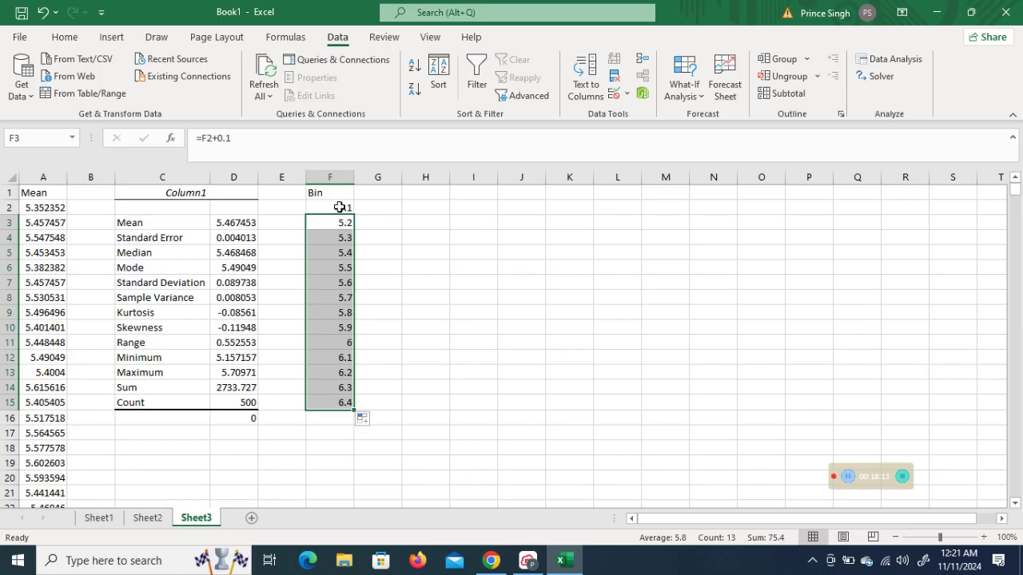
pyautogui.click(339, 208)
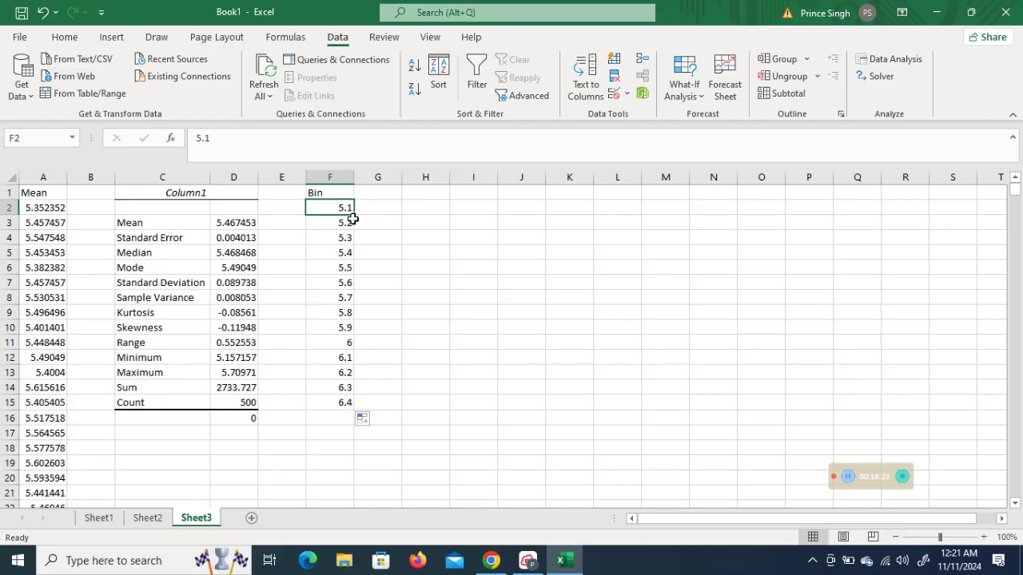
pyautogui.moveTo(357, 231); pyautogui.dragTo(351, 403)
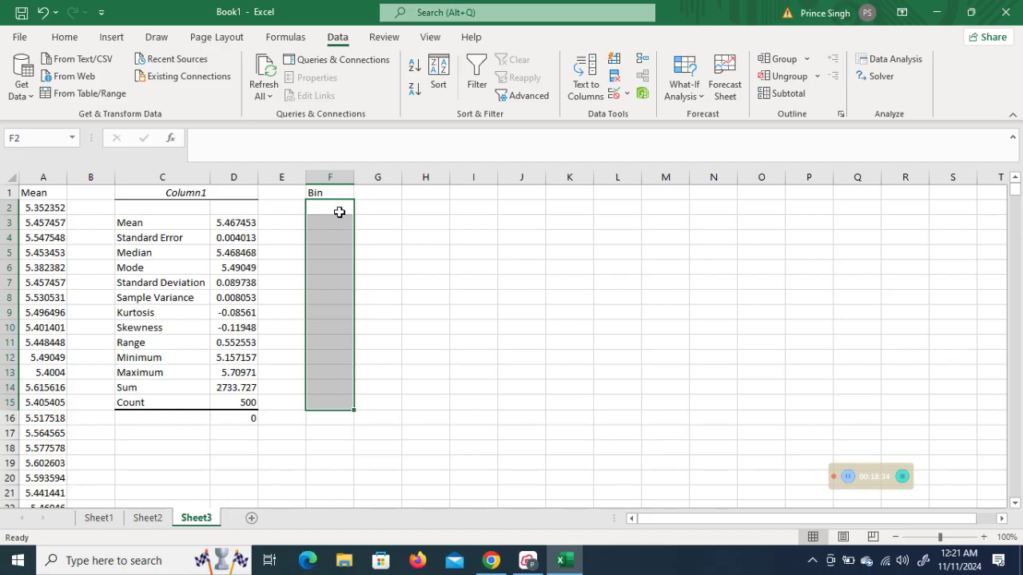
# Step: Enter 5.15 as the starting bin value in cell F2
pyautogui.click(340, 213)
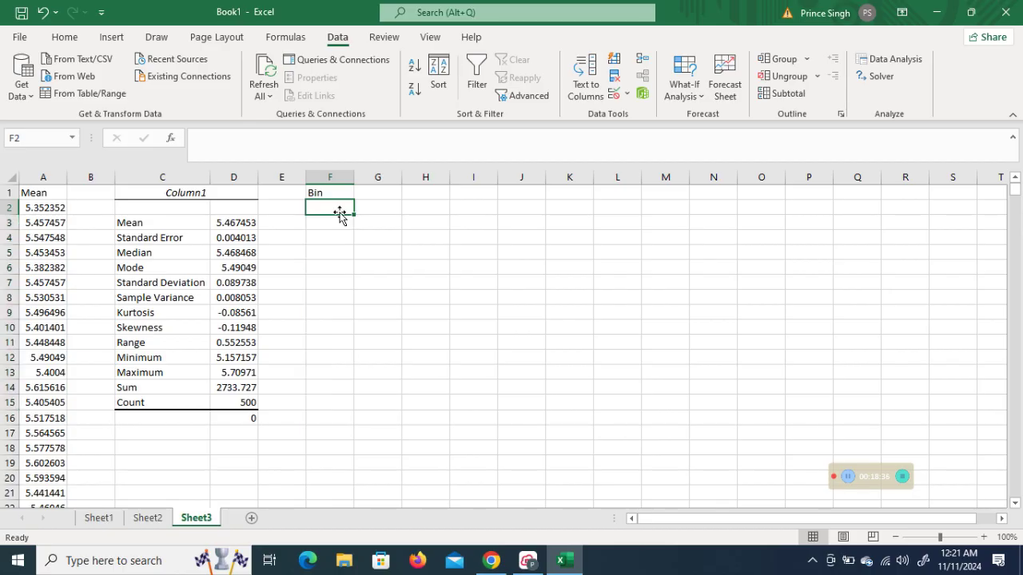
pyautogui.write('5.15')
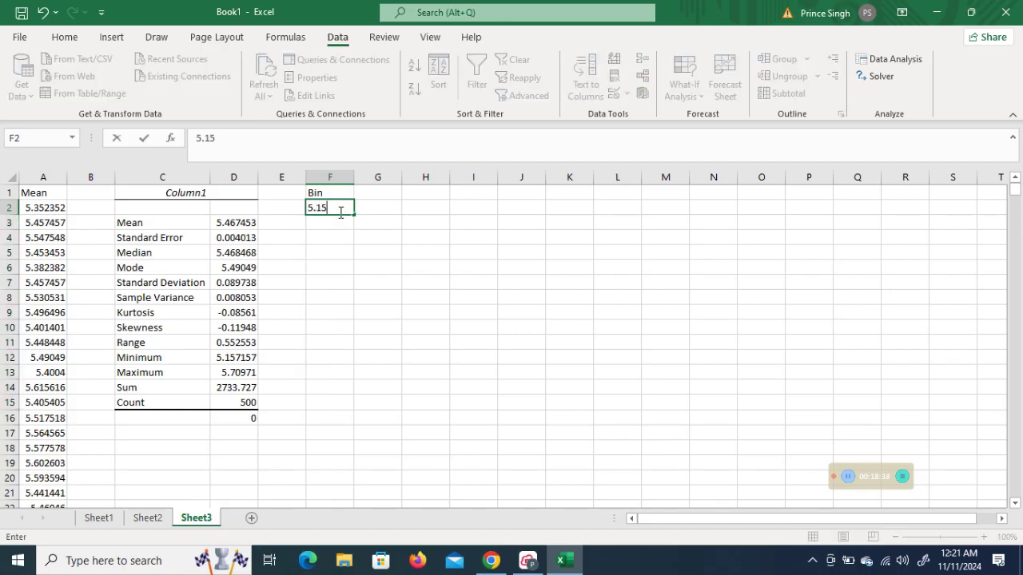
pyautogui.click(324, 221)
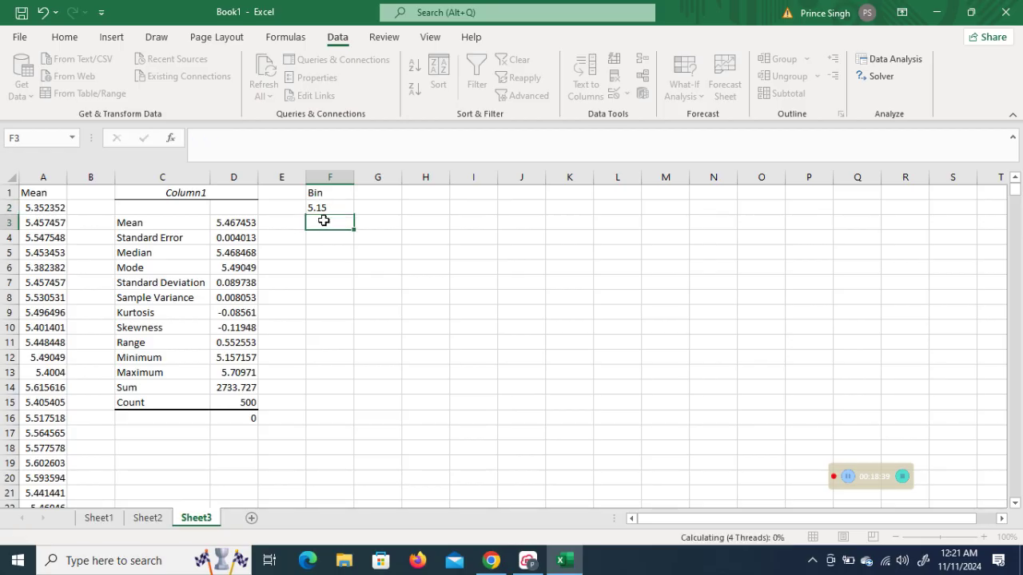
# Step: Enter the formula =F2+0.01 in F3 and fill it down to F17
pyautogui.write('=')
pyautogui.click(343, 208)
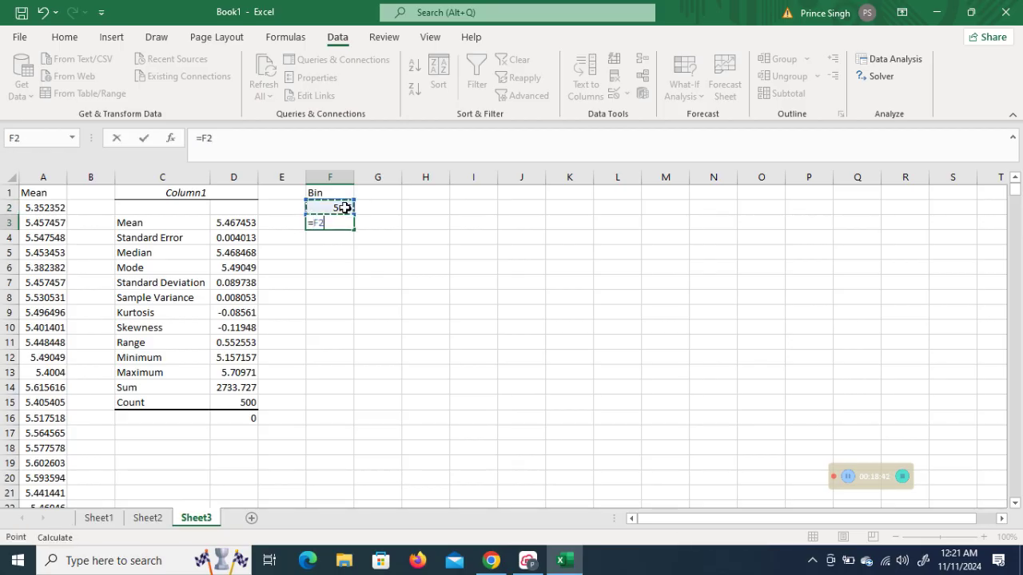
pyautogui.write('+0.01')
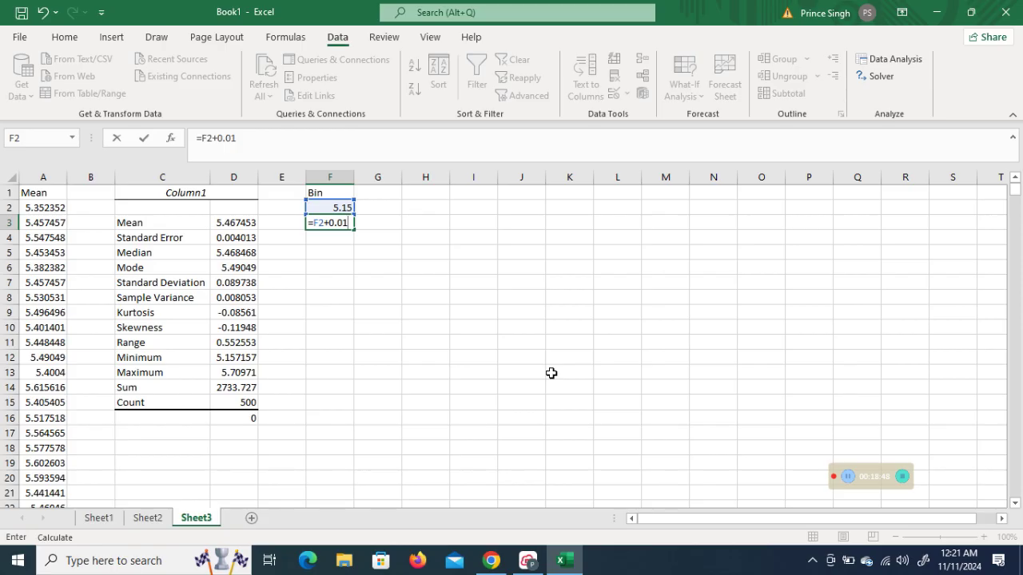
pyautogui.press('Tab')
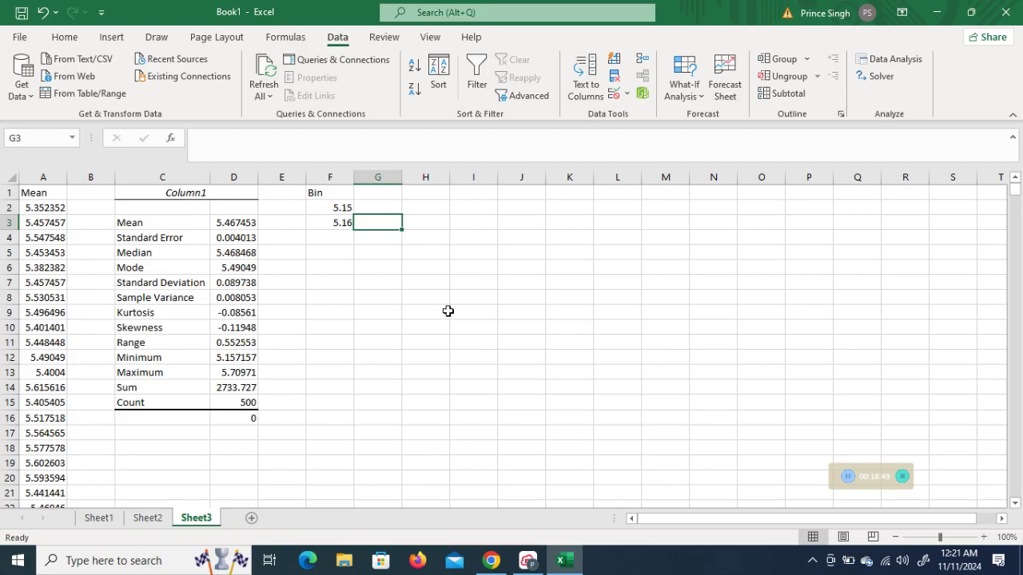
pyautogui.click(349, 227)
pyautogui.moveTo(354, 229); pyautogui.dragTo(399, 436)
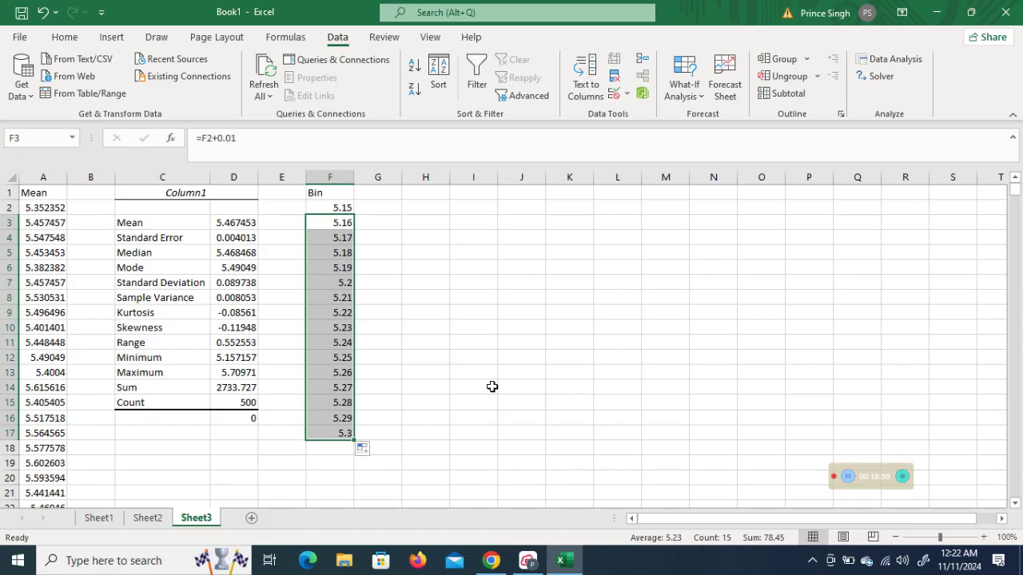
# Step: Search Windows for the Calculator app and open it
pyautogui.click(145, 557)
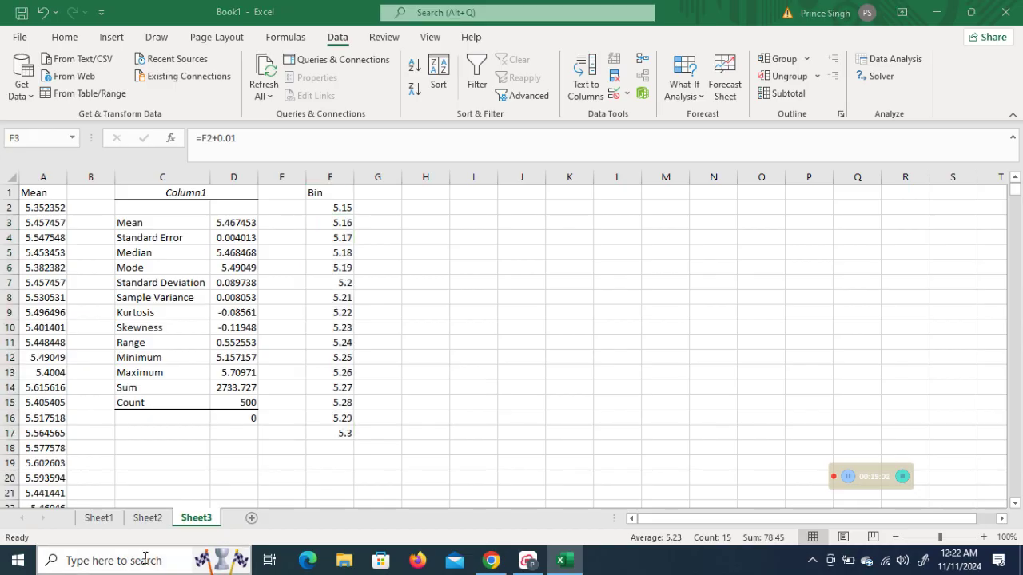
pyautogui.write('calc')
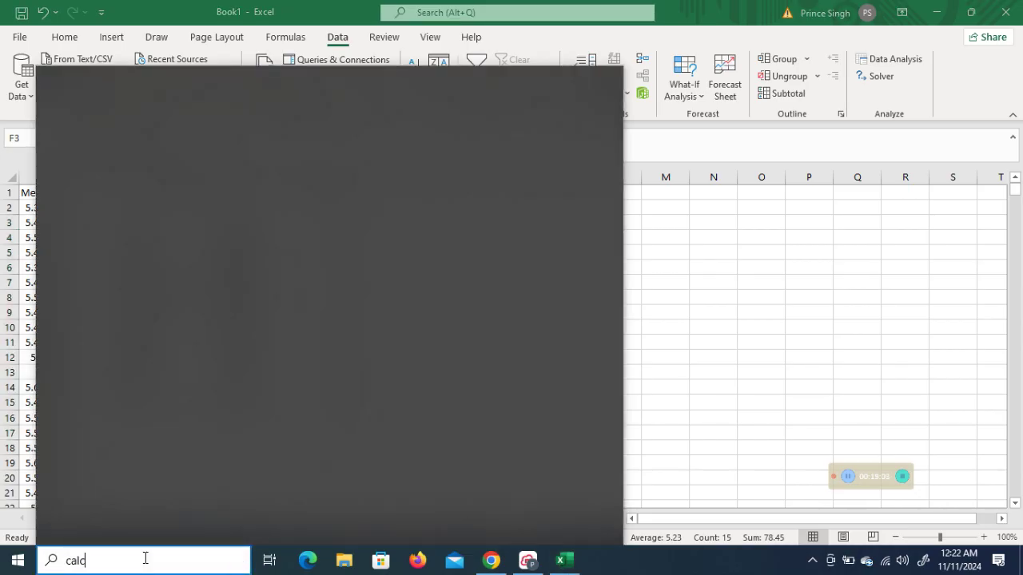
pyautogui.write('ul')
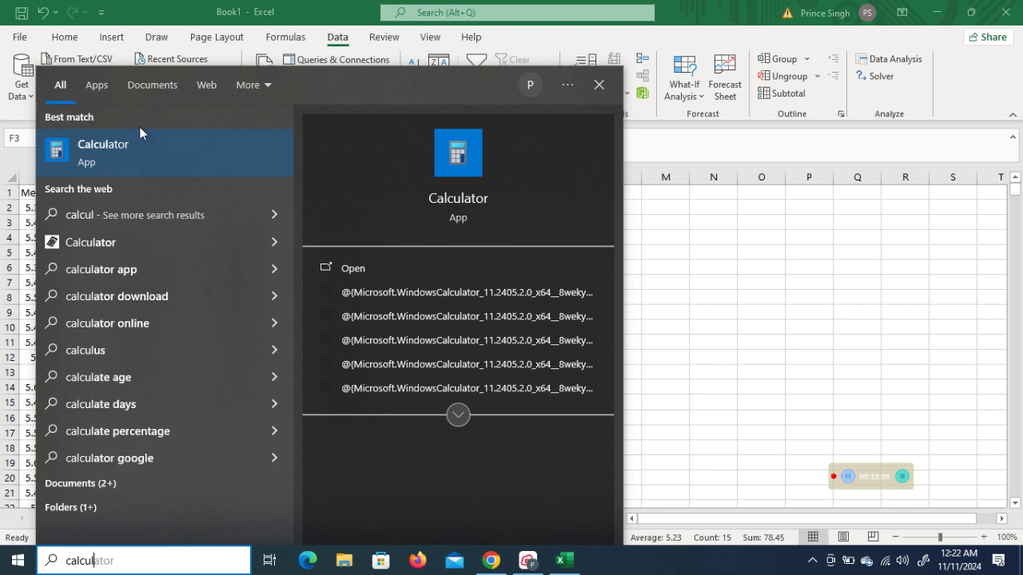
pyautogui.click(132, 147)
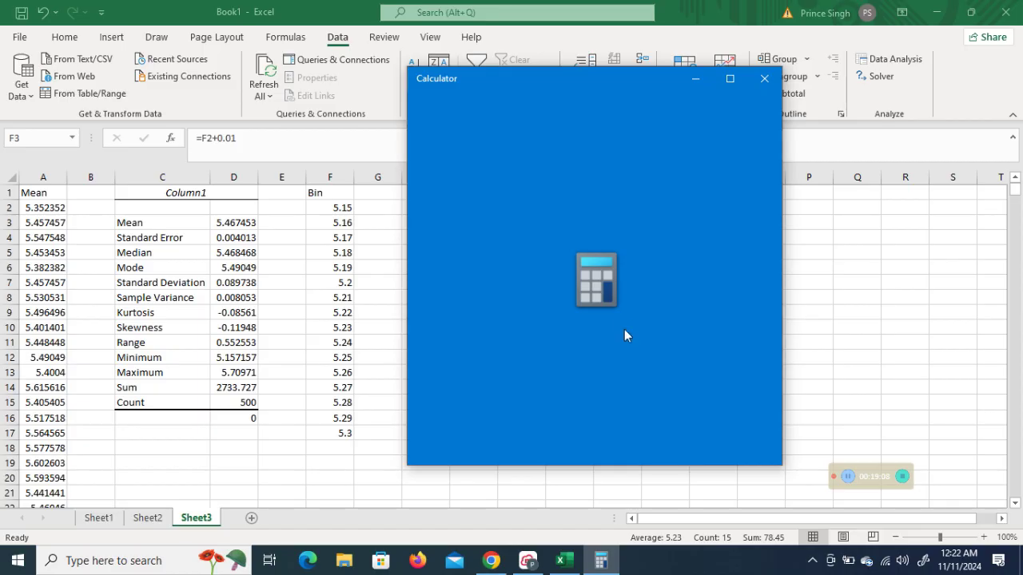
# Step: Divide 0.55 by 15 in Calculator to work out a bin width, and return to Excel by closing Calculator
pyautogui.click(669, 452)
pyautogui.click(595, 450)
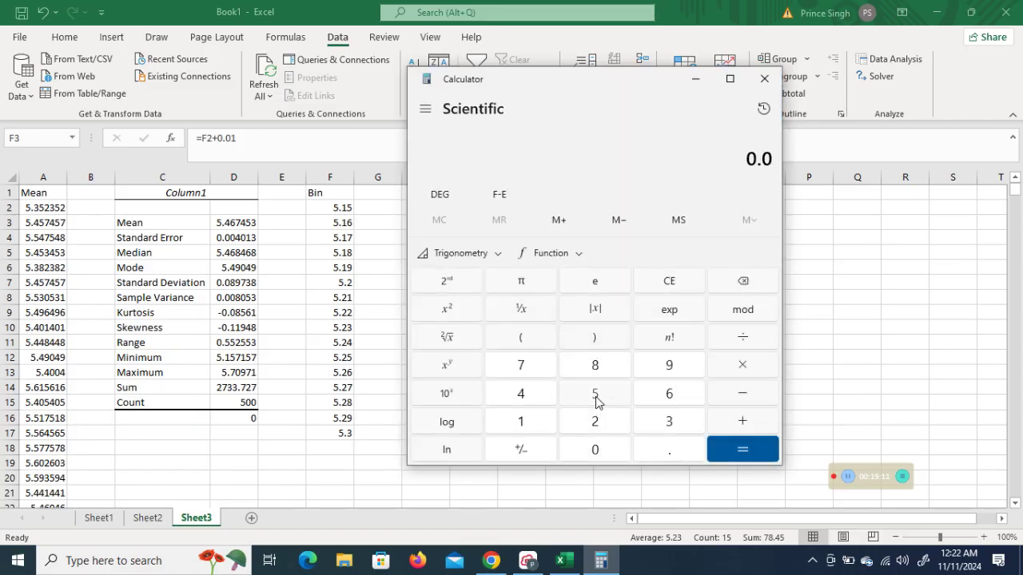
pyautogui.doubleClick(595, 396)
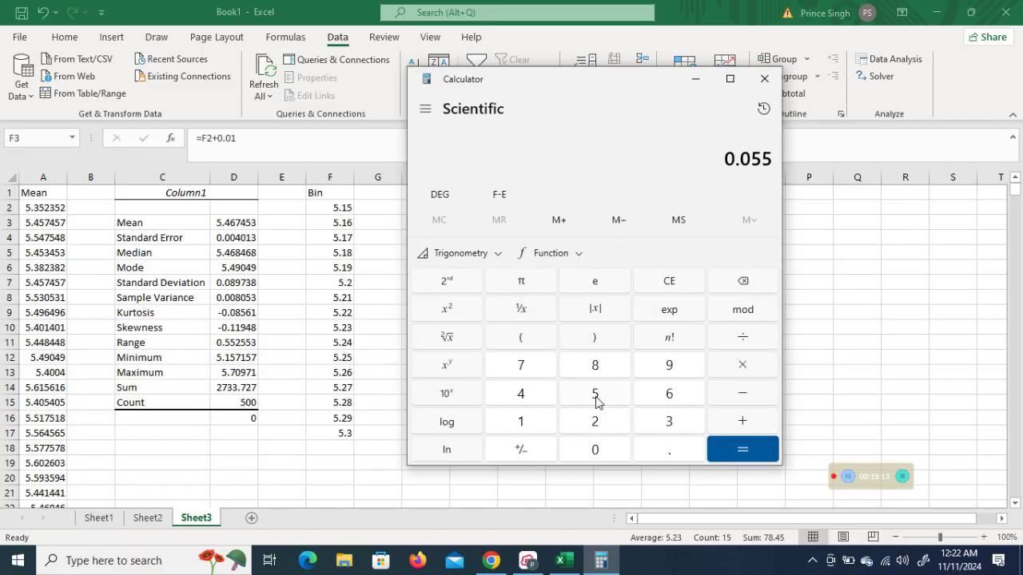
pyautogui.doubleClick(743, 281)
pyautogui.click(742, 281)
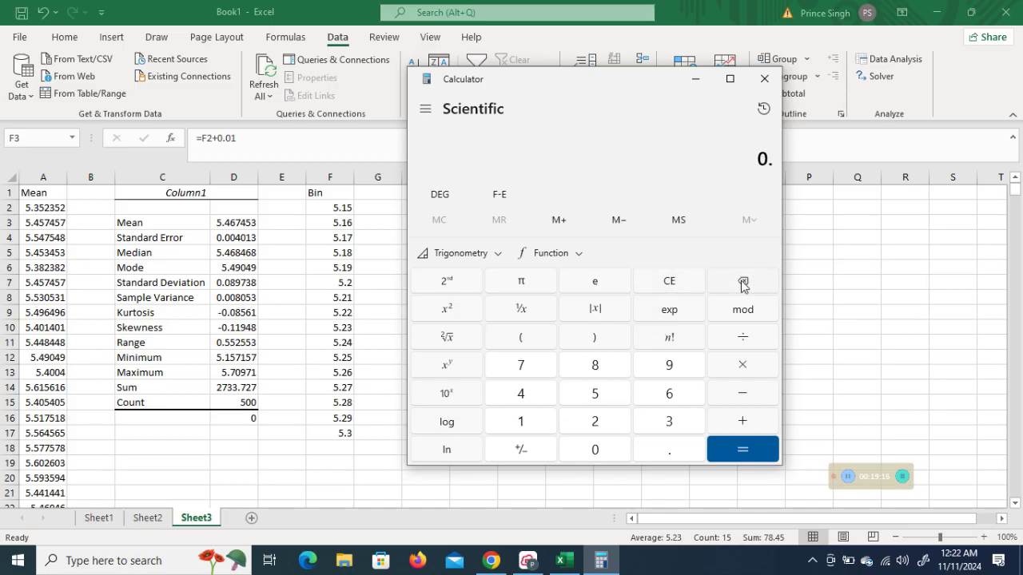
pyautogui.doubleClick(598, 389)
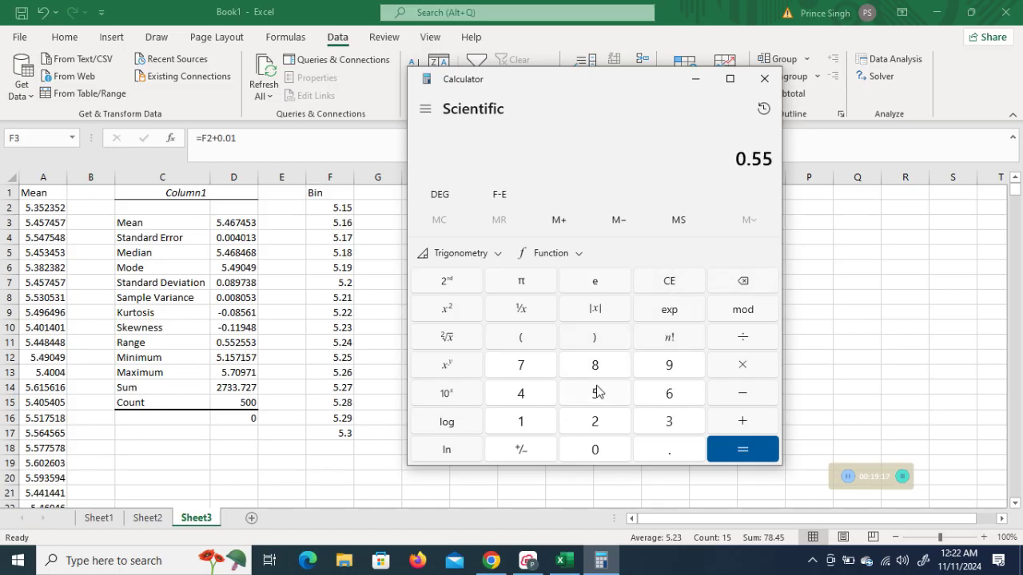
pyautogui.click(744, 337)
pyautogui.click(527, 424)
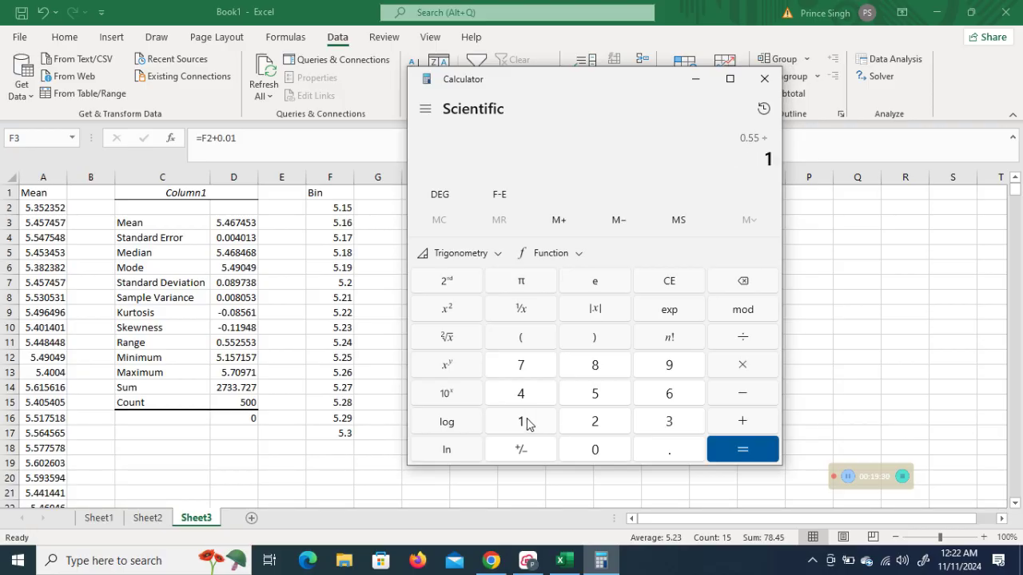
pyautogui.click(594, 399)
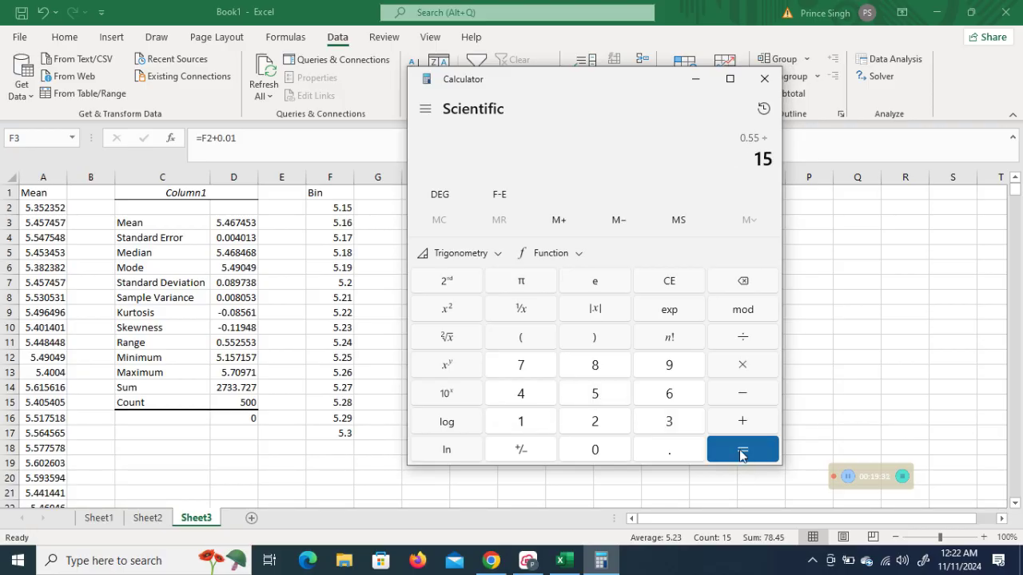
pyautogui.click(744, 451)
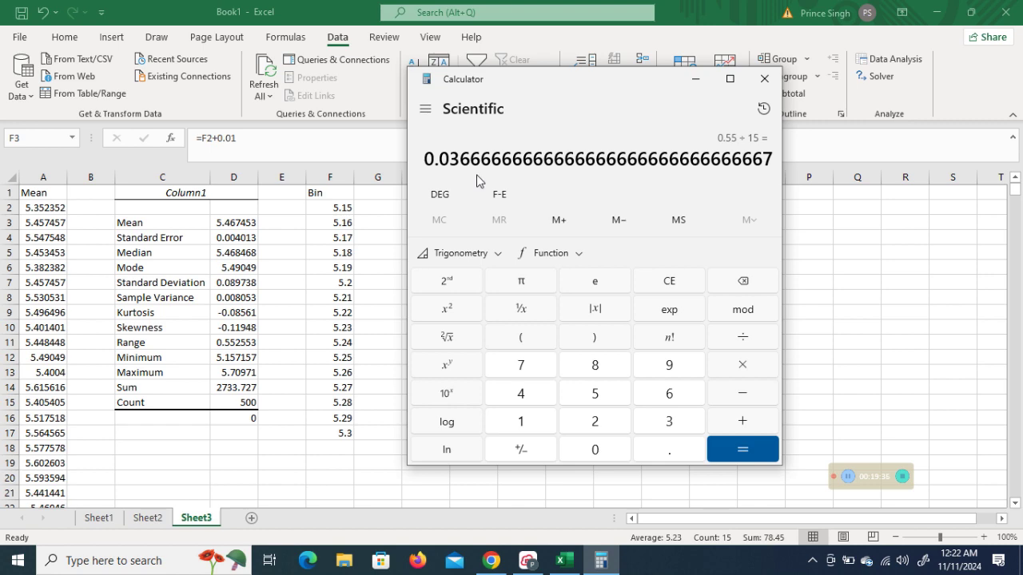
pyautogui.click(765, 87)
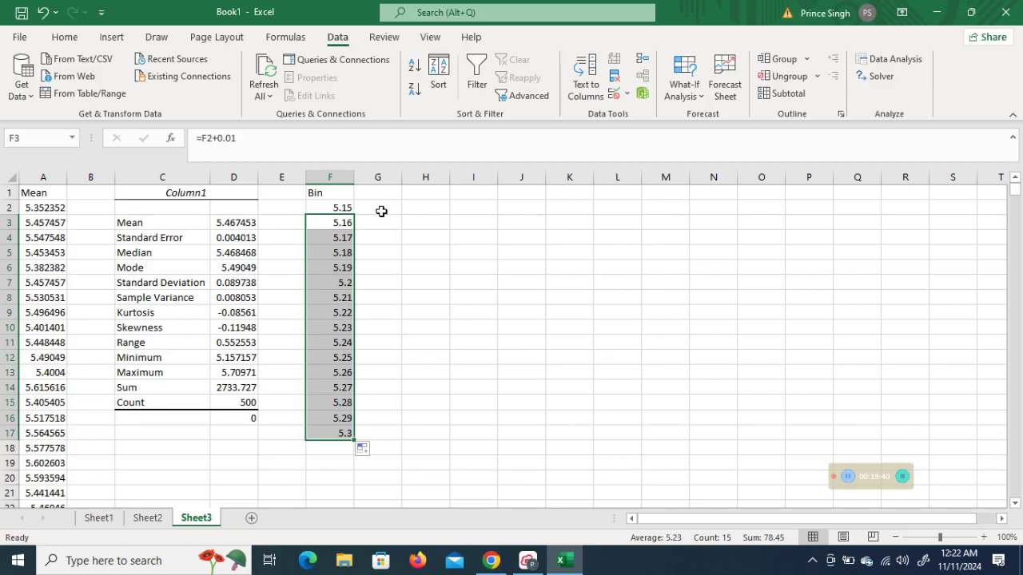
# Step: Change the bin increment formula in F3 to =F2+0.05
pyautogui.click(338, 221)
pyautogui.moveTo(339, 221)
pyautogui.mouseDown()
pyautogui.moveTo(354, 425)
pyautogui.moveTo(338, 418)
pyautogui.moveTo(338, 220)
pyautogui.mouseUp()
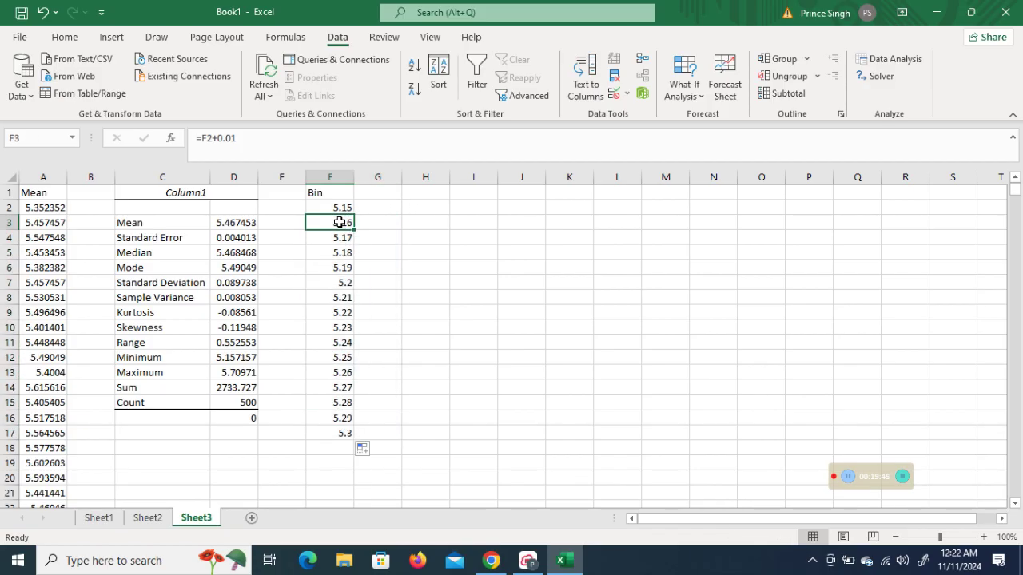
pyautogui.click(233, 138)
pyautogui.press('BackSpace')
pyautogui.write('5')
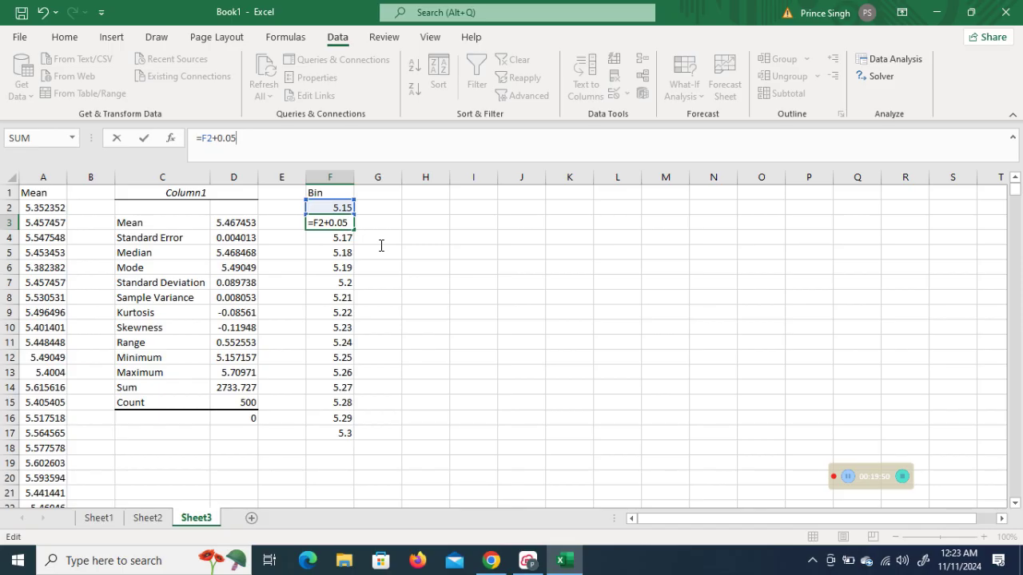
pyautogui.press('Tab')
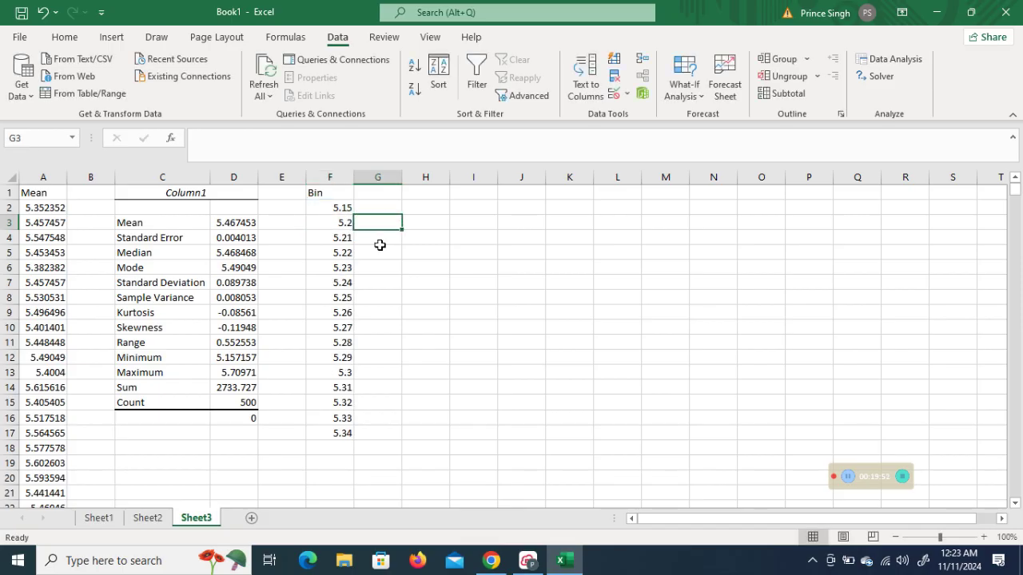
# Step: Fill the bin increment formula from F3 down to F15
pyautogui.click(347, 226)
pyautogui.moveTo(354, 231); pyautogui.dragTo(386, 409)
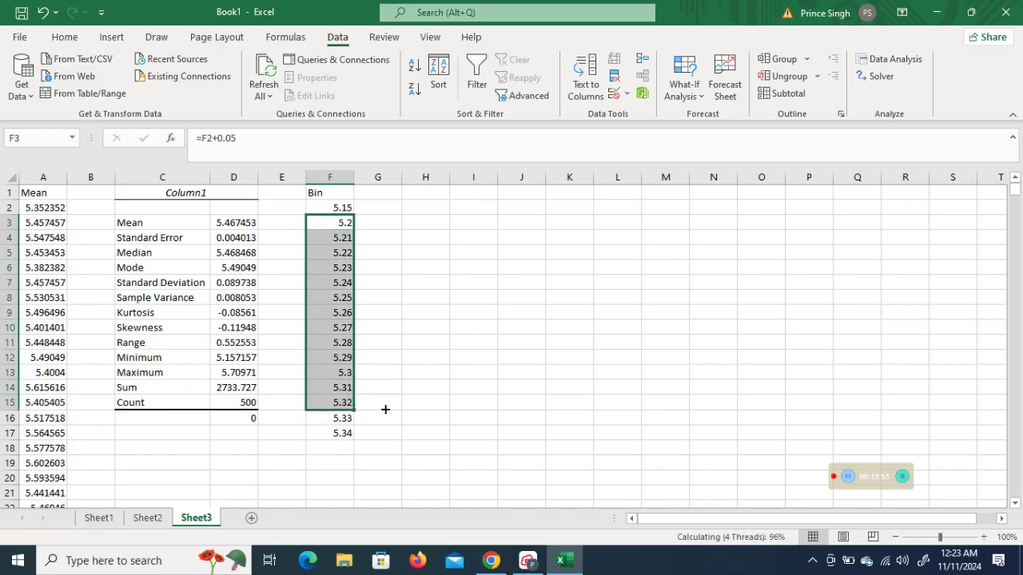
pyautogui.moveTo(385, 409); pyautogui.dragTo(387, 409)
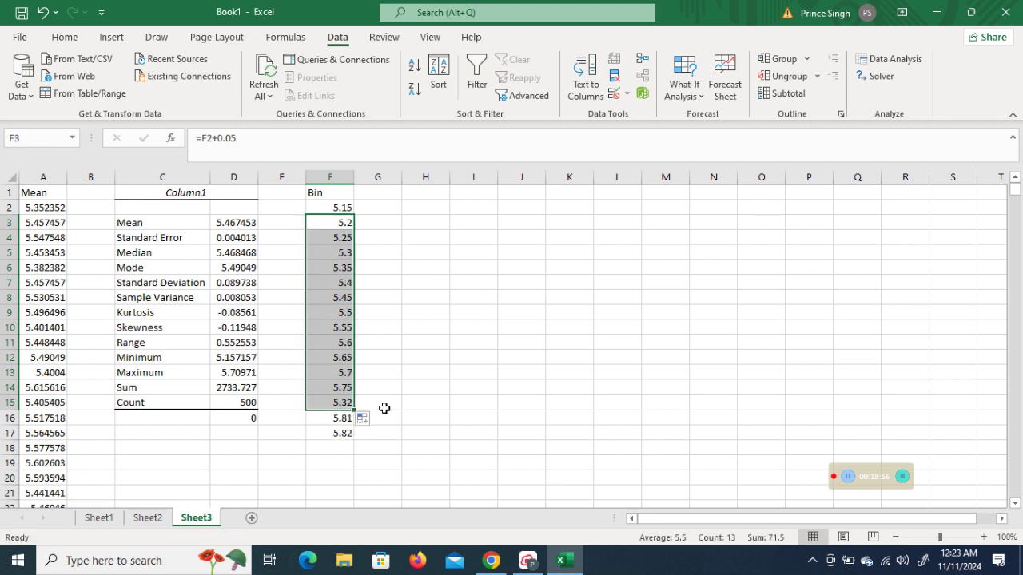
# Step: Clear the surplus bin values in F15:F17
pyautogui.click(341, 402)
pyautogui.hotkey('shift', 'Down')
pyautogui.hotkey('shift', 'Down')
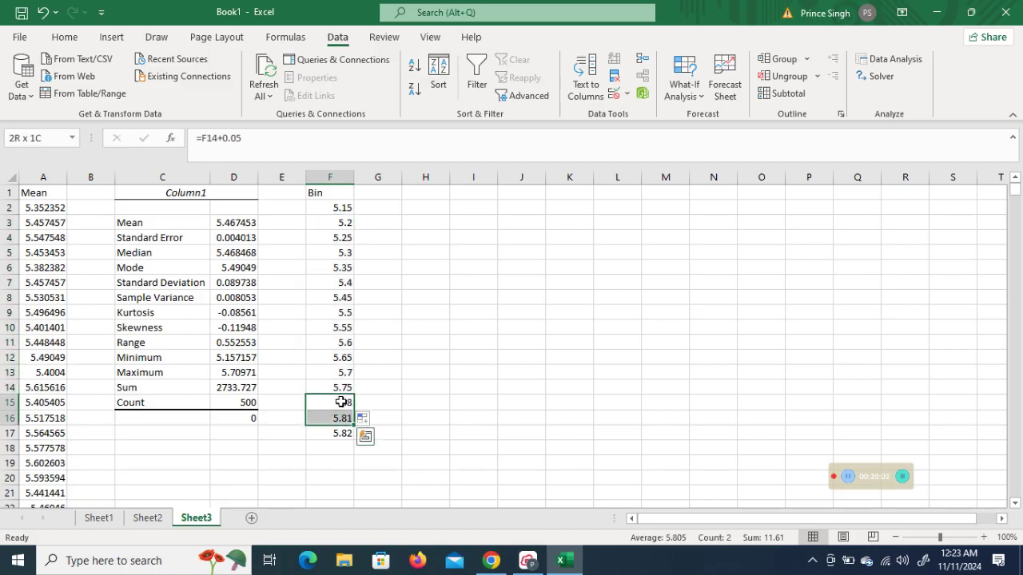
pyautogui.press('Delete')
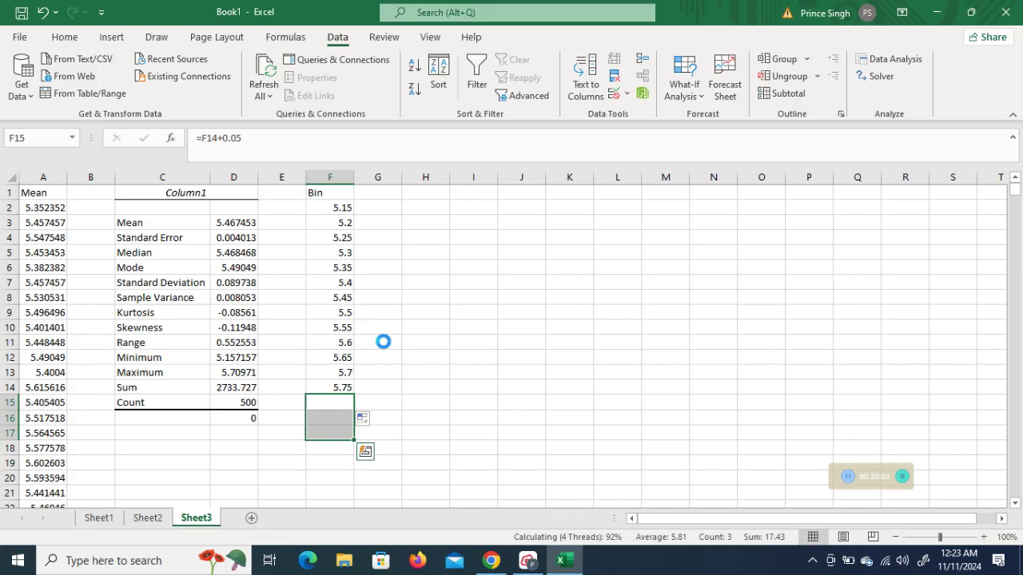
# Step: Start the Histogram analysis tool and set its input range to the sample means in A2:A501
pyautogui.click(371, 193)
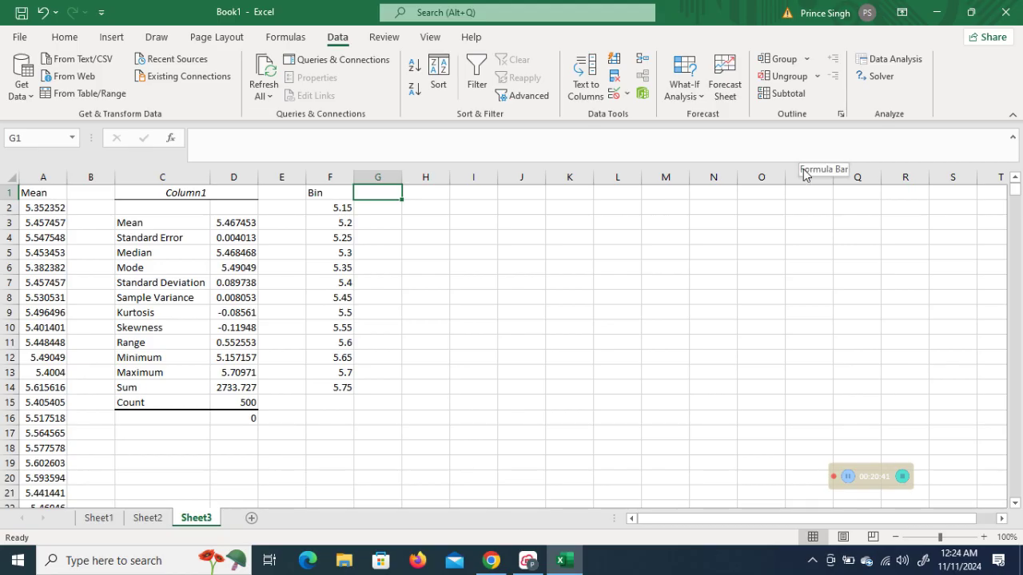
pyautogui.click(883, 64)
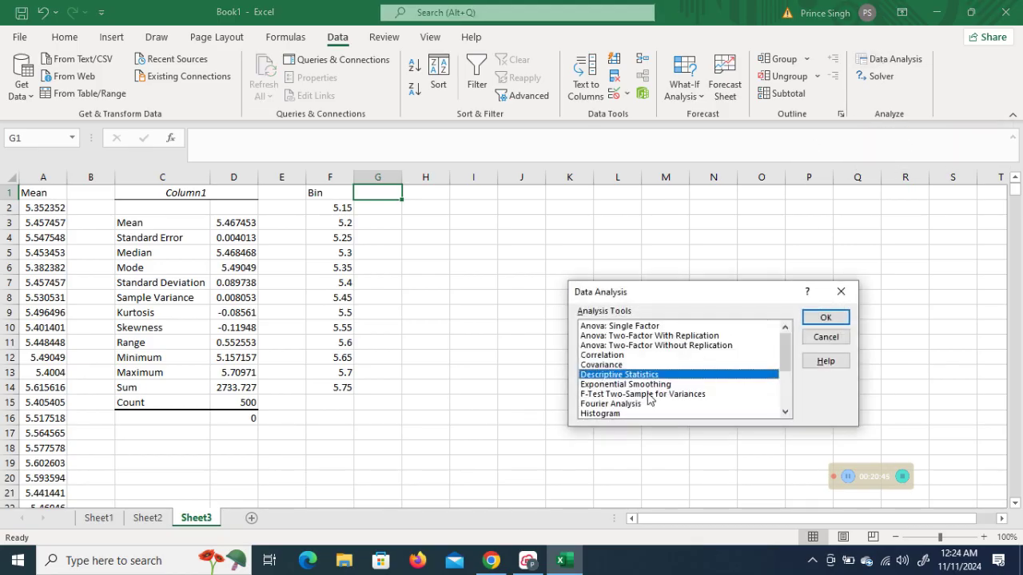
pyautogui.click(611, 415)
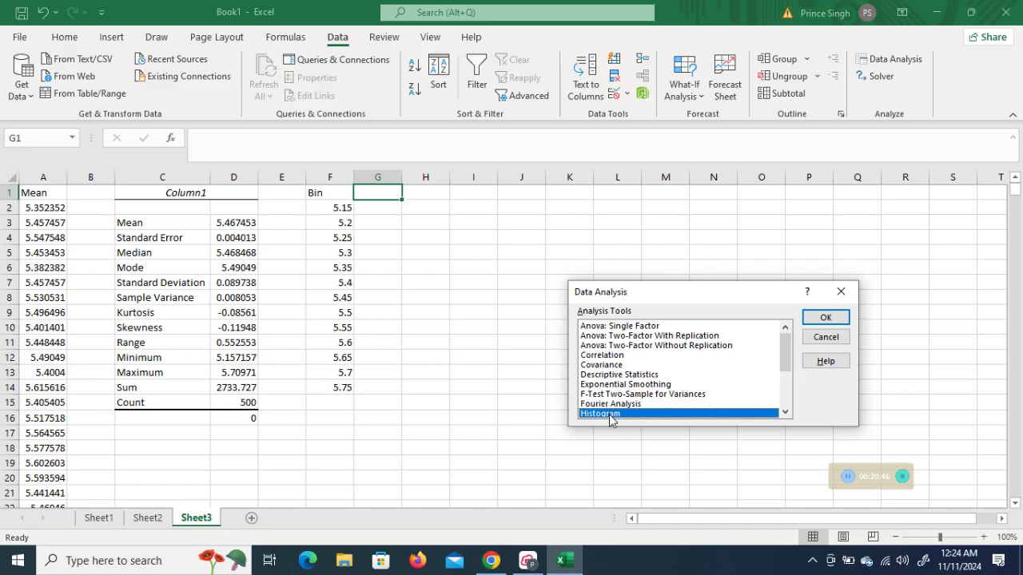
pyautogui.click(829, 319)
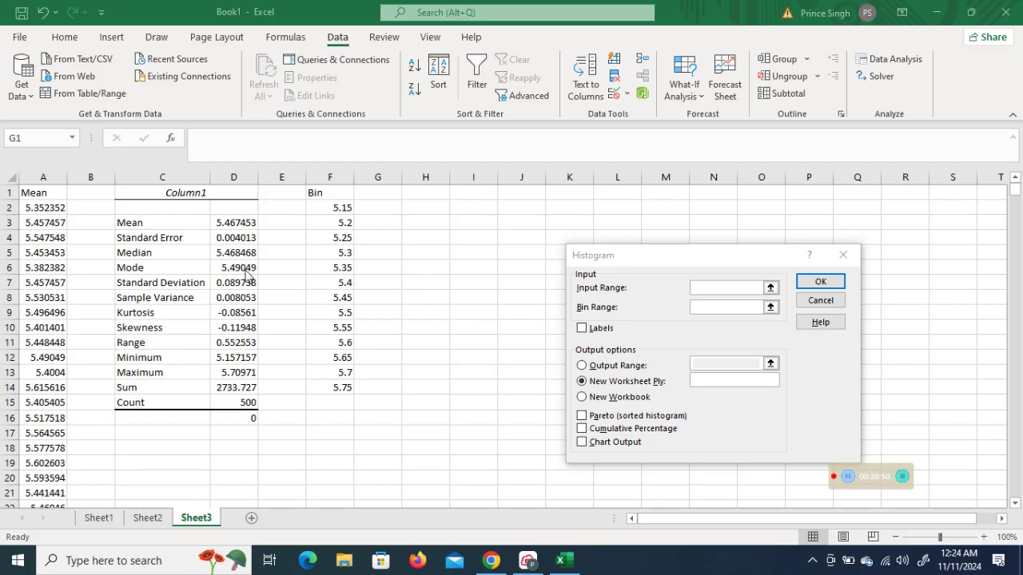
pyautogui.click(700, 287)
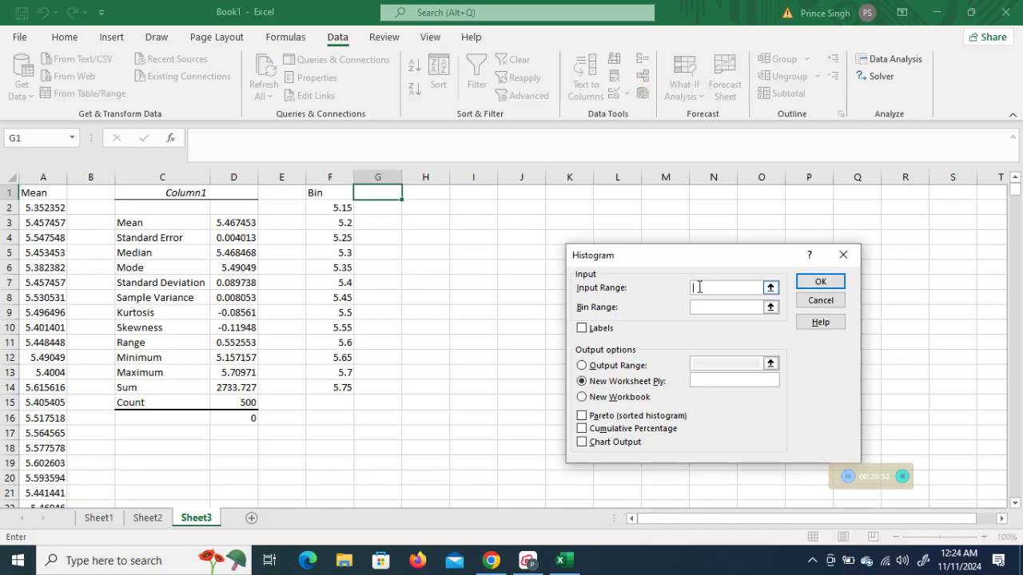
pyautogui.click(41, 207)
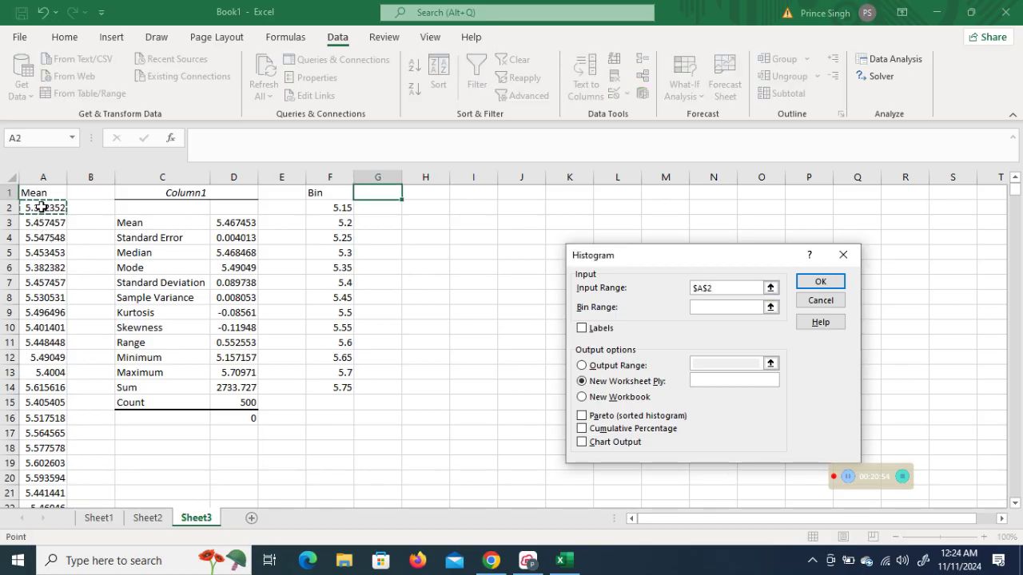
pyautogui.hotkey('ctrl', 'shift', 'Down')
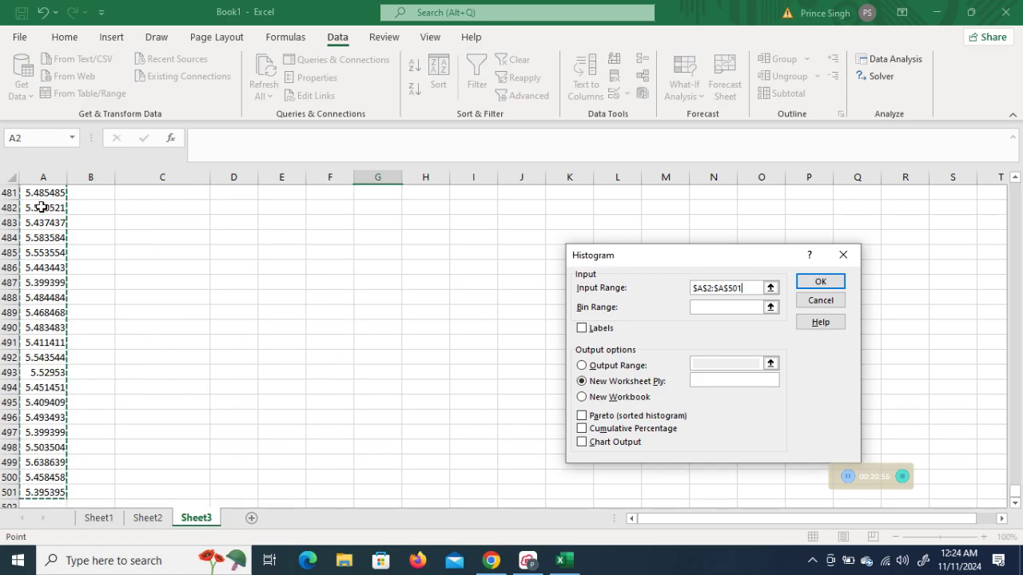
# Step: Set the histogram's bin range to F2:F14
pyautogui.click(709, 305)
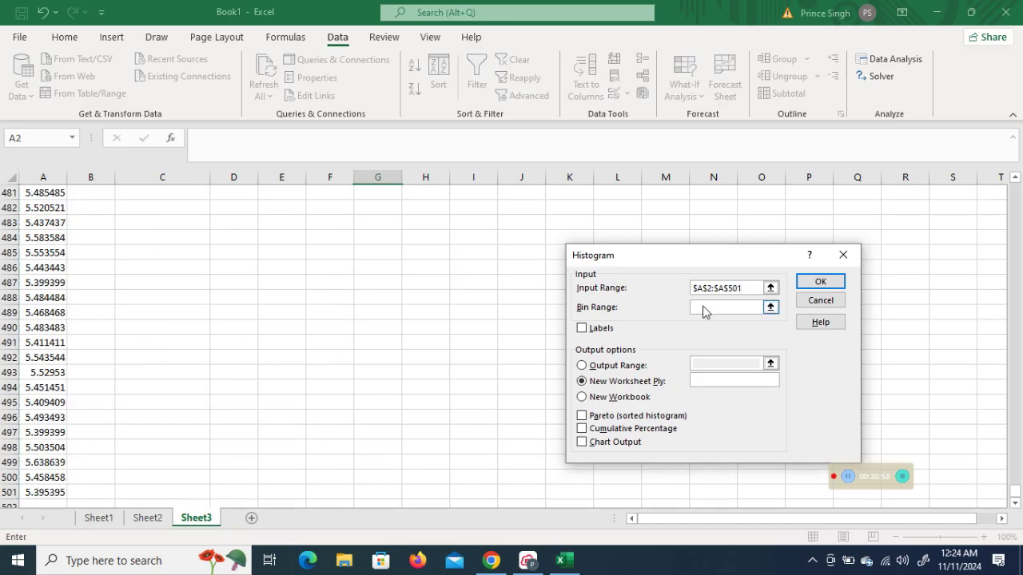
pyautogui.moveTo(1015, 496); pyautogui.dragTo(1015, 188)
pyautogui.click(345, 207)
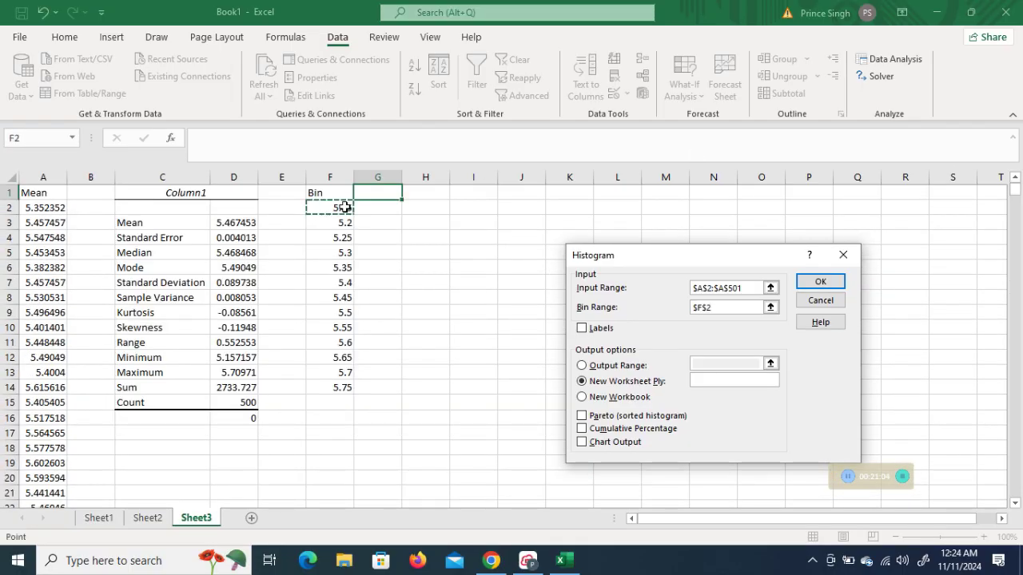
pyautogui.hotkey('ctrl', 'shift', 'Down')
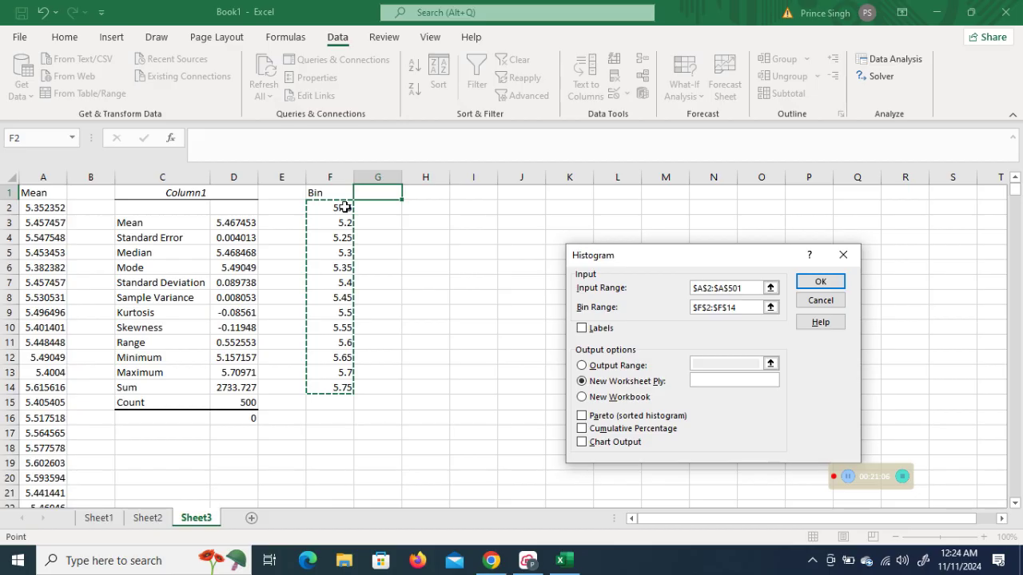
# Step: Send the histogram output to the range starting at G1 and generate the frequency table
pyautogui.click(584, 366)
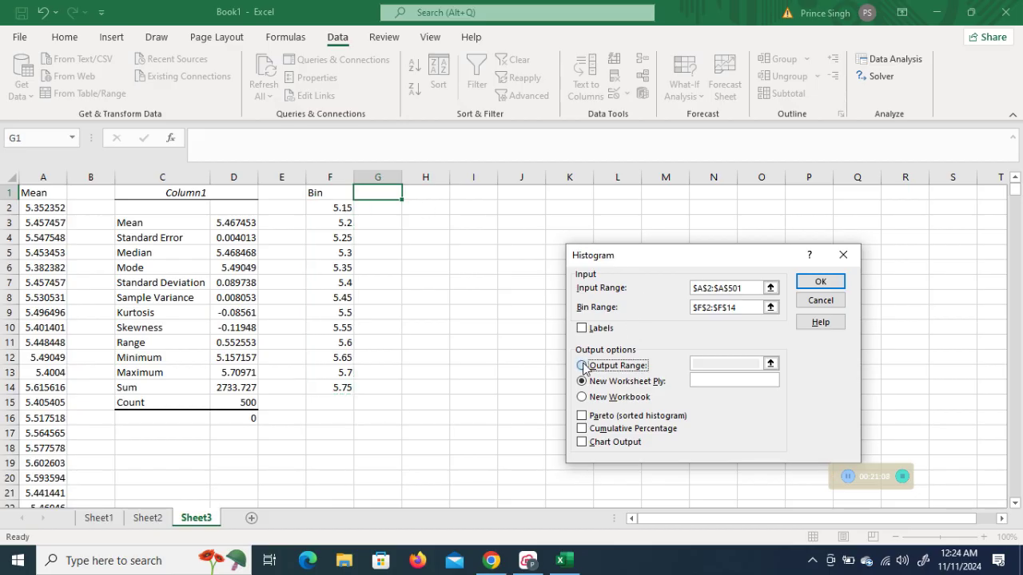
pyautogui.press('Escape')
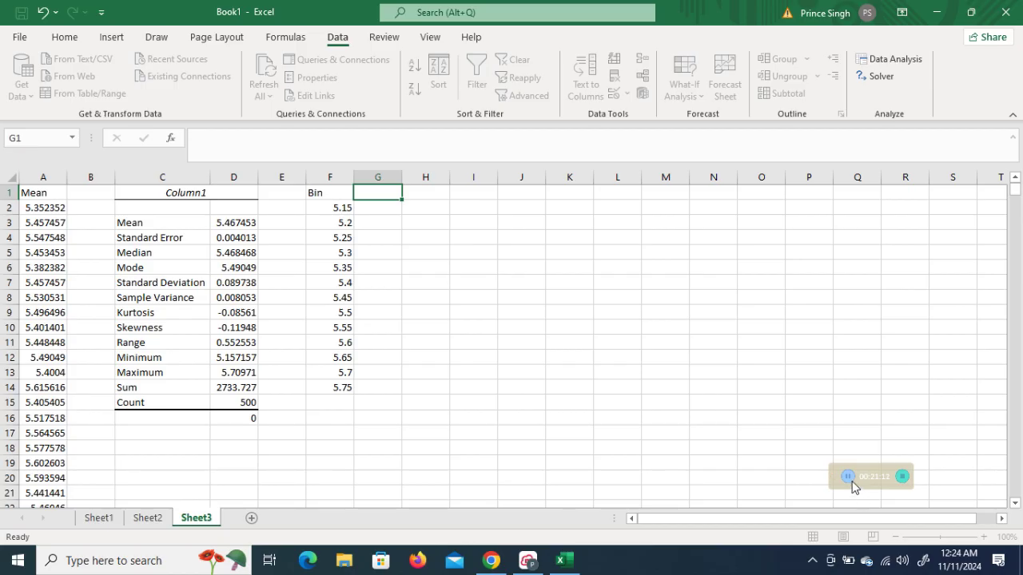
pyautogui.click(848, 477)
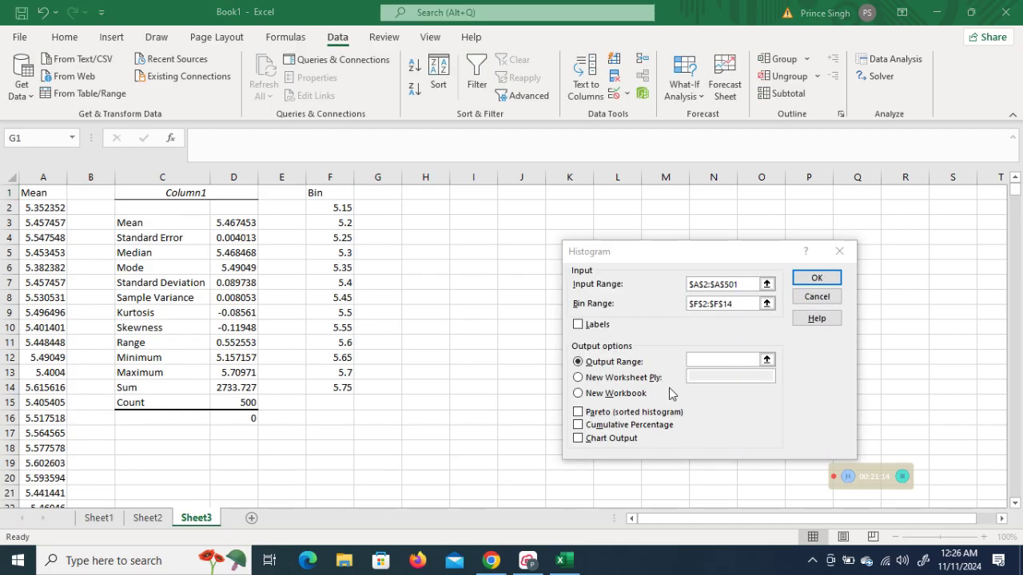
pyautogui.click(707, 361)
pyautogui.click(361, 192)
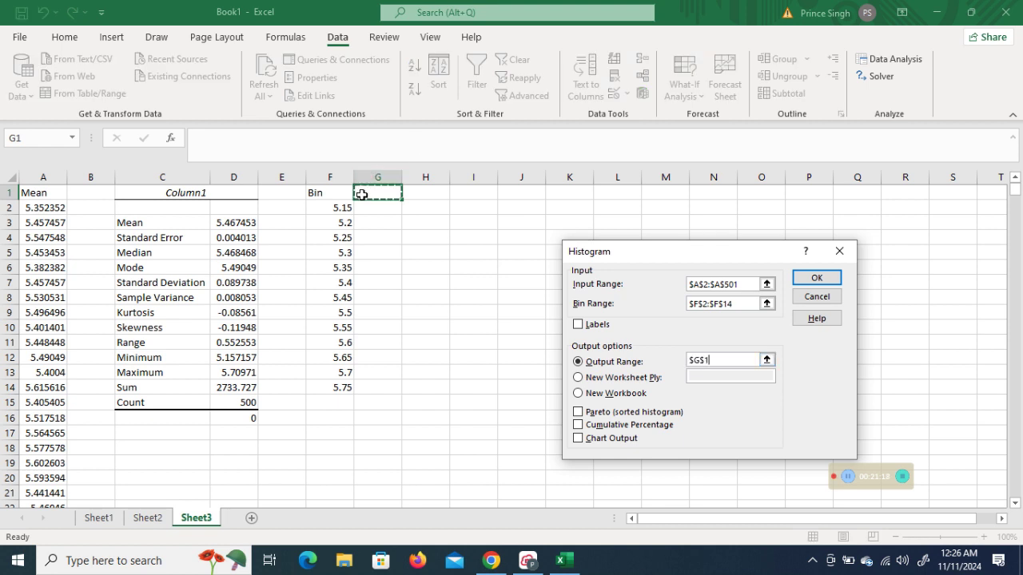
pyautogui.click(831, 284)
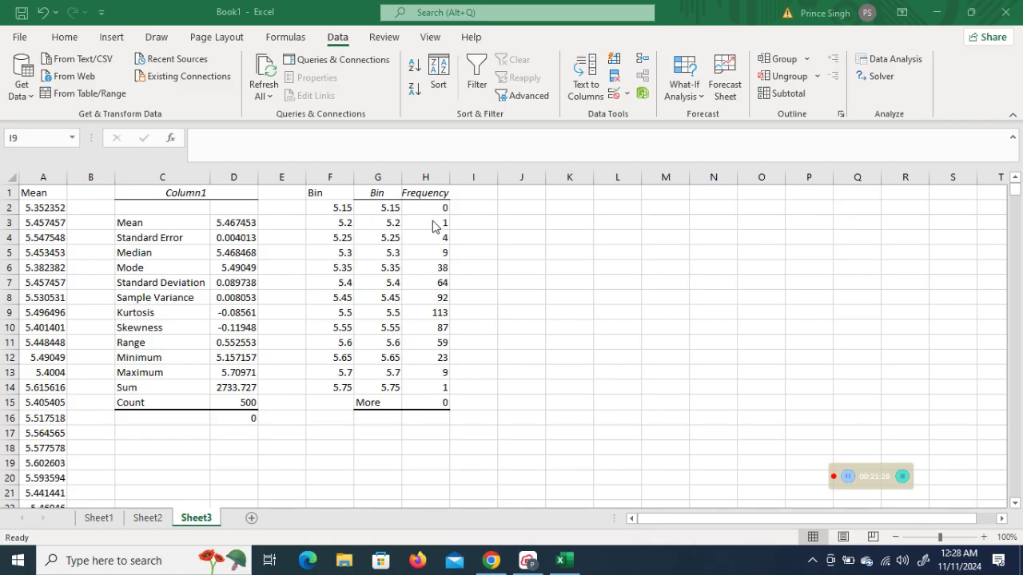
# Step: Clear the More row of the frequency table in G15:H15
pyautogui.click(374, 401)
pyautogui.hotkey('shift', 'Right')
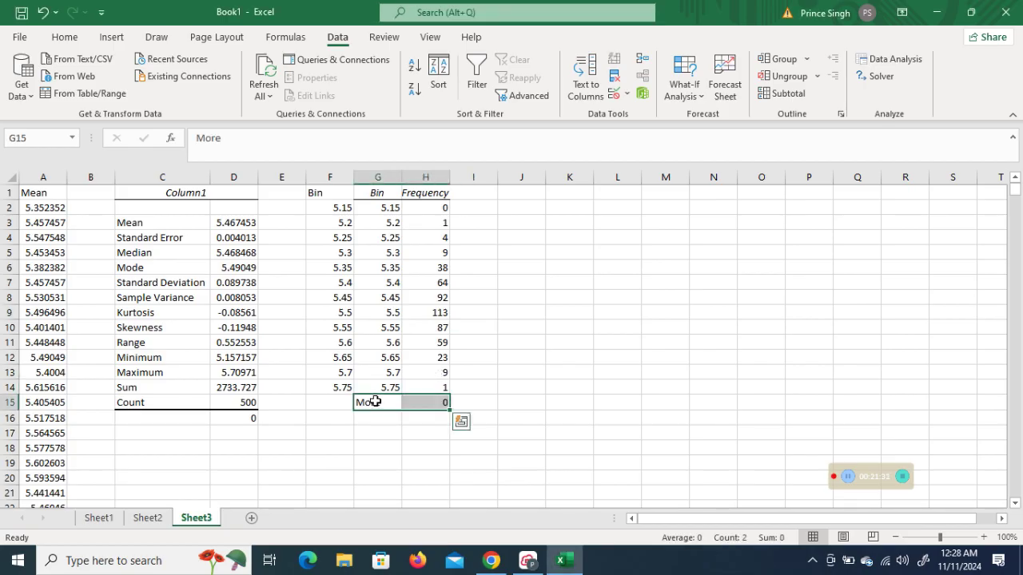
pyautogui.press('Delete')
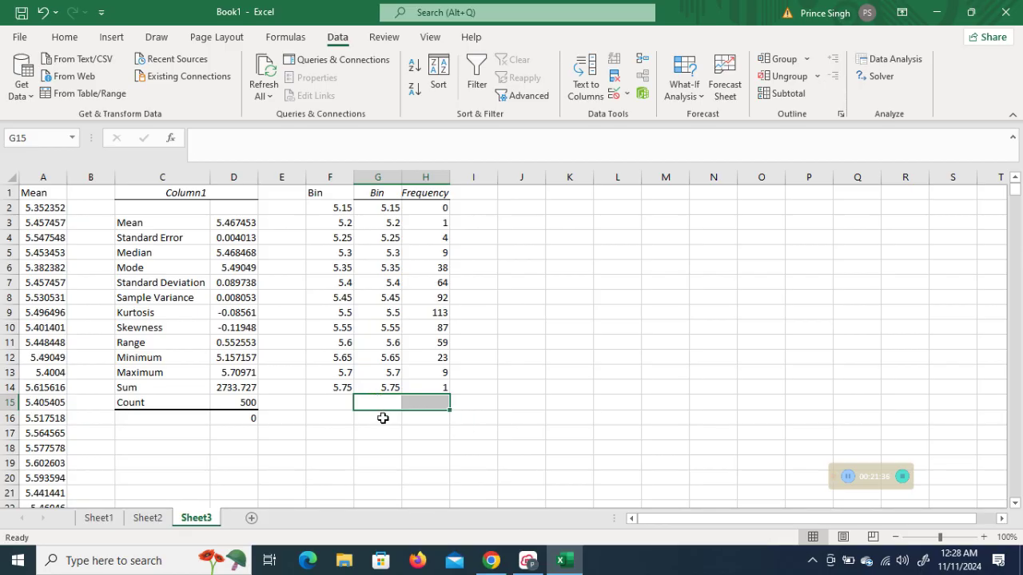
# Step: Total the frequencies in H16 with =sum(H2:H14) and label the total "sum" in G16
pyautogui.click(413, 418)
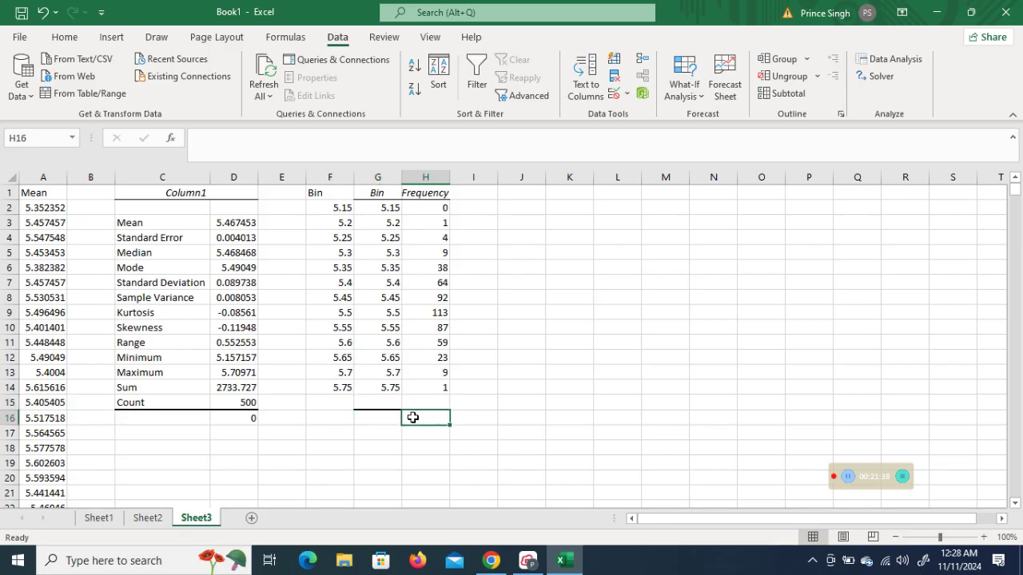
pyautogui.write('=sum(')
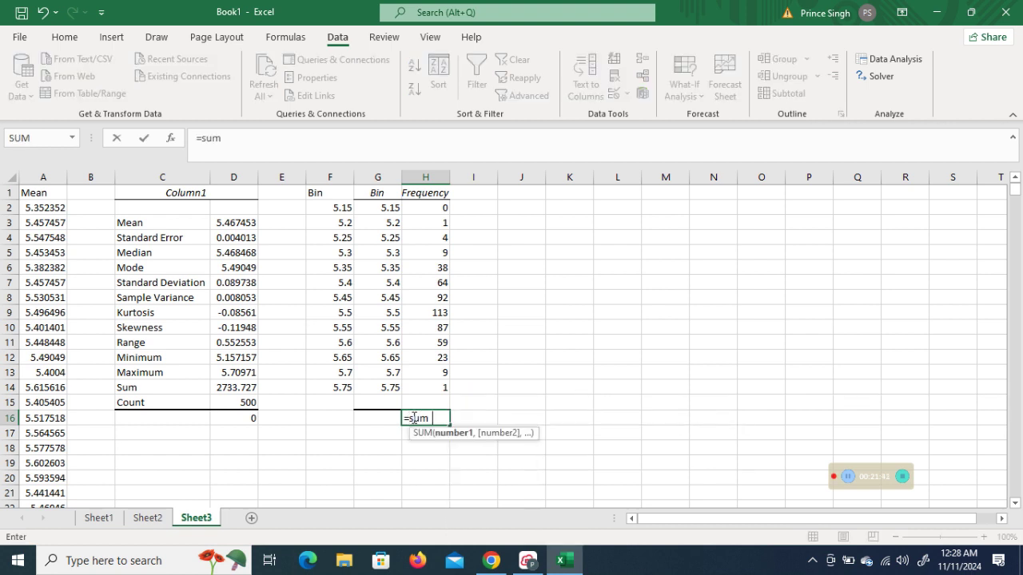
pyautogui.click(432, 208)
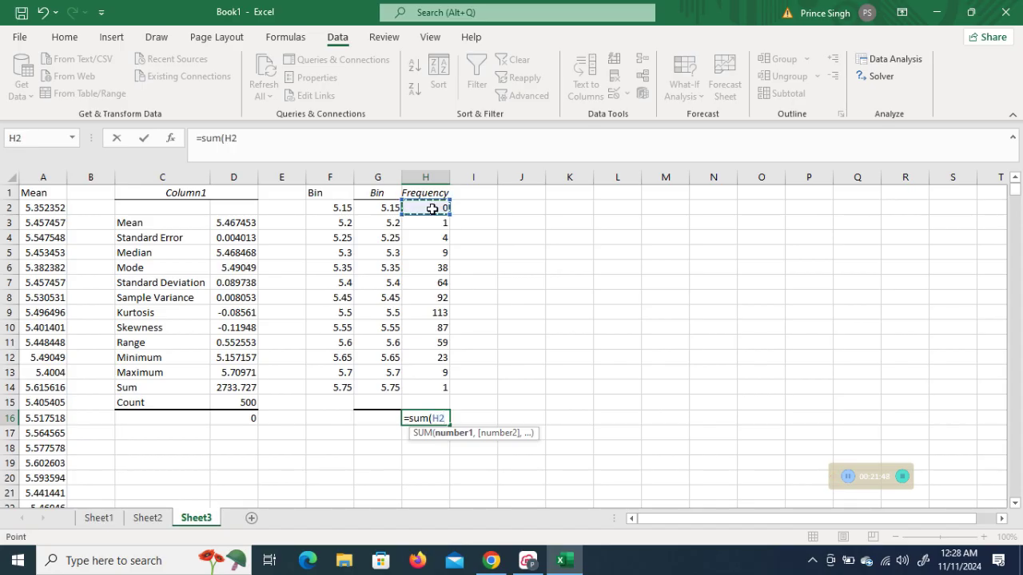
pyautogui.hotkey('ctrl', 'shift', 'Down')
pyautogui.write(')')
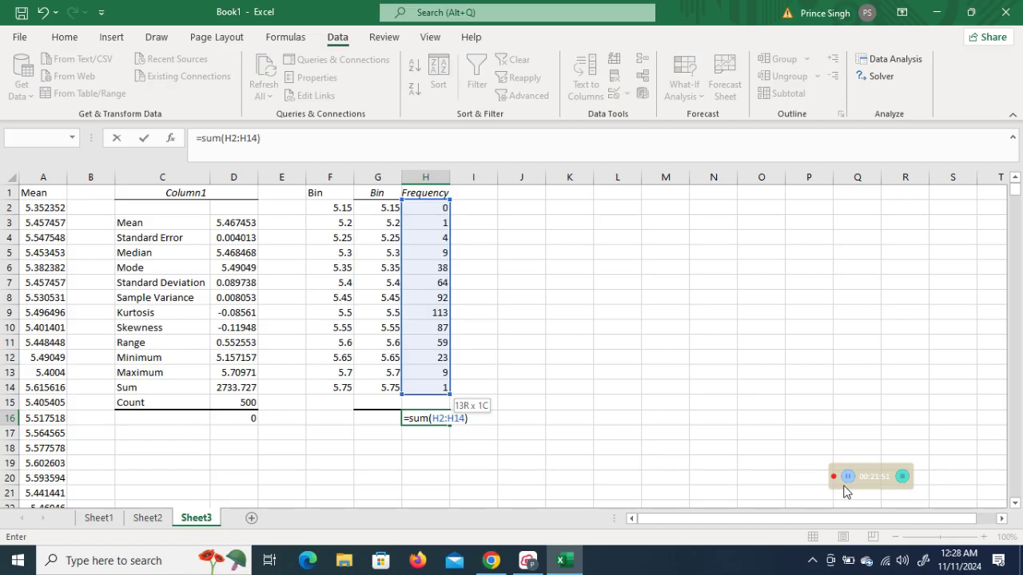
pyautogui.press('Tab')
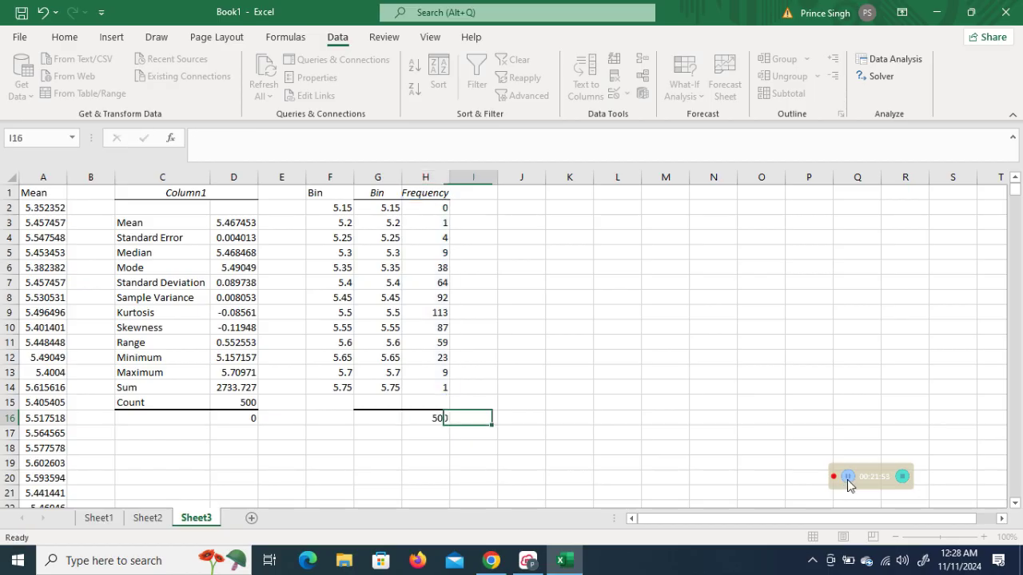
pyautogui.click(391, 420)
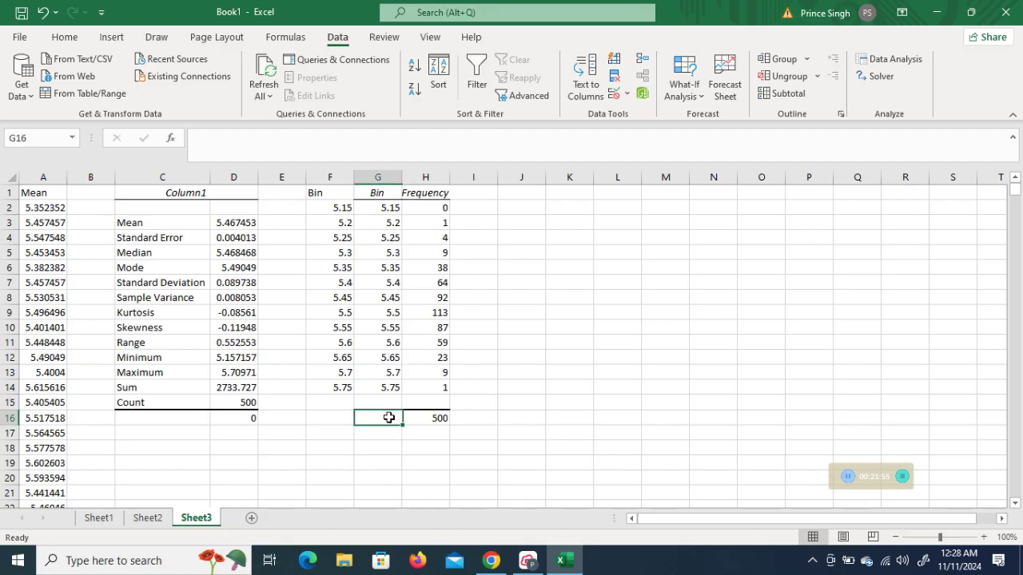
pyautogui.write('sum')
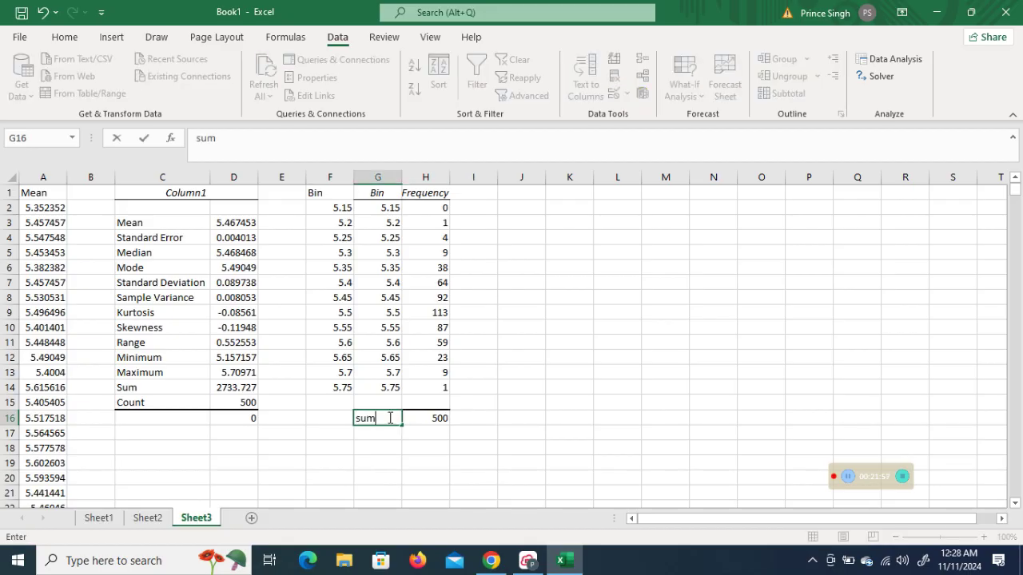
# Step: Add the column header p(x) in I1, beside Frequency
pyautogui.click(464, 194)
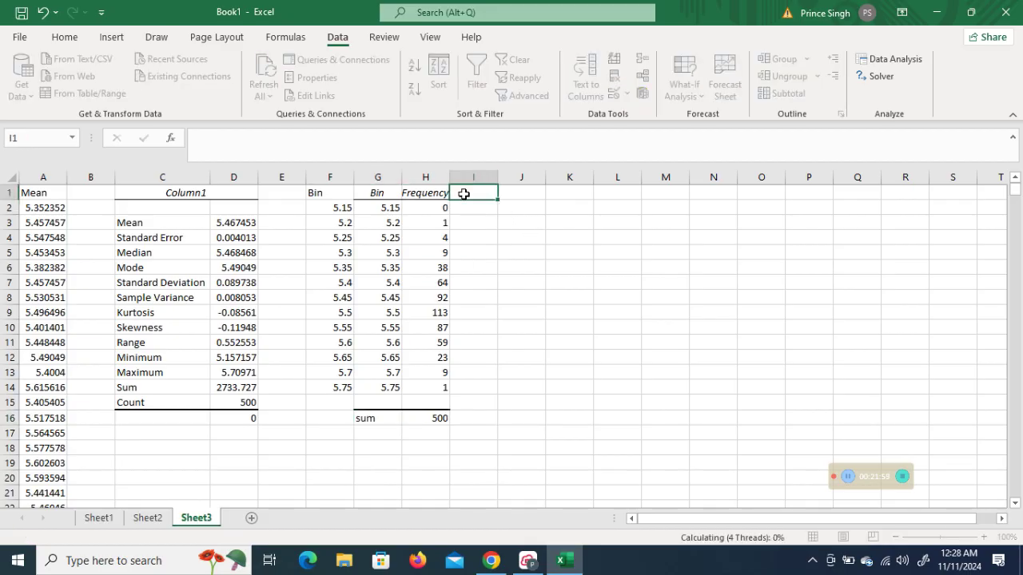
pyautogui.write('p(')
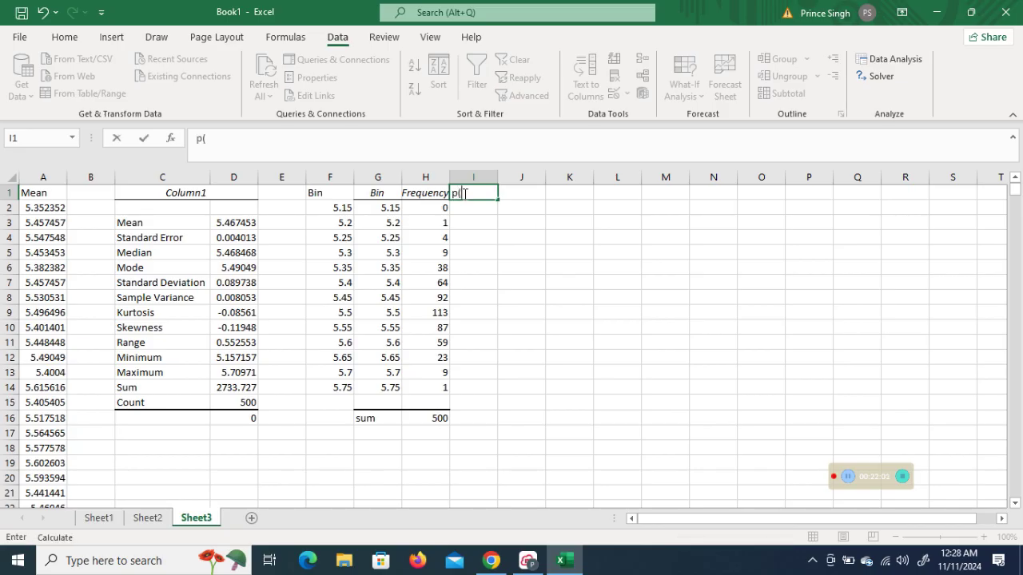
pyautogui.write('x)')
# Step: Enter the formula =H2/H$16 in I2 to compute the first bin's probability with the total's row locked
pyautogui.click(472, 209)
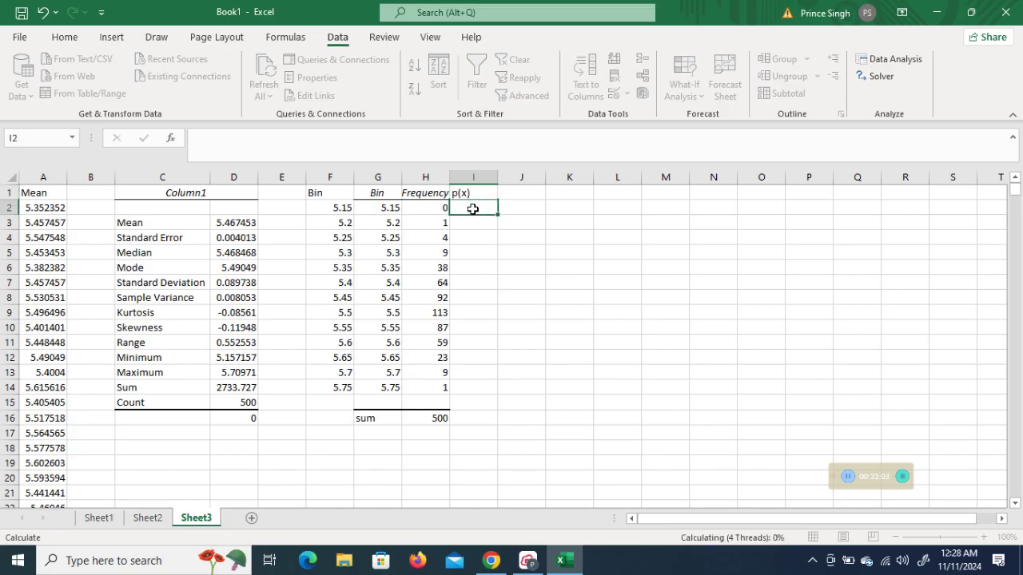
pyautogui.write('=')
pyautogui.click(433, 205)
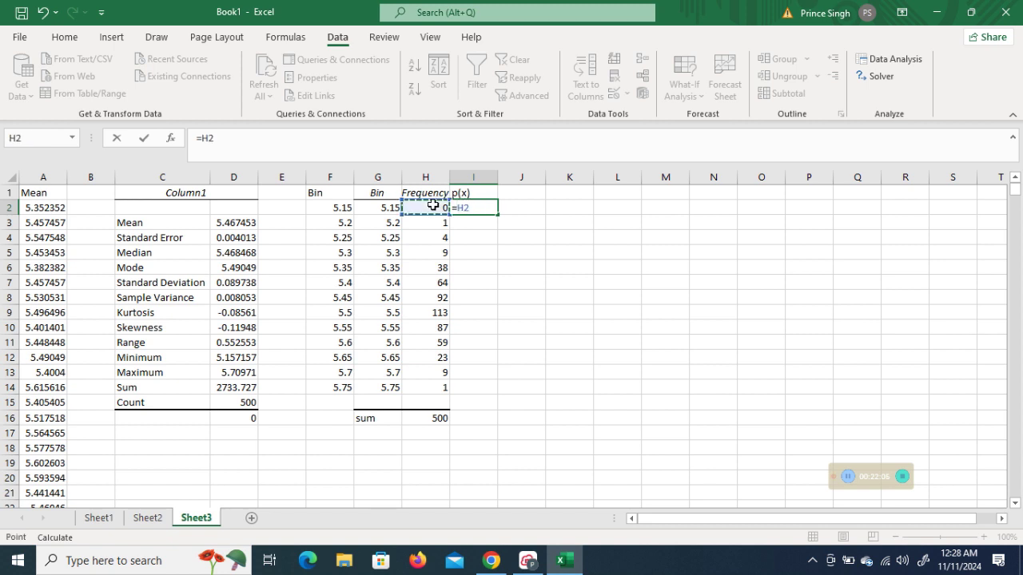
pyautogui.write('/')
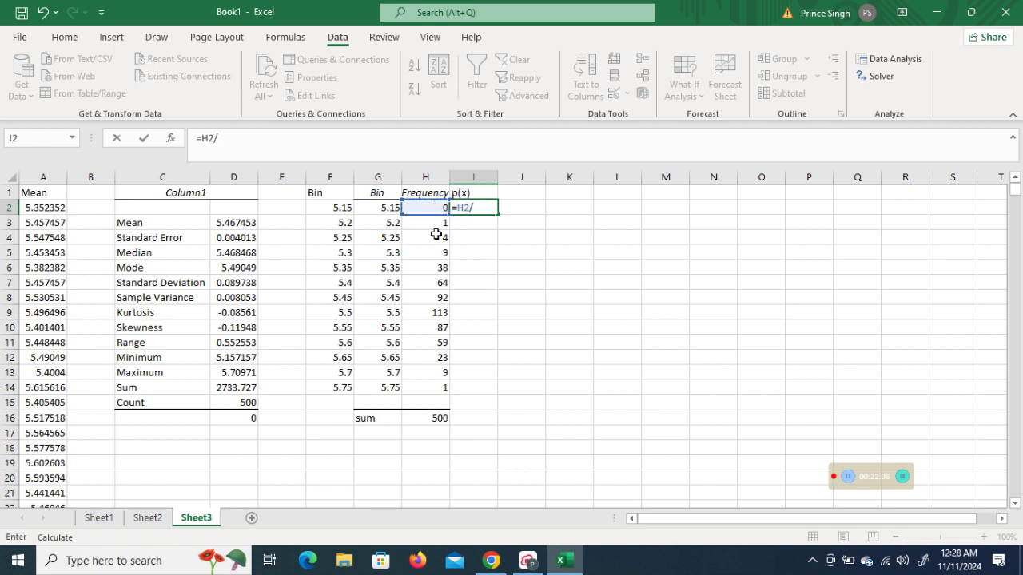
pyautogui.click(435, 419)
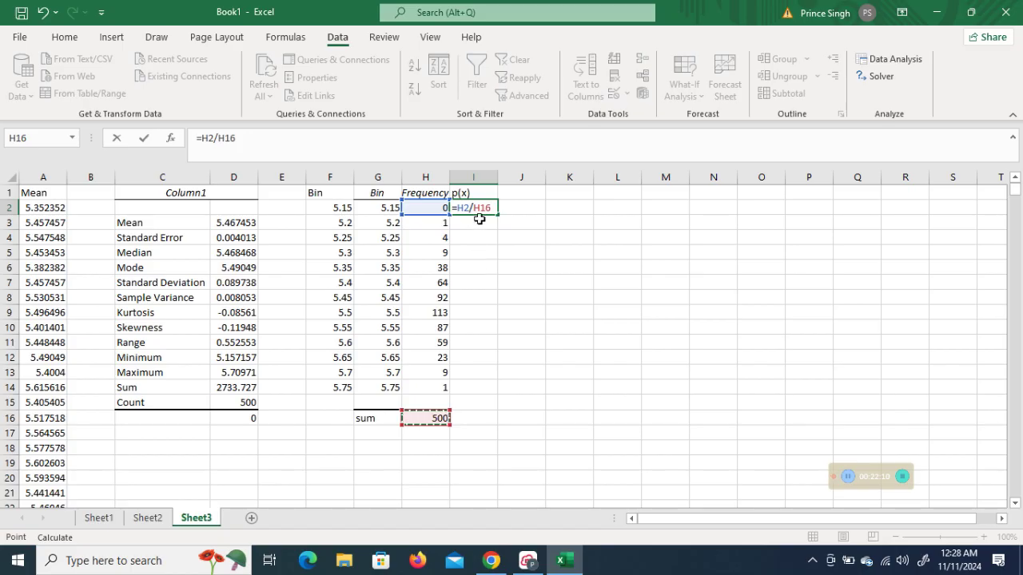
pyautogui.press('F2')
pyautogui.write('$')
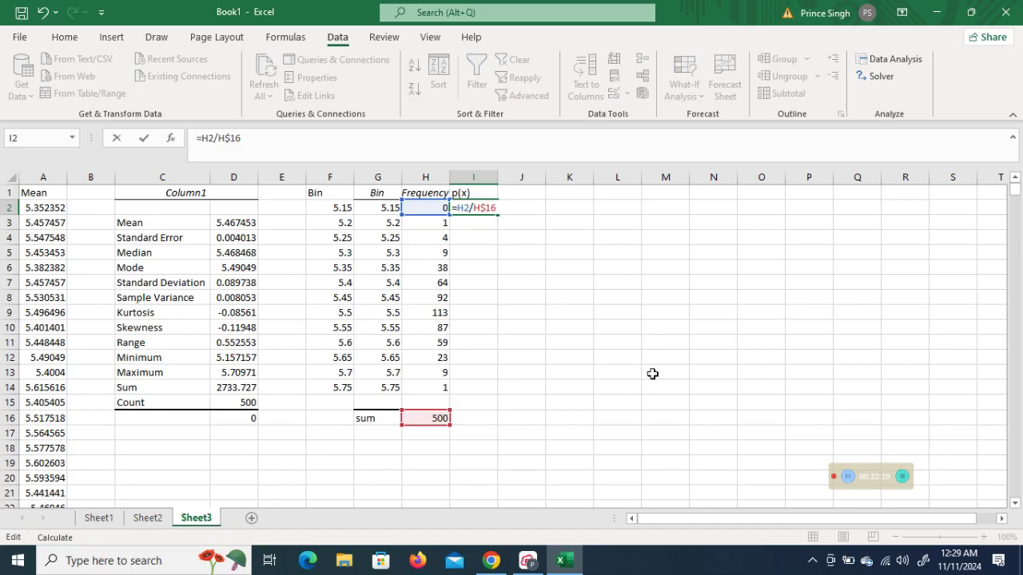
pyautogui.press('Tab')
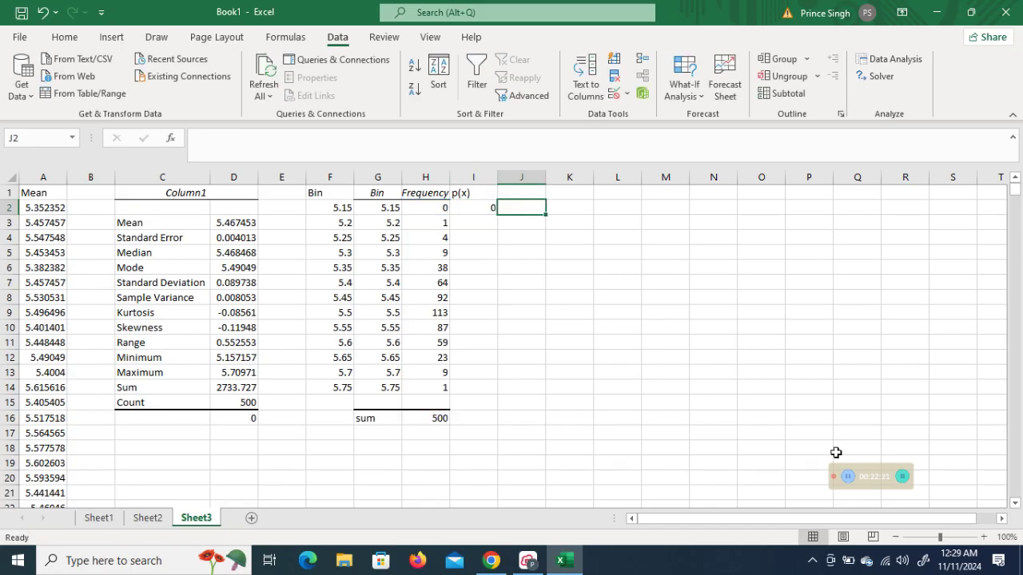
# Step: Fill the p(x) formula down from I2 to I14 and extend the sum formula from H16 into I16
pyautogui.click(484, 209)
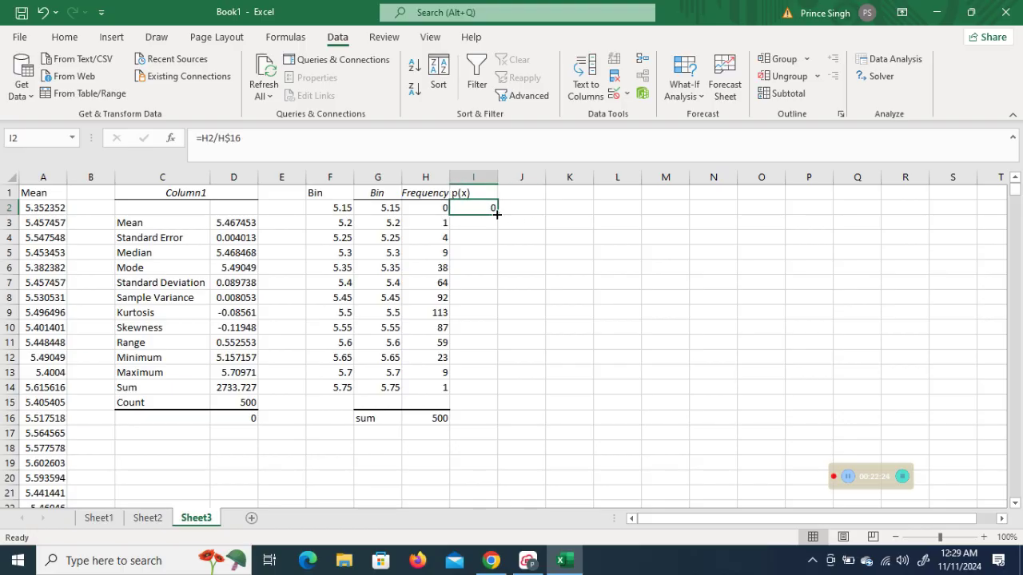
pyautogui.doubleClick(497, 214)
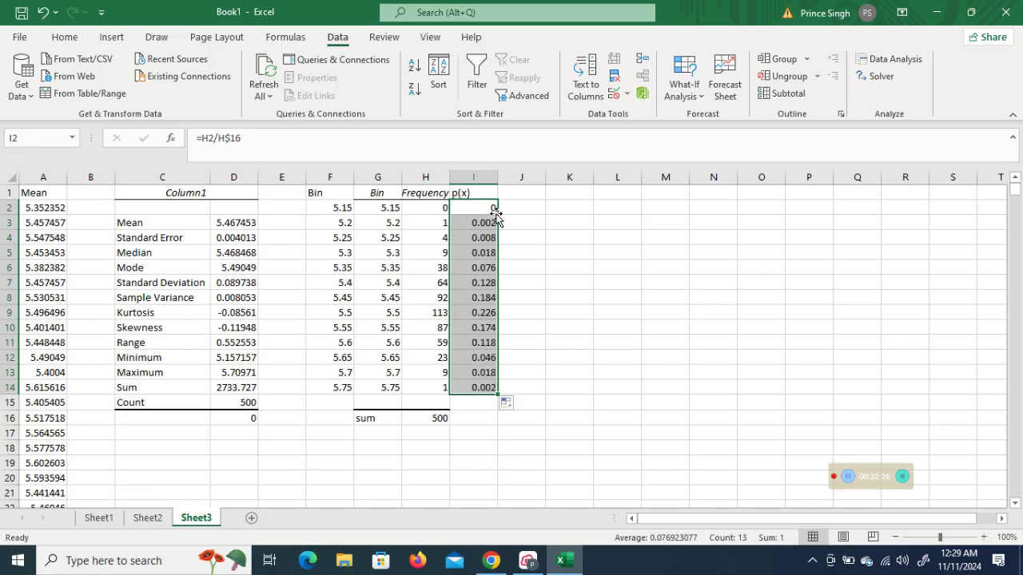
pyautogui.click(437, 416)
pyautogui.moveTo(449, 424); pyautogui.dragTo(483, 428)
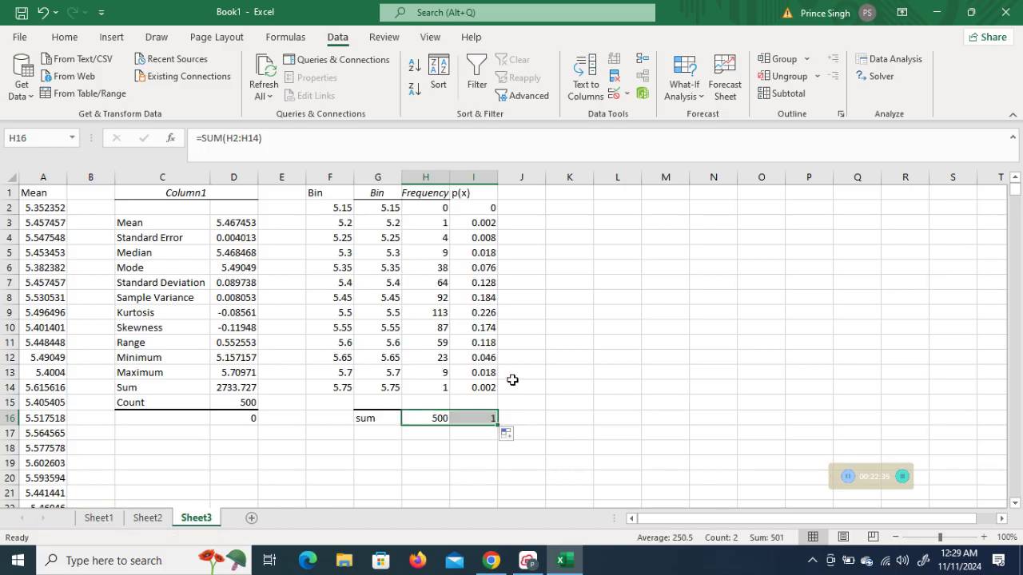
# Step: Add the column header f(x) in J1 and start a formula in J2
pyautogui.click(520, 195)
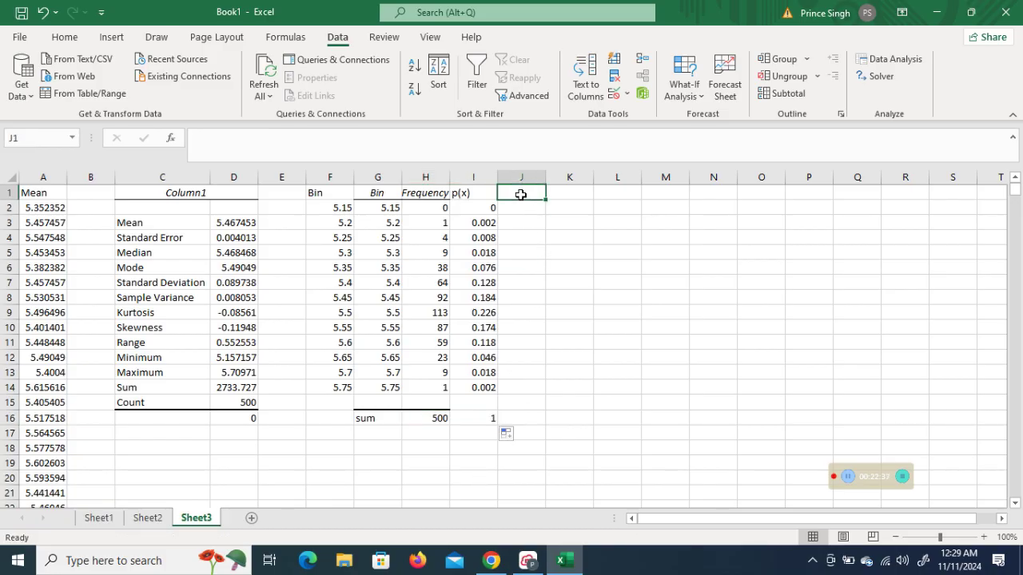
pyautogui.write('f')
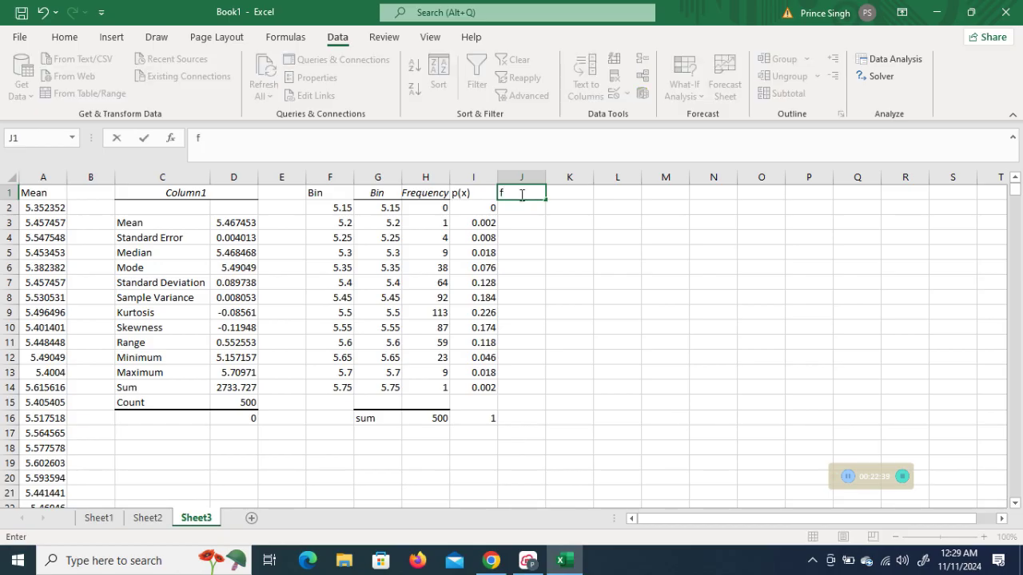
pyautogui.write('(x)')
pyautogui.click(518, 207)
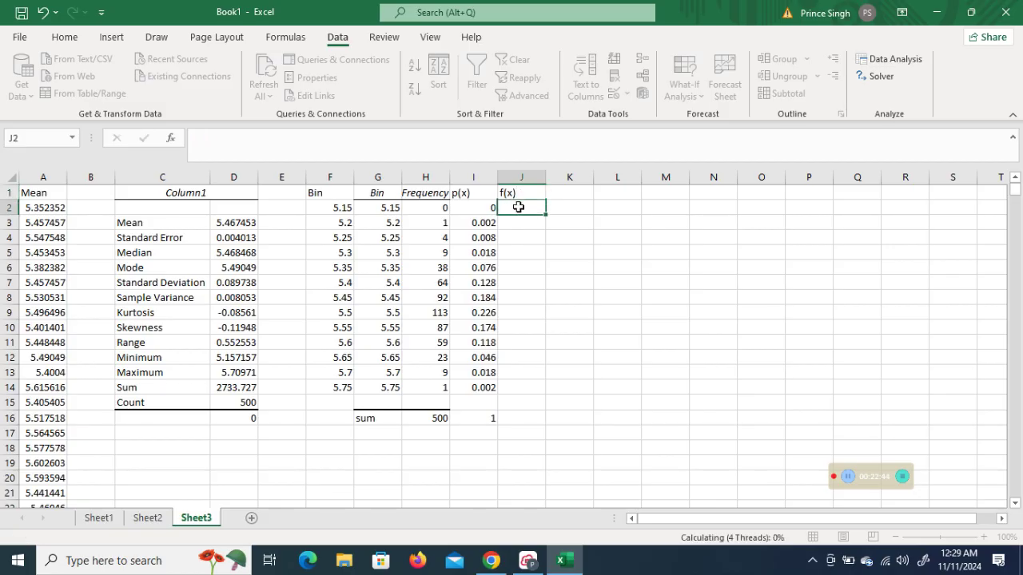
pyautogui.write('=')
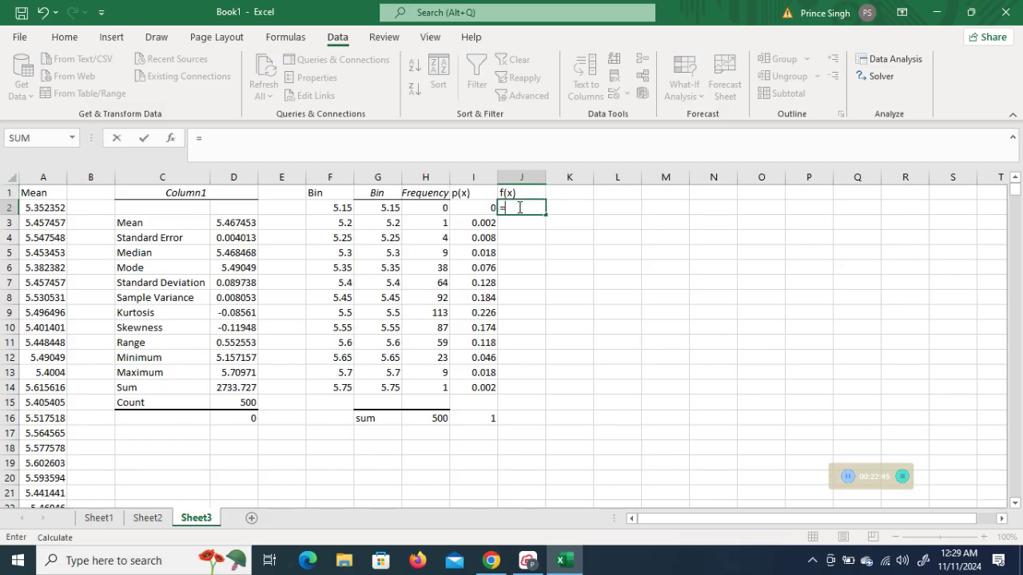
# Step: Switch to the whiteboard and write P(X=a) = P(a-δ<X<a+δ) in red below the list of sample means
pyautogui.click(524, 567)
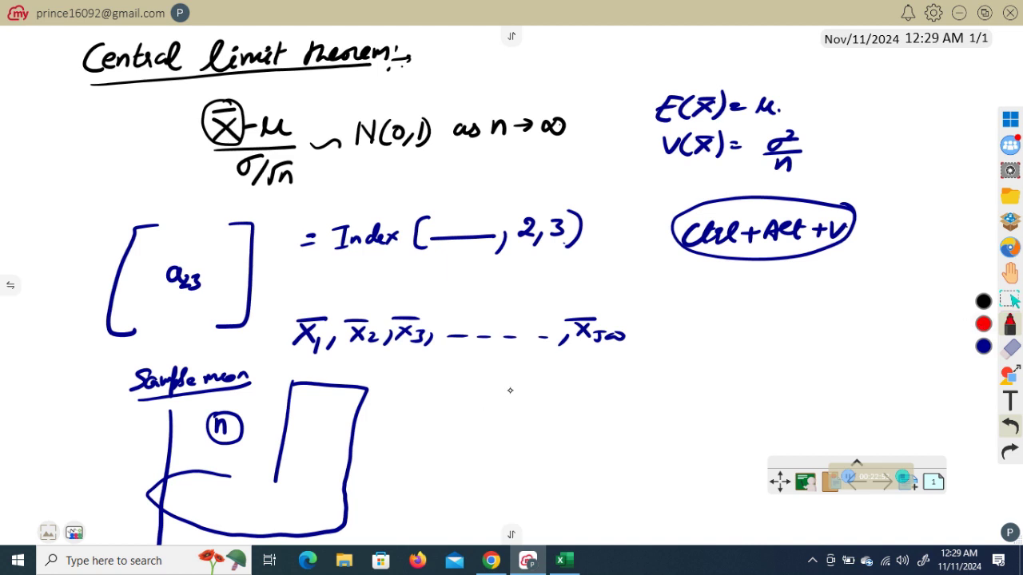
pyautogui.moveTo(505, 380)
pyautogui.mouseDown()
pyautogui.moveTo(522, 396)
pyautogui.moveTo(553, 382)
pyautogui.mouseUp()
pyautogui.moveTo(542, 388); pyautogui.dragTo(575, 398)
pyautogui.moveTo(589, 379); pyautogui.dragTo(604, 379)
pyautogui.moveTo(590, 385); pyautogui.dragTo(604, 385)
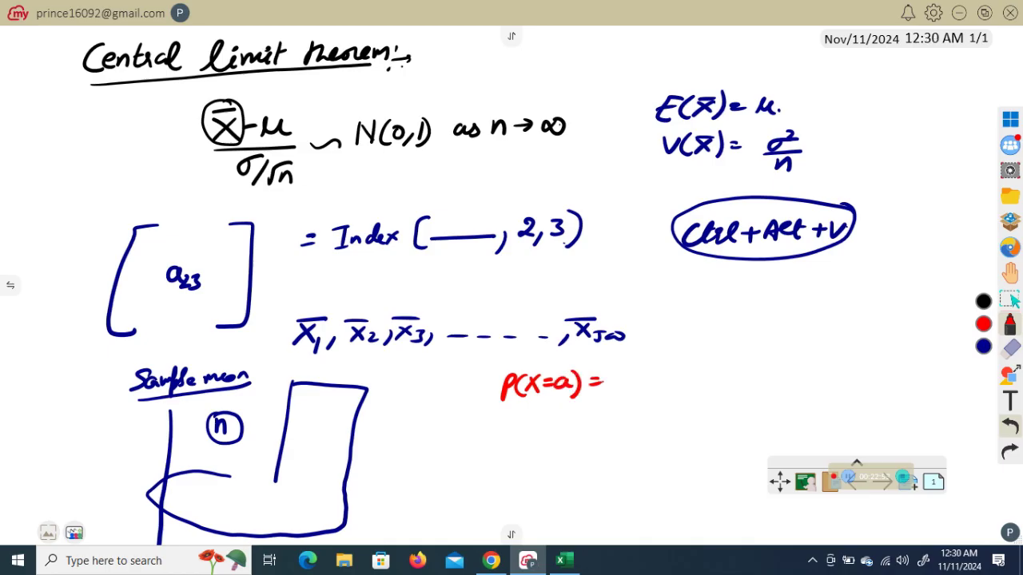
pyautogui.moveTo(625, 366)
pyautogui.mouseDown()
pyautogui.moveTo(623, 391)
pyautogui.moveTo(628, 377)
pyautogui.moveTo(647, 390)
pyautogui.moveTo(678, 374)
pyautogui.mouseUp()
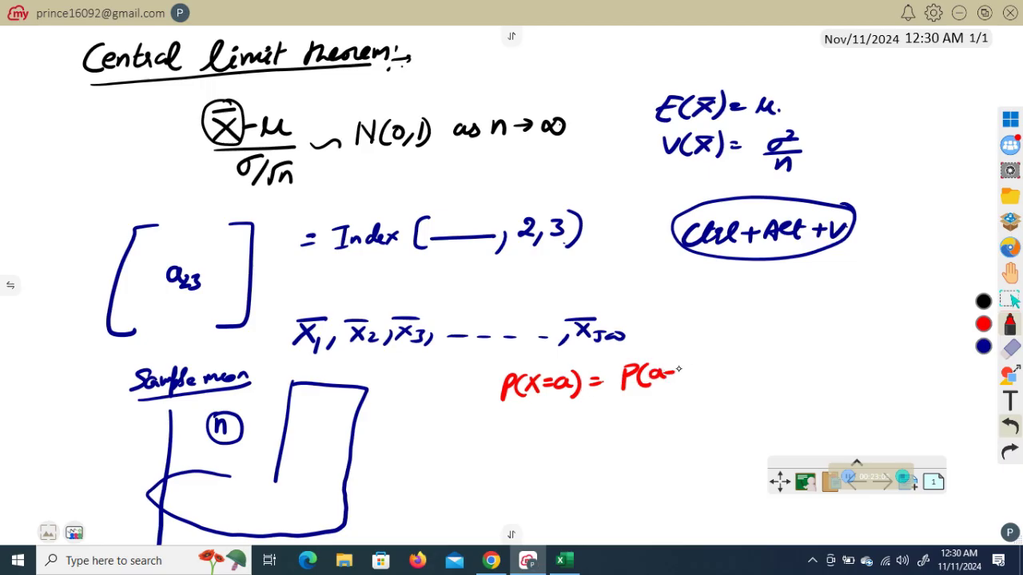
pyautogui.moveTo(683, 366)
pyautogui.mouseDown()
pyautogui.moveTo(680, 382)
pyautogui.moveTo(724, 379)
pyautogui.mouseUp()
pyautogui.moveTo(725, 361)
pyautogui.mouseDown()
pyautogui.moveTo(710, 379)
pyautogui.moveTo(746, 371)
pyautogui.mouseUp()
pyautogui.moveTo(759, 363)
pyautogui.mouseDown()
pyautogui.moveTo(751, 369)
pyautogui.moveTo(776, 364)
pyautogui.moveTo(768, 370)
pyautogui.mouseUp()
pyautogui.moveTo(790, 355)
pyautogui.mouseDown()
pyautogui.moveTo(780, 373)
pyautogui.moveTo(793, 374)
pyautogui.mouseUp()
# Step: Write δ = width/2 = 0.05/2 = 0.025 in red above the probability equation, checking the bin width in the workbook
pyautogui.moveTo(740, 299)
pyautogui.mouseDown()
pyautogui.moveTo(731, 311)
pyautogui.moveTo(761, 304)
pyautogui.mouseUp()
pyautogui.moveTo(749, 312)
pyautogui.mouseDown()
pyautogui.moveTo(796, 296)
pyautogui.moveTo(794, 306)
pyautogui.moveTo(811, 288)
pyautogui.moveTo(839, 298)
pyautogui.mouseUp()
pyautogui.moveTo(777, 312)
pyautogui.mouseDown()
pyautogui.moveTo(836, 302)
pyautogui.moveTo(816, 320)
pyautogui.mouseUp()
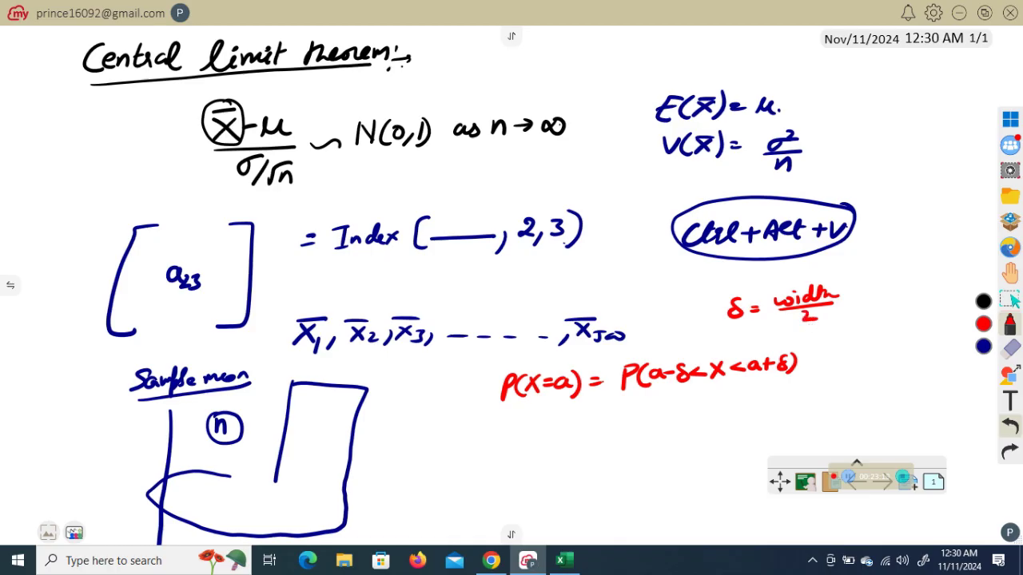
pyautogui.click(561, 560)
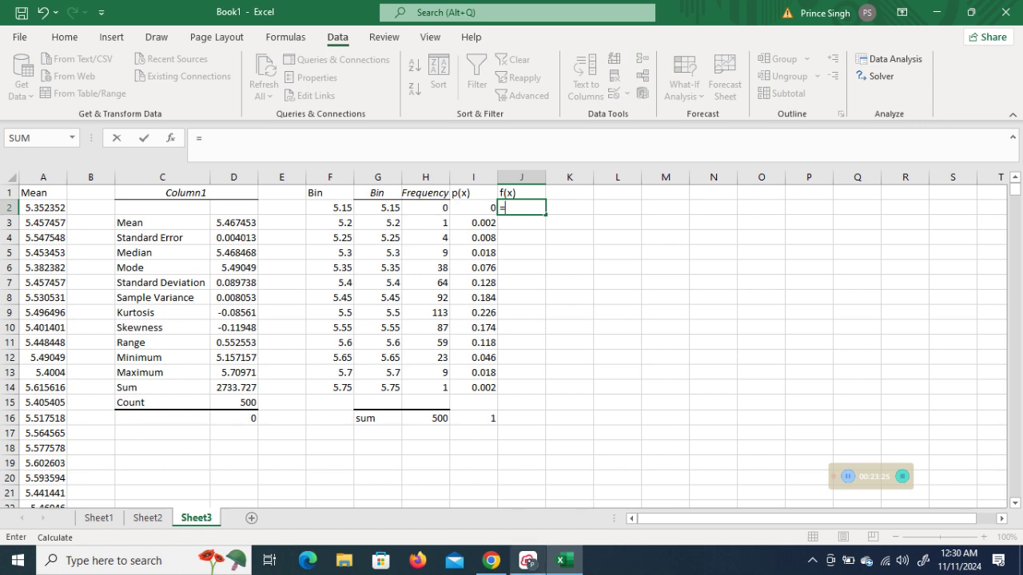
pyautogui.click(527, 560)
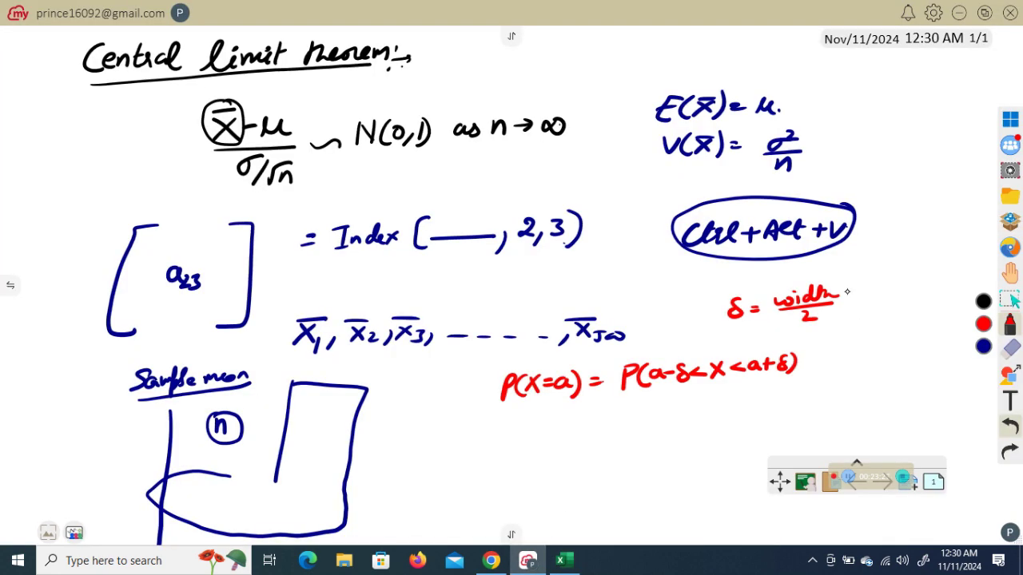
pyautogui.moveTo(842, 289); pyautogui.dragTo(853, 288)
pyautogui.moveTo(844, 293)
pyautogui.mouseDown()
pyautogui.moveTo(908, 269)
pyautogui.moveTo(873, 318)
pyautogui.mouseUp()
pyautogui.click(874, 283)
pyautogui.moveTo(866, 322); pyautogui.dragTo(873, 321)
pyautogui.moveTo(885, 316)
pyautogui.mouseDown()
pyautogui.moveTo(923, 314)
pyautogui.moveTo(936, 299)
pyautogui.mouseUp()
pyautogui.click(901, 317)
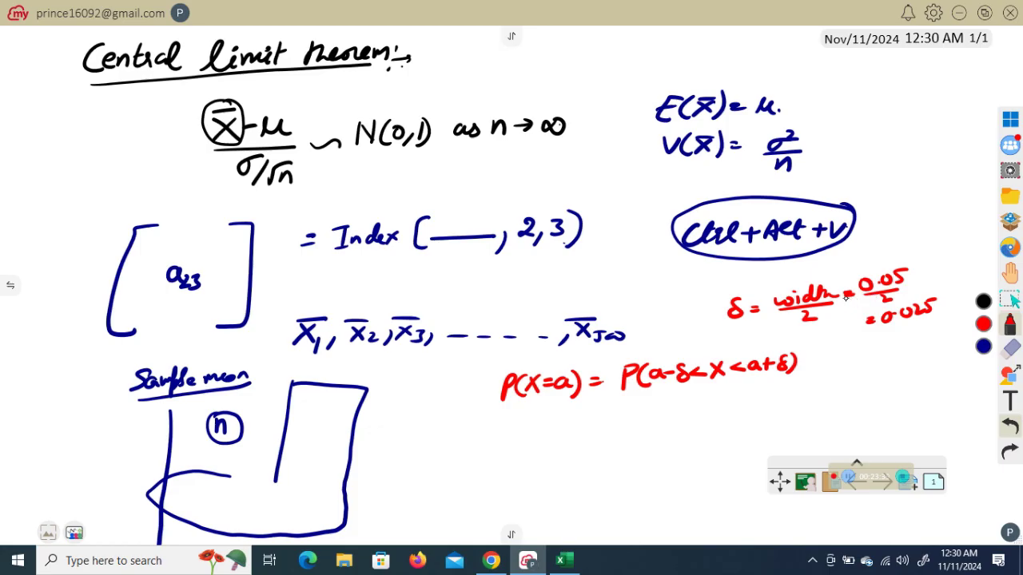
# Step: Write the expansion = P(X<a+δ) - P(X<a-δ) in red under the probability equation
pyautogui.moveTo(603, 409); pyautogui.dragTo(615, 409)
pyautogui.moveTo(602, 415)
pyautogui.mouseDown()
pyautogui.moveTo(639, 425)
pyautogui.moveTo(648, 404)
pyautogui.moveTo(653, 420)
pyautogui.moveTo(734, 397)
pyautogui.moveTo(729, 406)
pyautogui.mouseUp()
pyautogui.moveTo(745, 389)
pyautogui.mouseDown()
pyautogui.moveTo(737, 404)
pyautogui.moveTo(743, 394)
pyautogui.moveTo(755, 409)
pyautogui.moveTo(775, 392)
pyautogui.moveTo(788, 404)
pyautogui.mouseUp()
pyautogui.moveTo(786, 385)
pyautogui.mouseDown()
pyautogui.moveTo(817, 398)
pyautogui.moveTo(806, 400)
pyautogui.moveTo(868, 376)
pyautogui.moveTo(875, 395)
pyautogui.mouseUp()
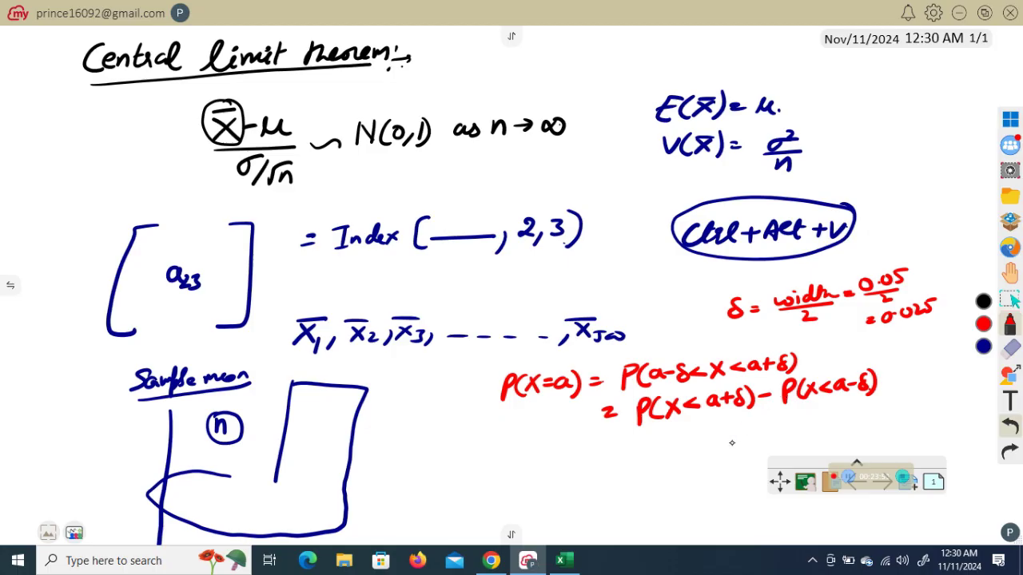
# Step: Switch back to Excel and build the formula =NORM.DIST(G2+0.025,D3,D7,TRUE) in J2
pyautogui.click(562, 562)
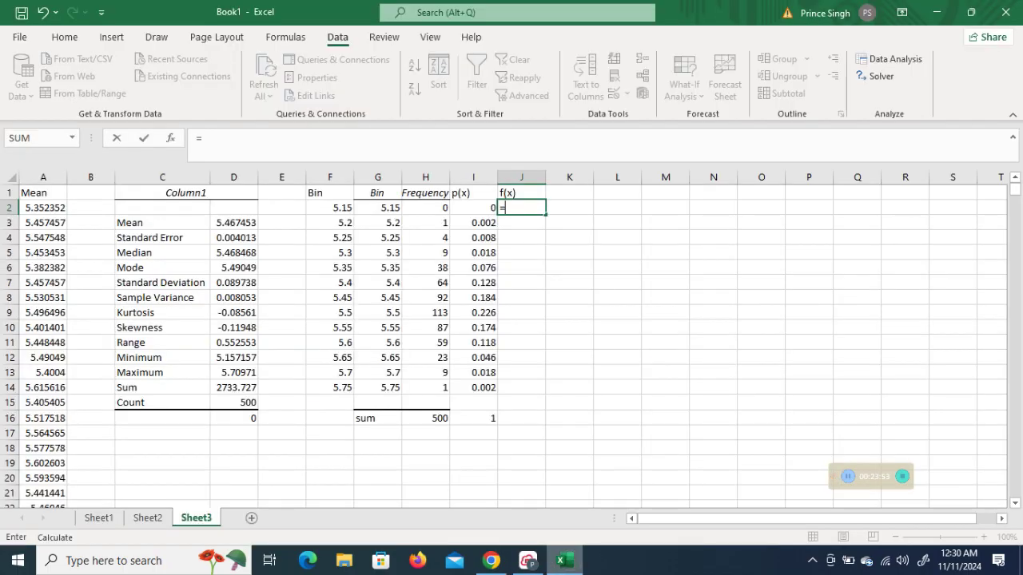
pyautogui.write('norm')
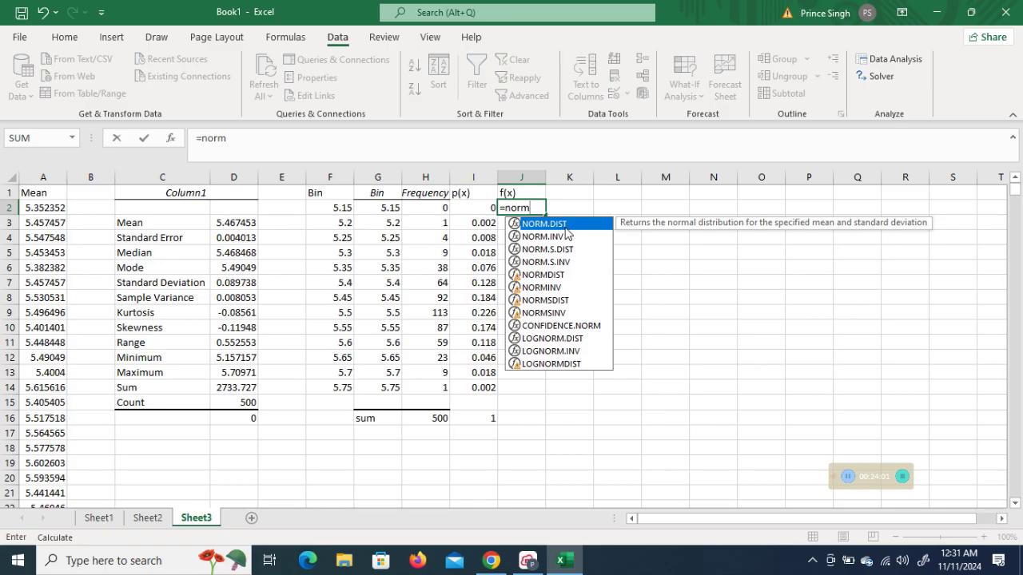
pyautogui.doubleClick(563, 223)
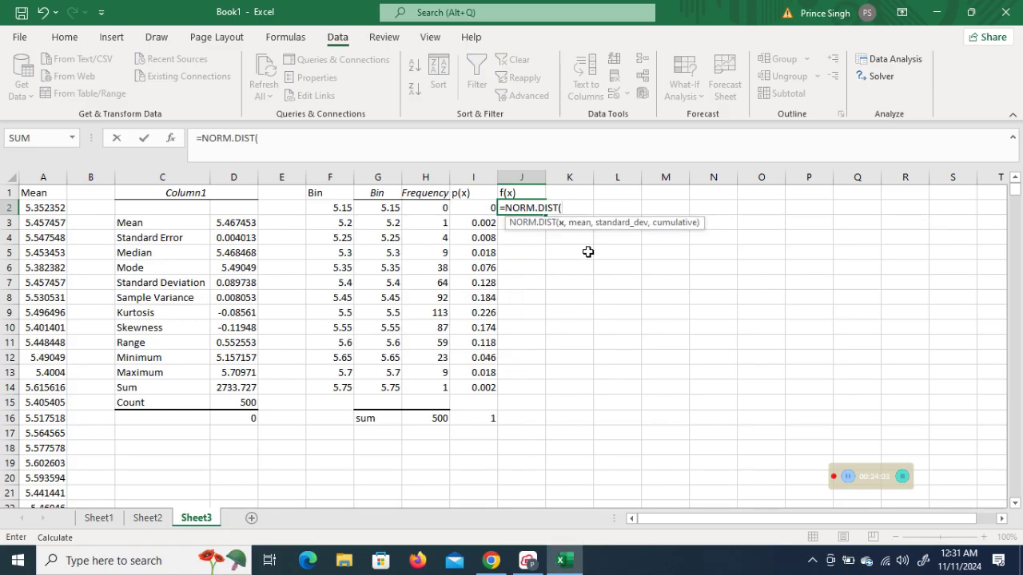
pyautogui.click(392, 210)
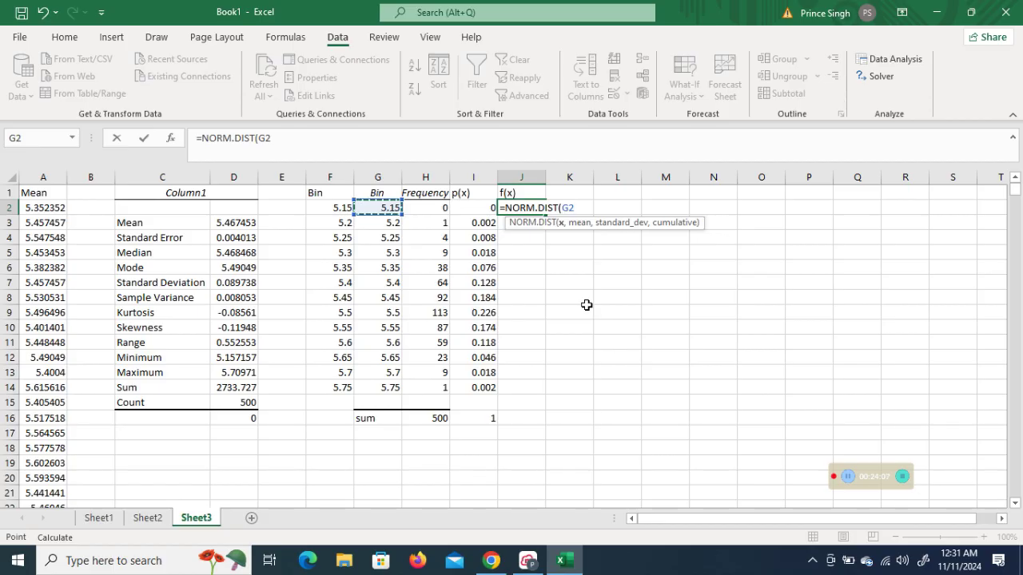
pyautogui.write('+0.025')
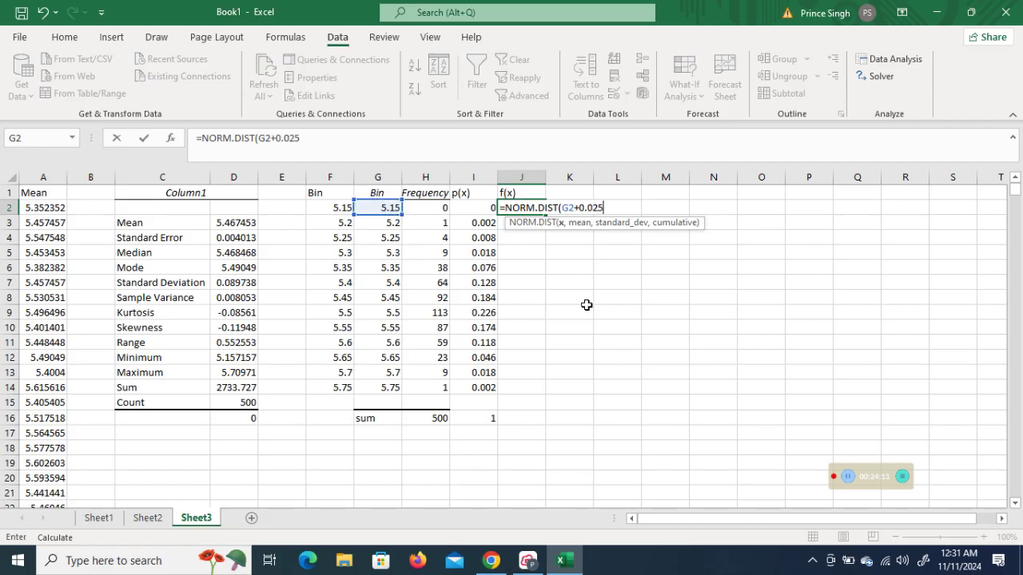
pyautogui.write(',')
pyautogui.click(223, 222)
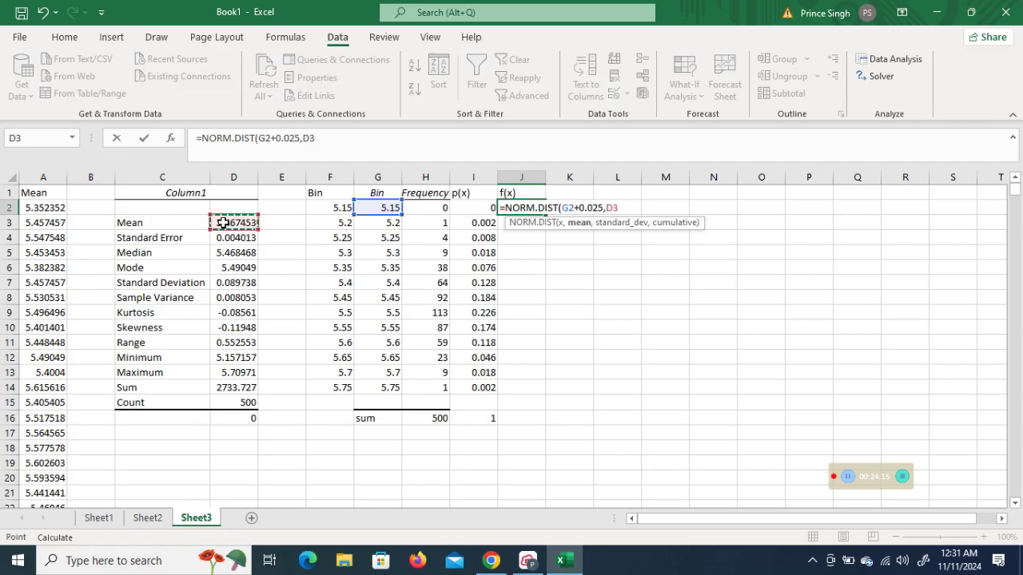
pyautogui.write(',')
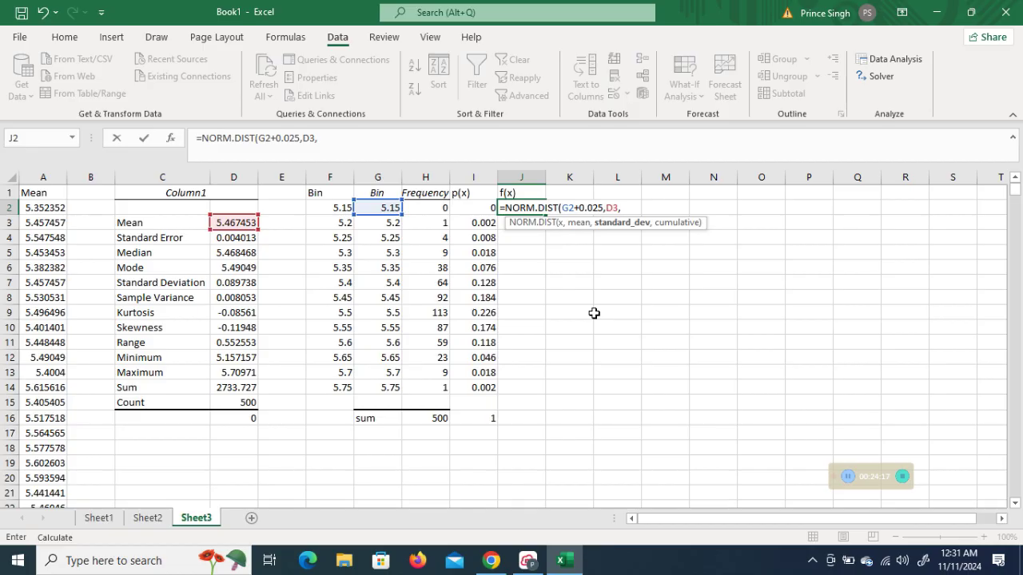
pyautogui.click(230, 282)
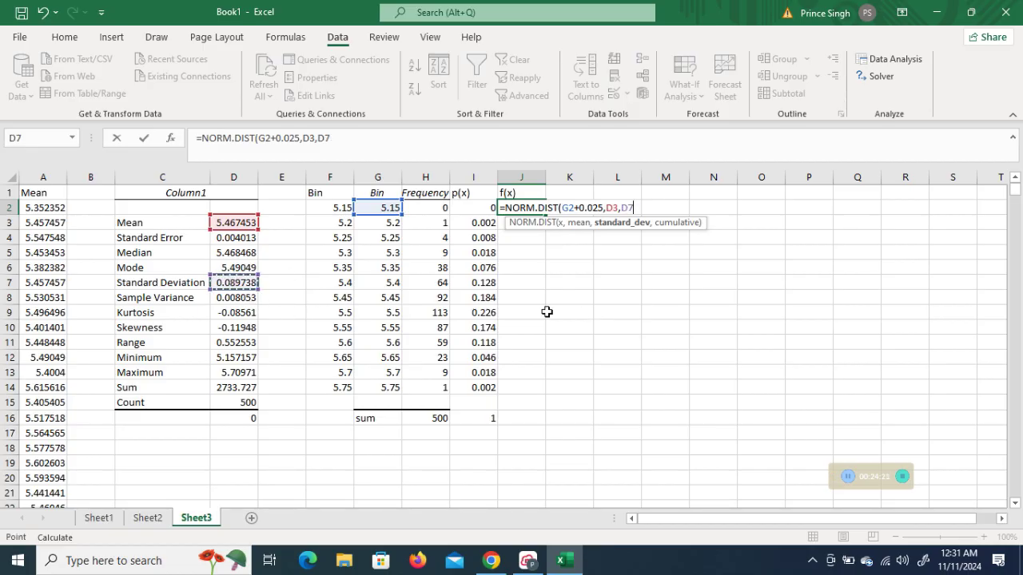
pyautogui.write(',')
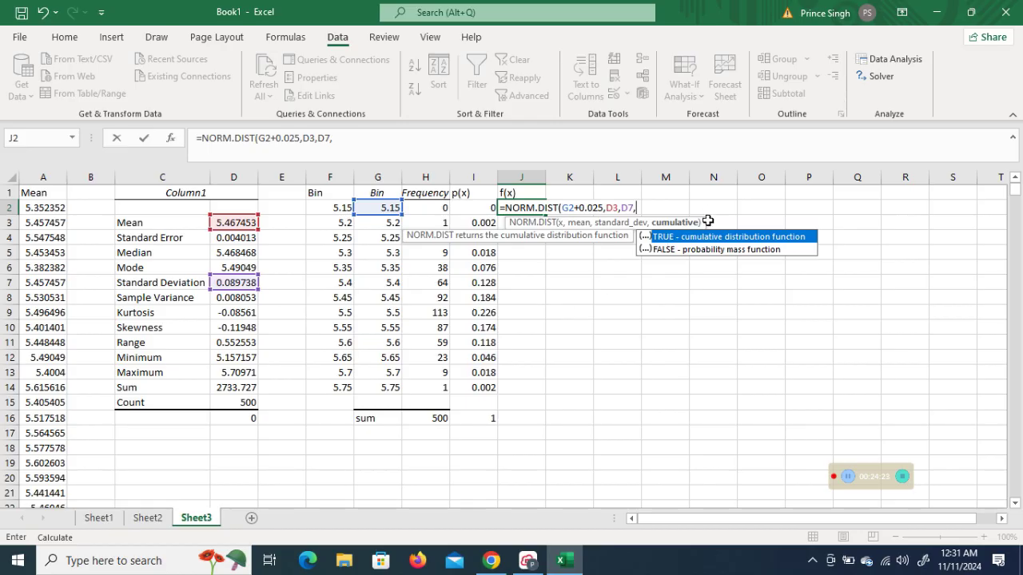
pyautogui.doubleClick(698, 243)
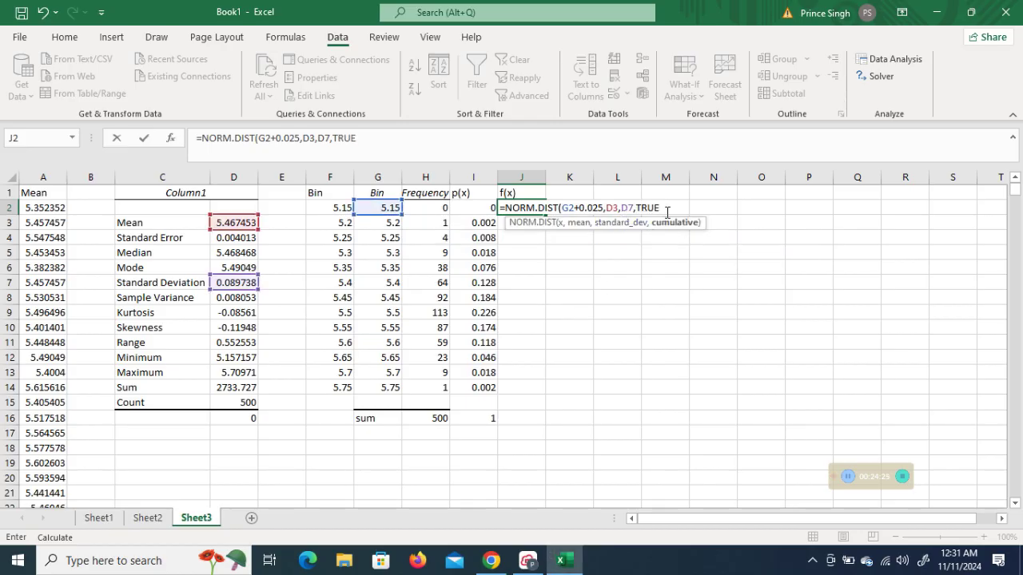
pyautogui.write(')')
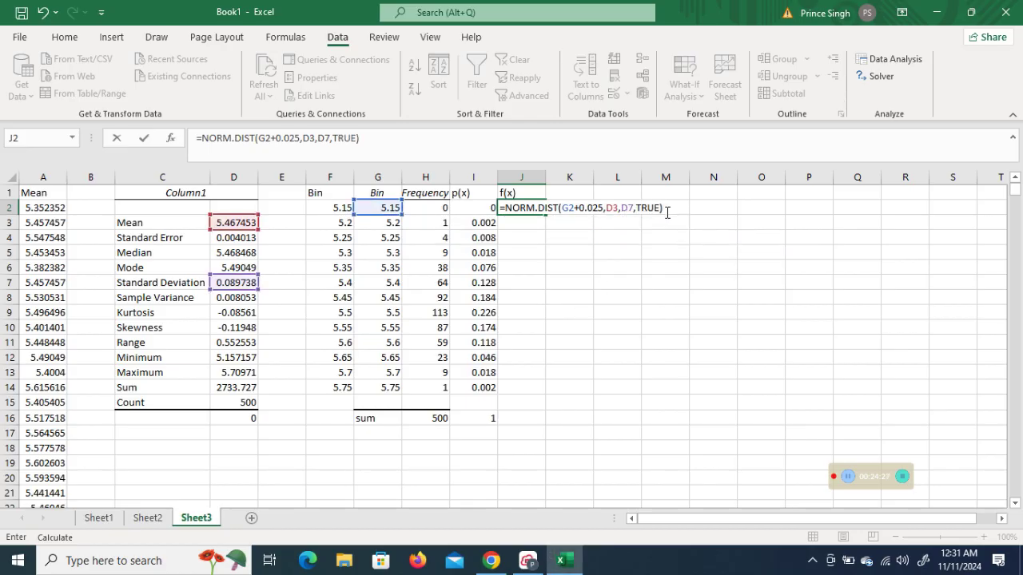
# Step: Lock the row references to the mean and standard deviation in the J2 formula as D$3 and D$7
pyautogui.click(613, 208)
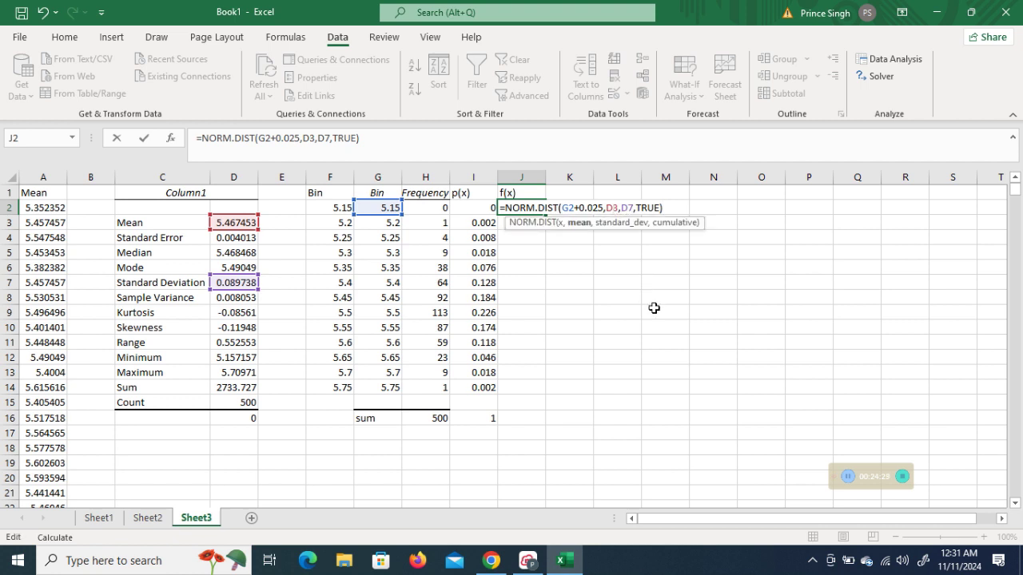
pyautogui.write('$')
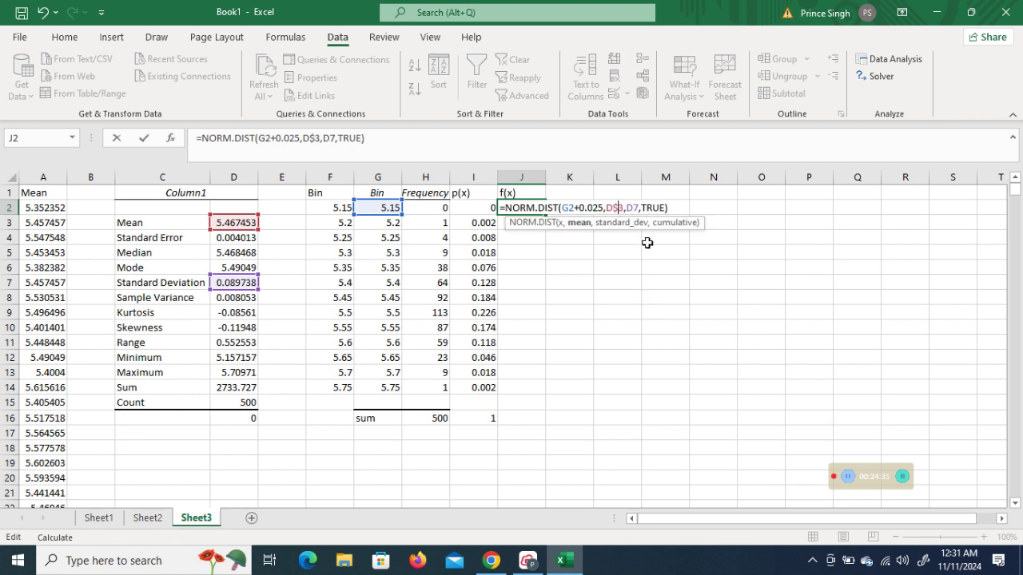
pyautogui.click(633, 207)
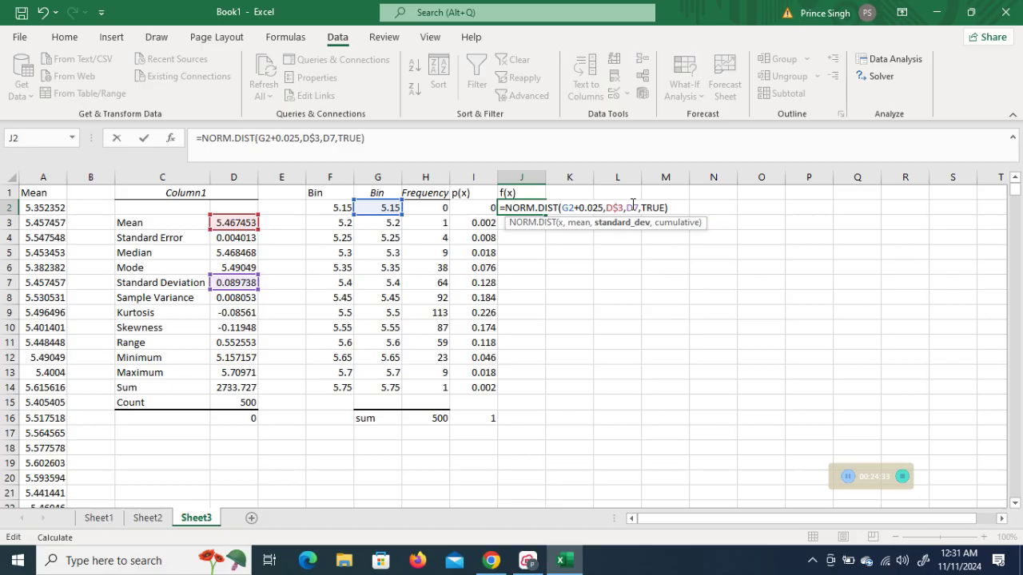
pyautogui.write('$')
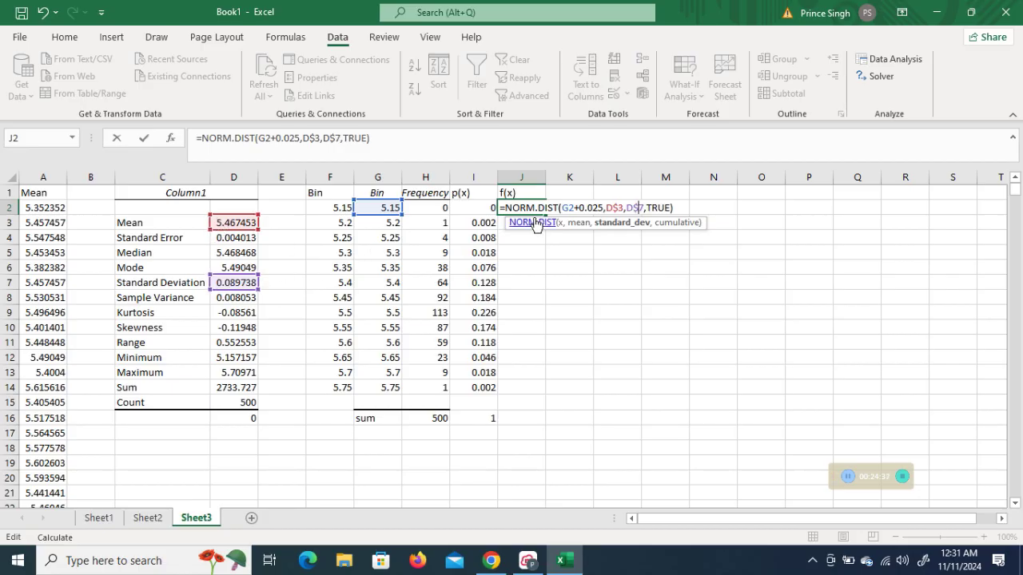
# Step: Extend the J2 formula by subtracting a copy of its NORM.DIST term with G2-0.025 as the x value
pyautogui.click(676, 207)
pyautogui.moveTo(676, 207); pyautogui.dragTo(505, 207)
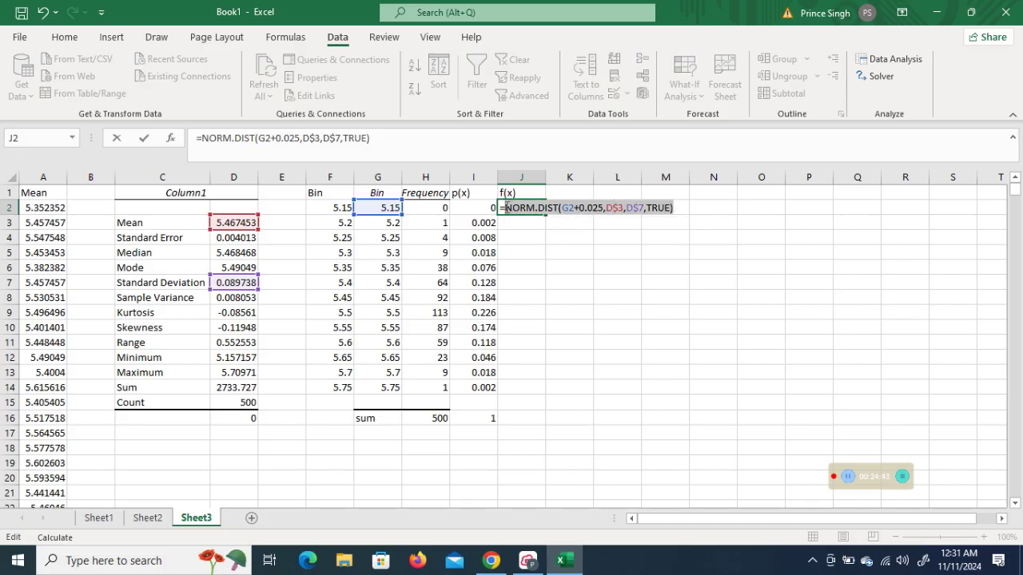
pyautogui.click(377, 139)
pyautogui.write('-')
pyautogui.hotkey('ctrl', 'v')
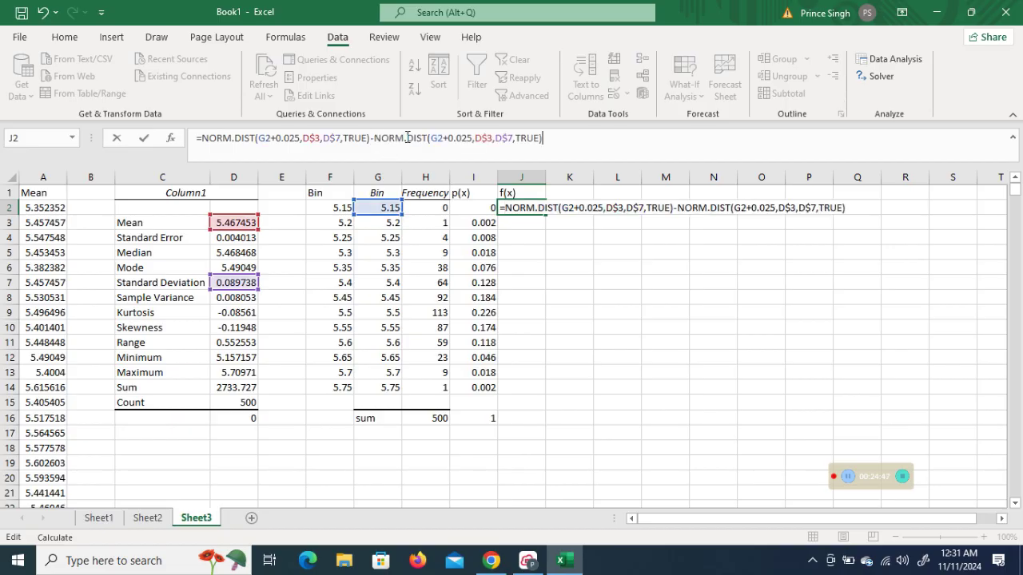
pyautogui.click(448, 139)
pyautogui.press('BackSpace')
pyautogui.write('-')
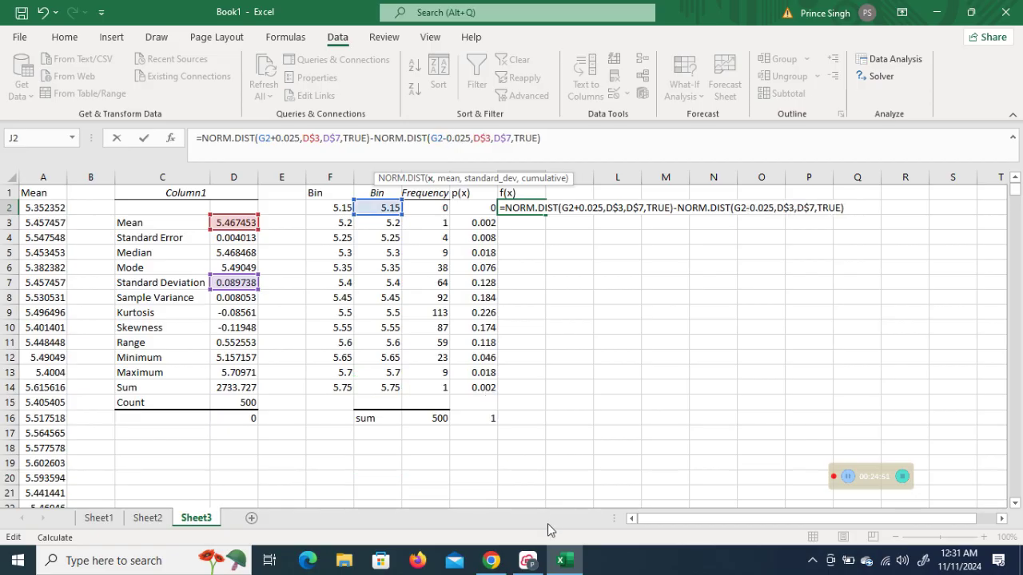
# Step: Check the J2 formula against the probability expansion on the whiteboard and enter it in Excel
pyautogui.click(529, 560)
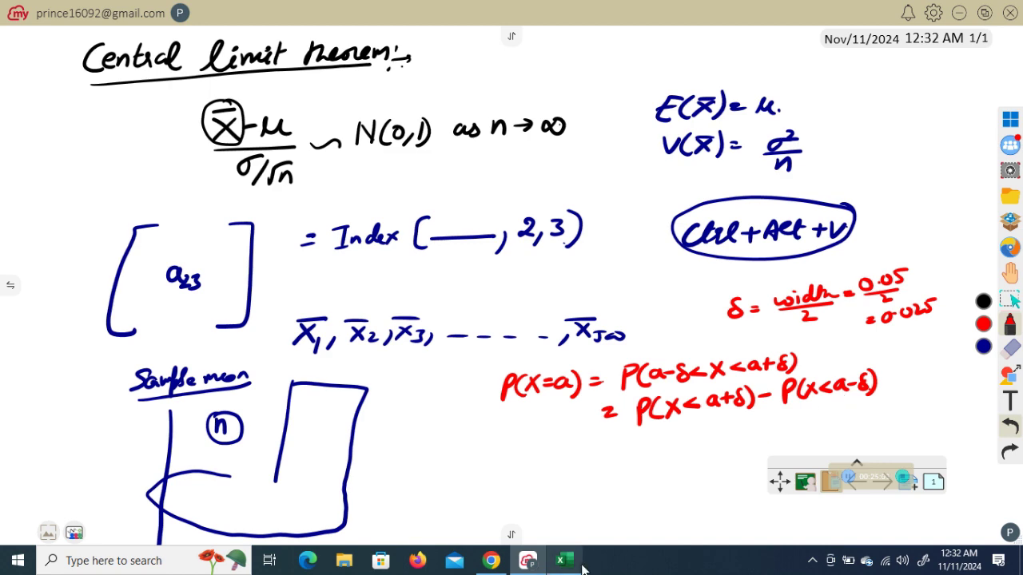
pyautogui.moveTo(575, 567)
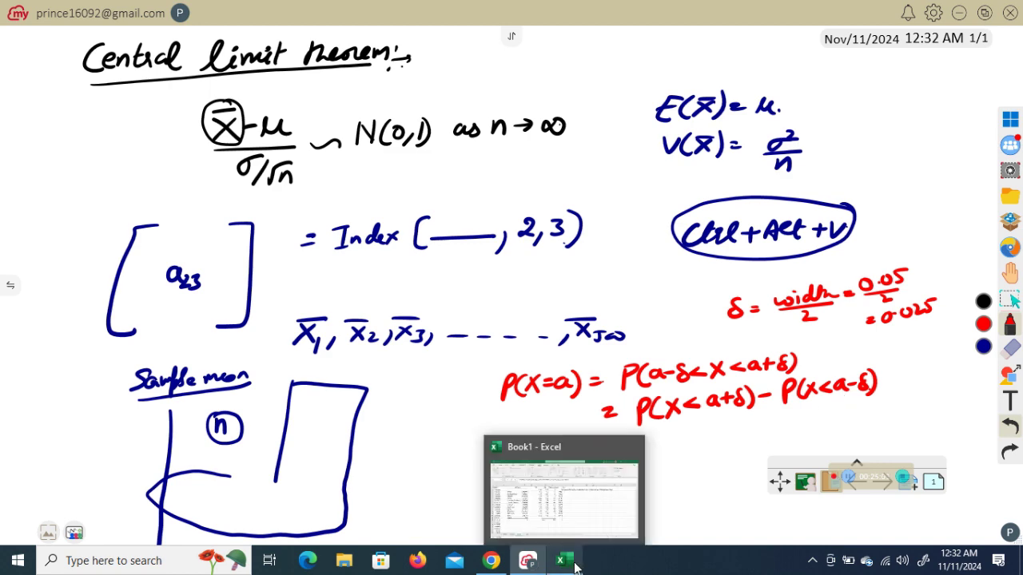
pyautogui.click(575, 565)
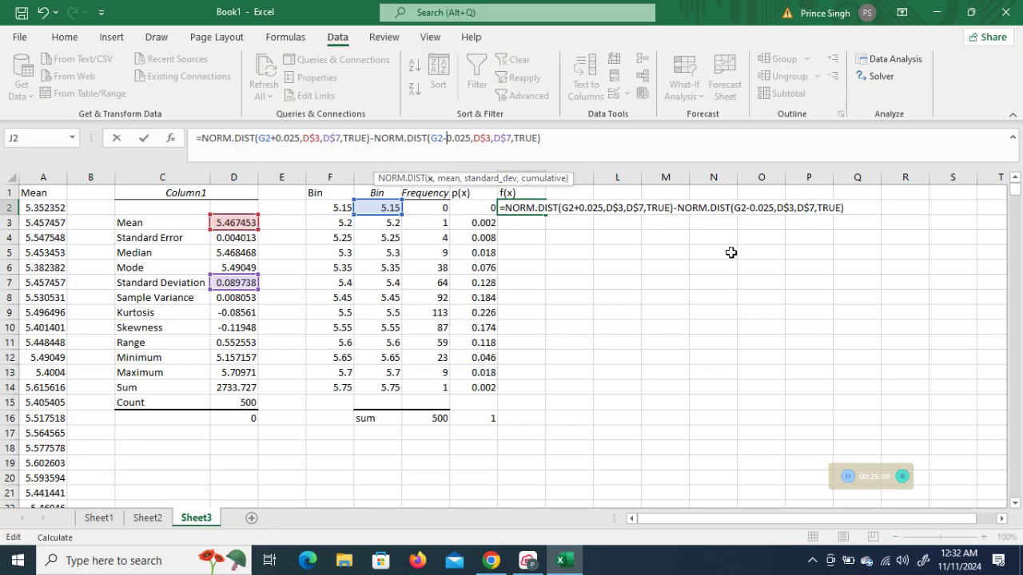
pyautogui.click(543, 134)
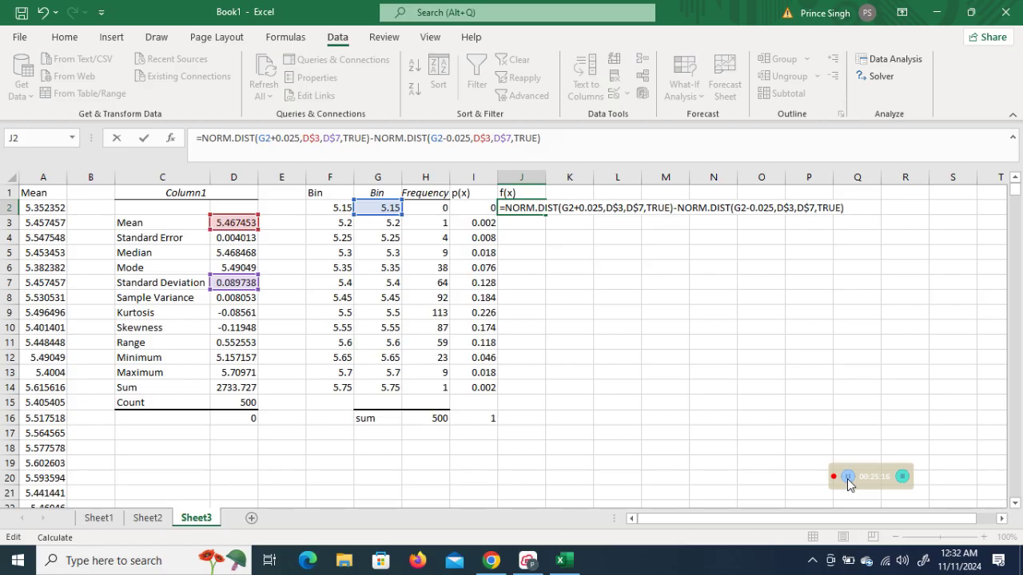
pyautogui.press('Tab')
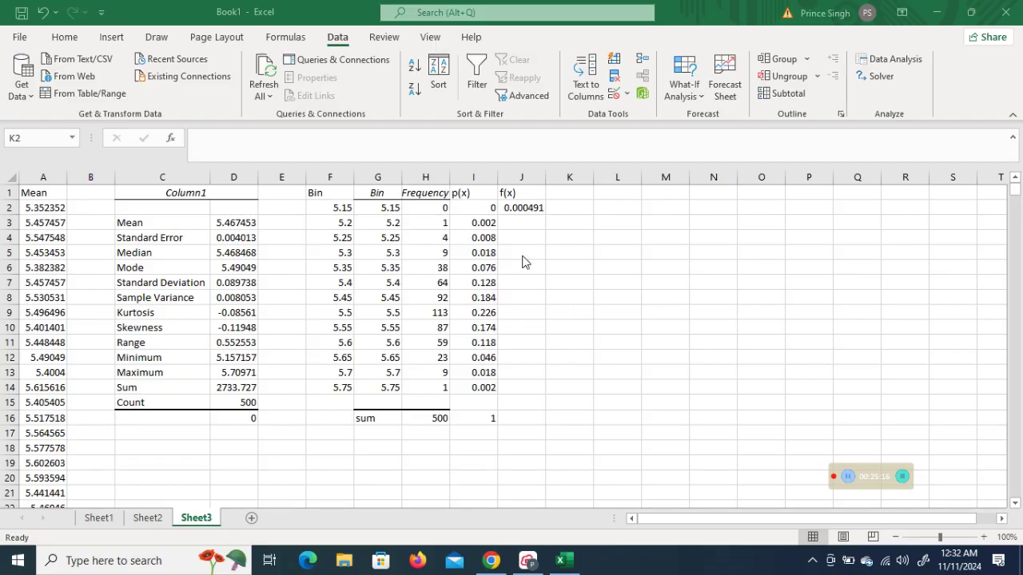
# Step: Fill the f(x) formula from J2 down to J14 and extend the sum formula from I16 to J16
pyautogui.click(538, 209)
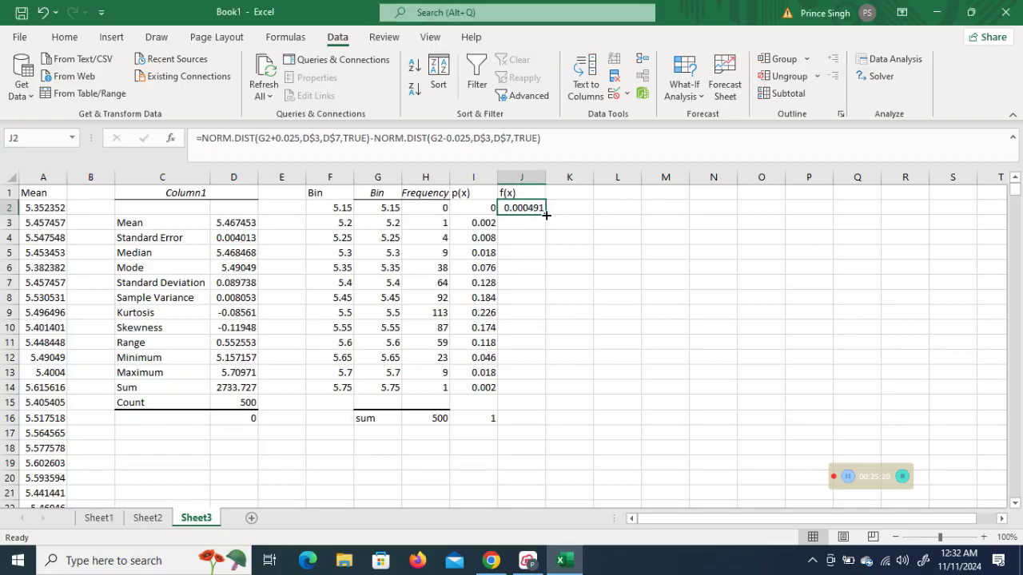
pyautogui.doubleClick(545, 214)
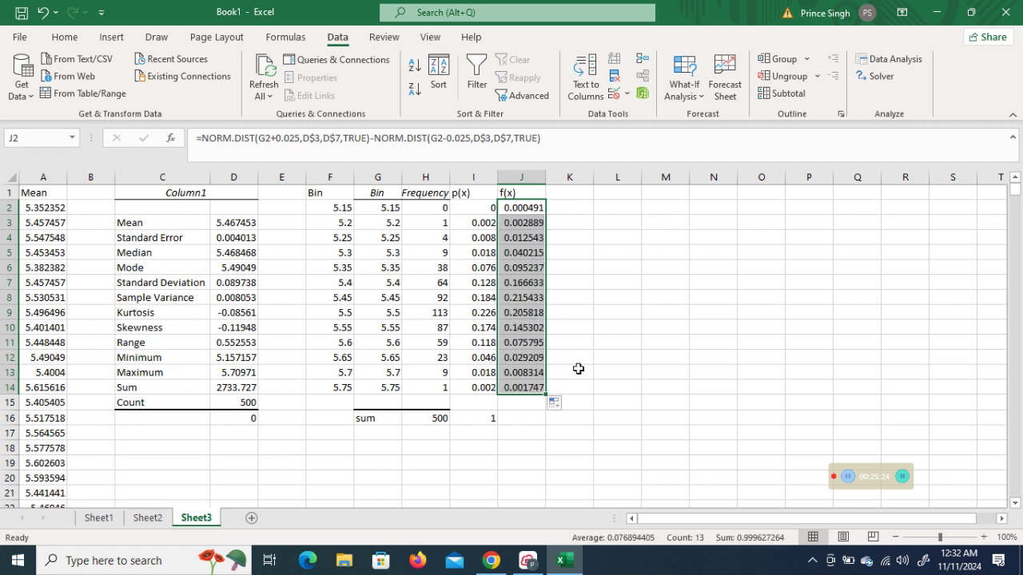
pyautogui.click(481, 418)
pyautogui.moveTo(497, 425); pyautogui.dragTo(534, 429)
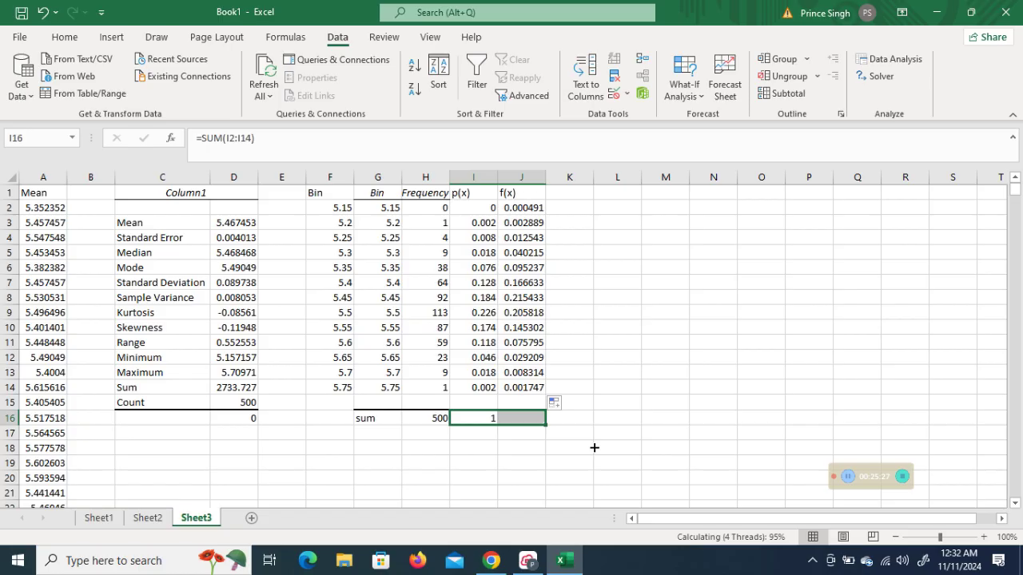
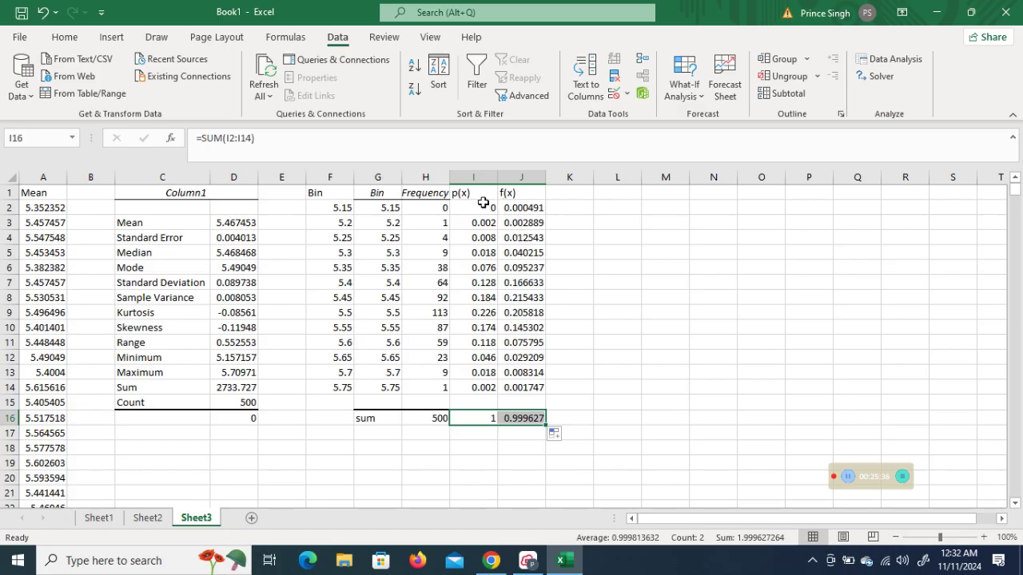
# Step: Insert the recommended line chart comparing the p(x) and f(x) columns in I1:J14
pyautogui.moveTo(465, 194); pyautogui.dragTo(543, 392)
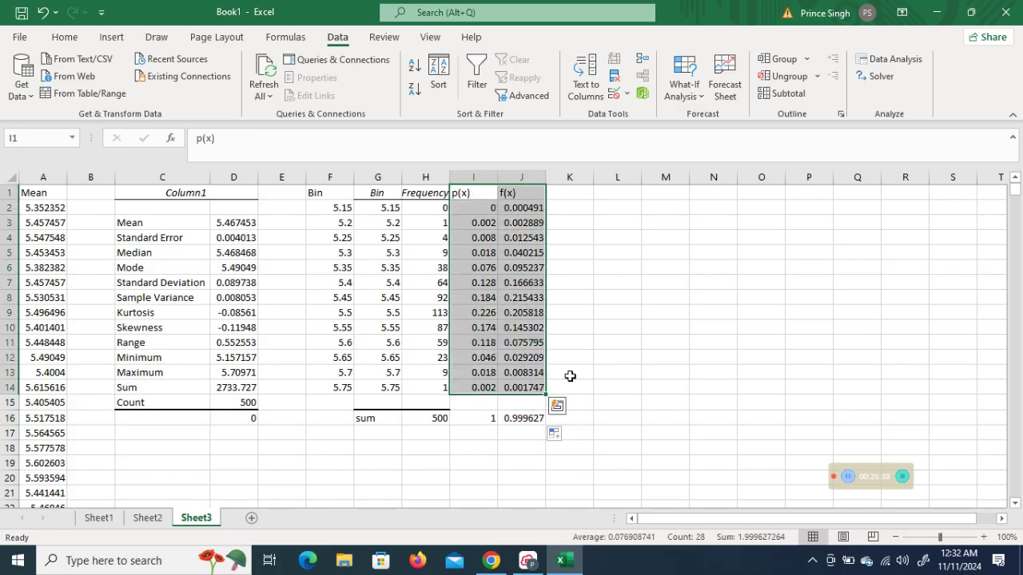
pyautogui.click(118, 39)
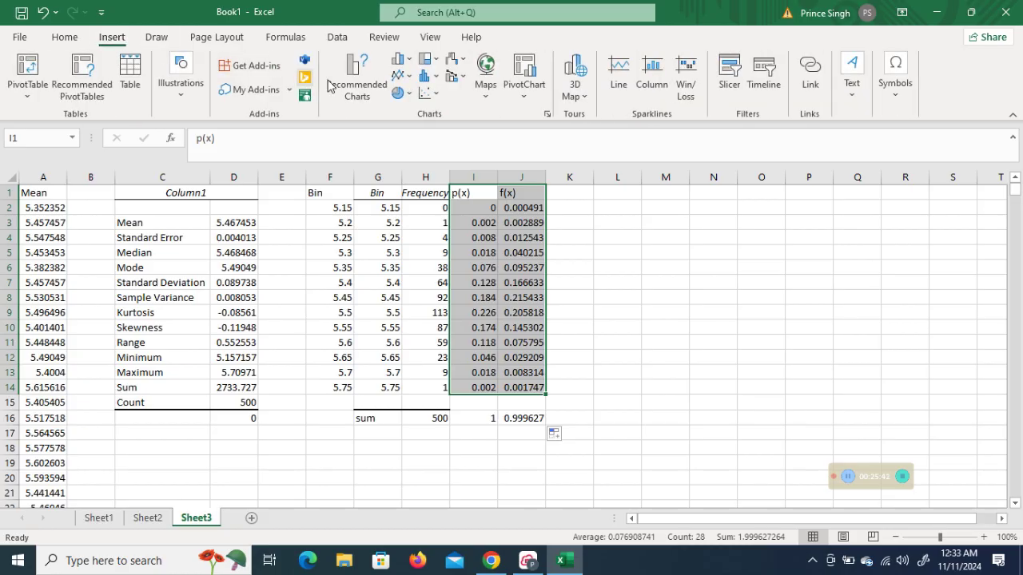
pyautogui.click(379, 100)
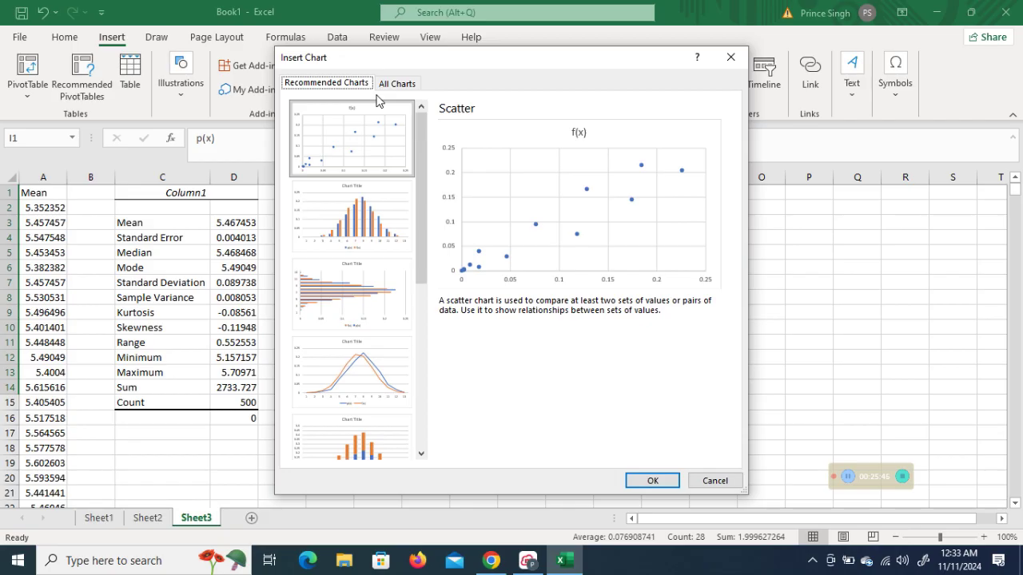
pyautogui.click(730, 57)
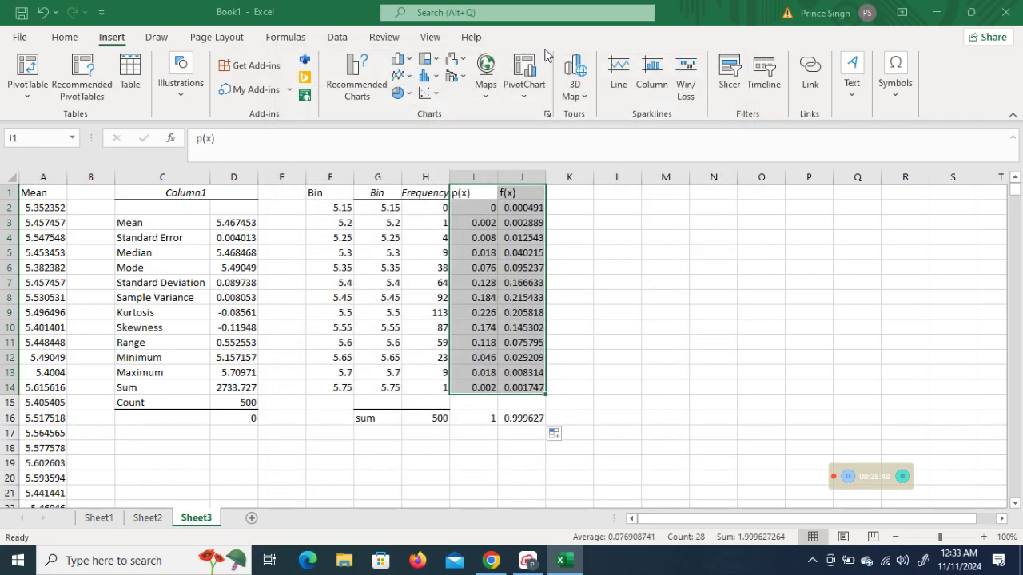
pyautogui.click(355, 94)
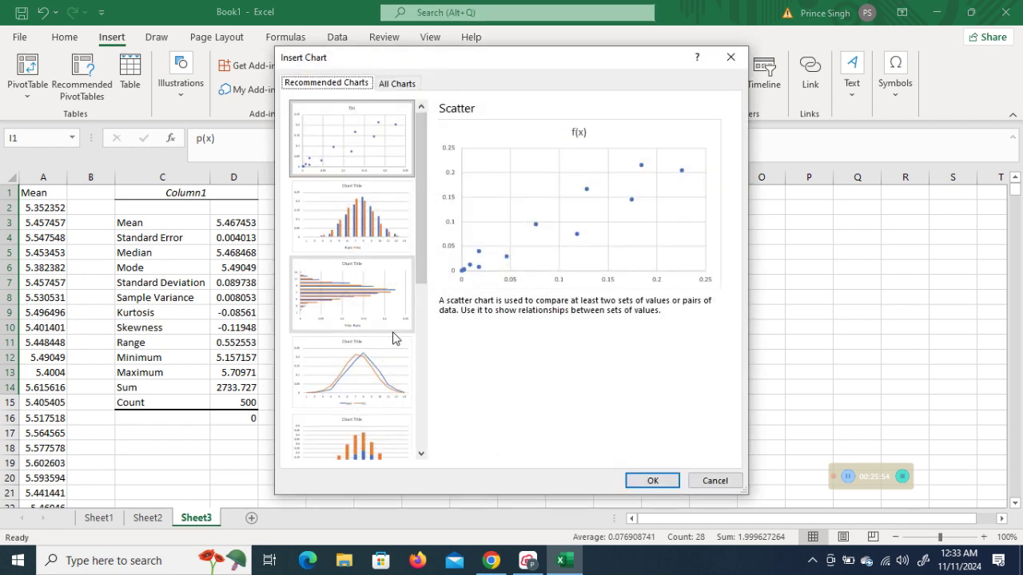
pyautogui.click(370, 369)
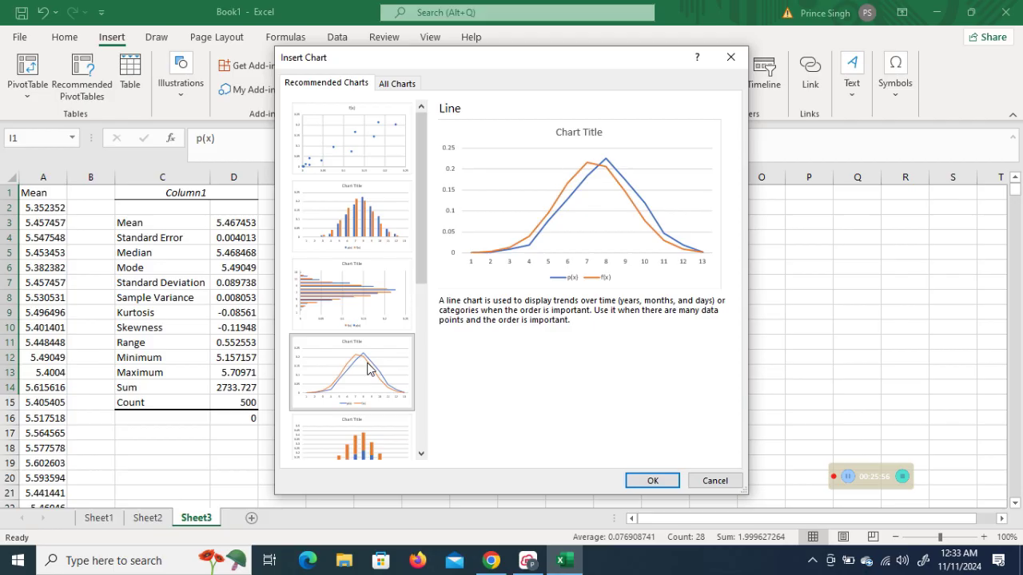
pyautogui.click(661, 481)
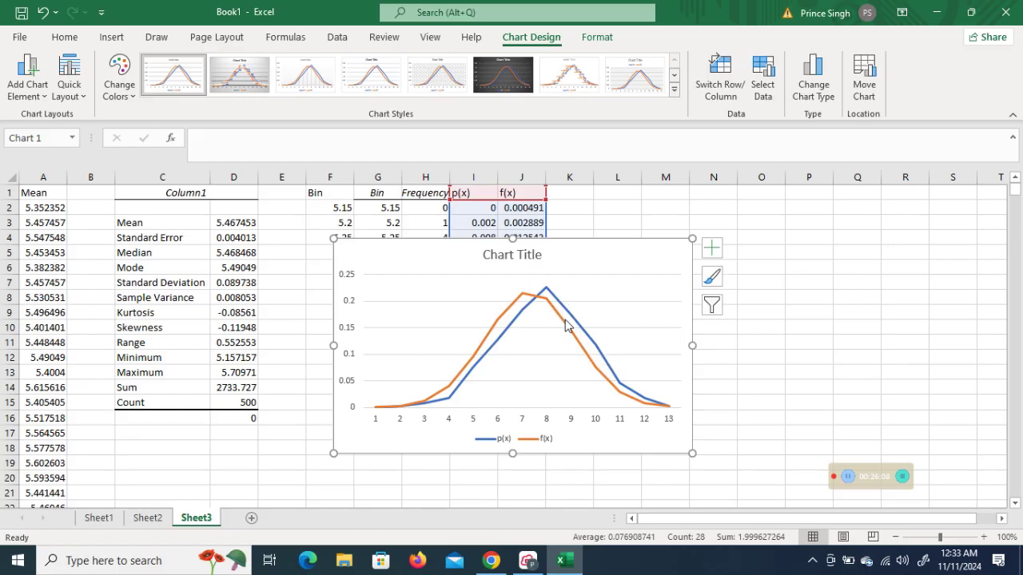
pyautogui.moveTo(565, 323)
# Step: Copy the population values in A1:A1500 on Sheet1 and return to Sheet3
pyautogui.click(100, 518)
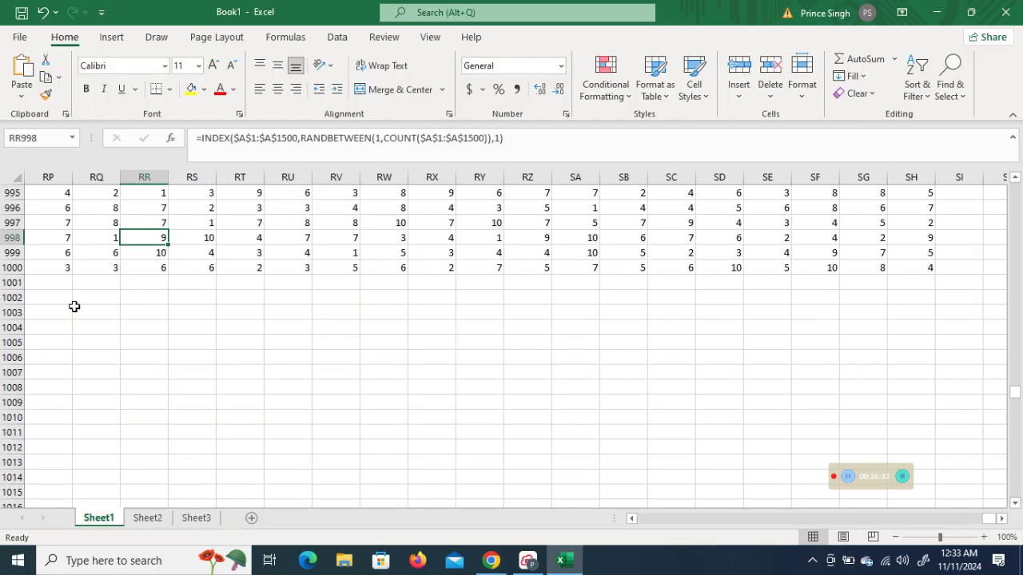
pyautogui.moveTo(993, 519); pyautogui.dragTo(639, 520)
pyautogui.moveTo(1015, 393); pyautogui.dragTo(1017, 189)
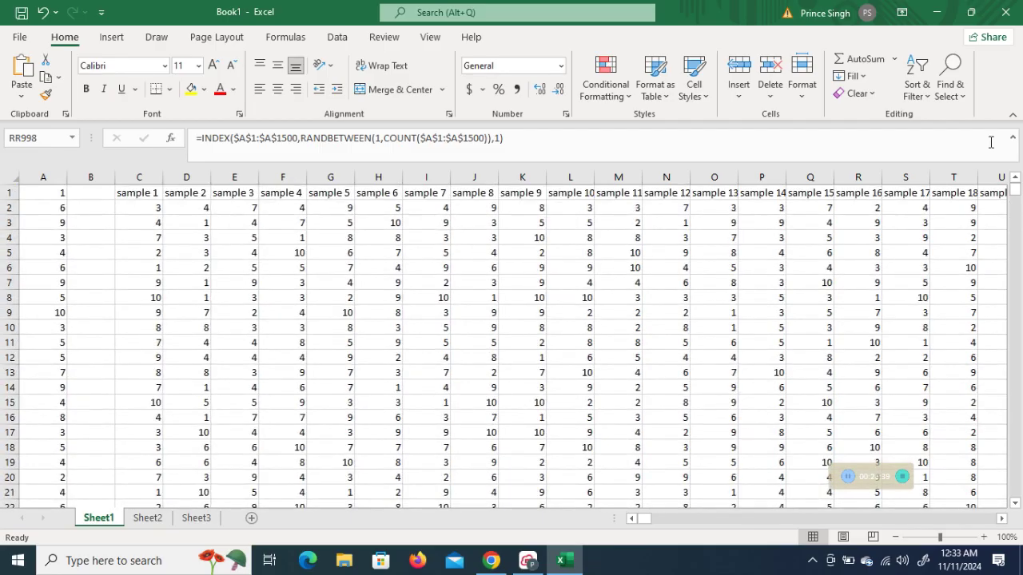
pyautogui.click(43, 192)
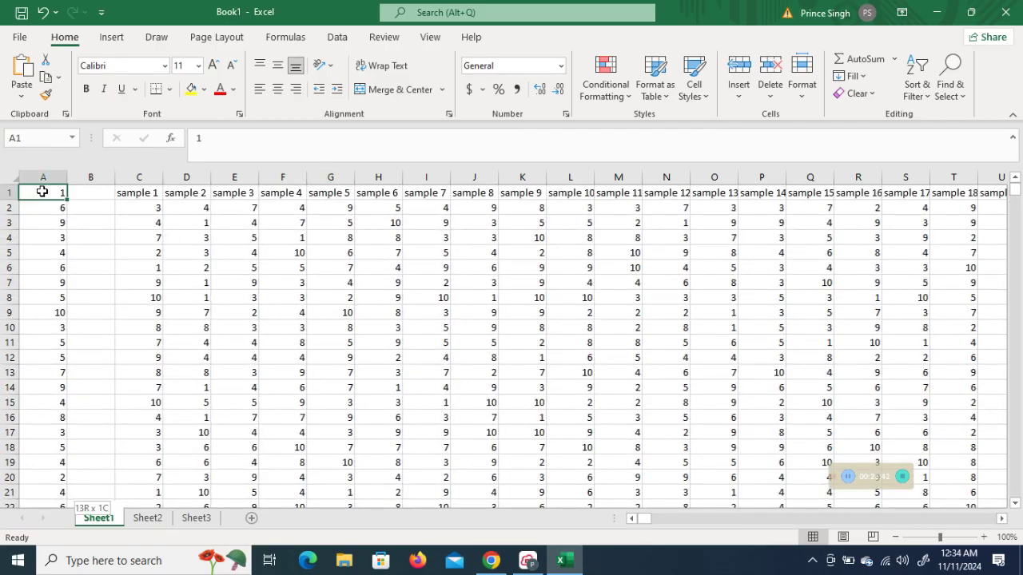
pyautogui.hotkey('ctrl', 'shift', 'Down')
pyautogui.hotkey('ctrl', 'c')
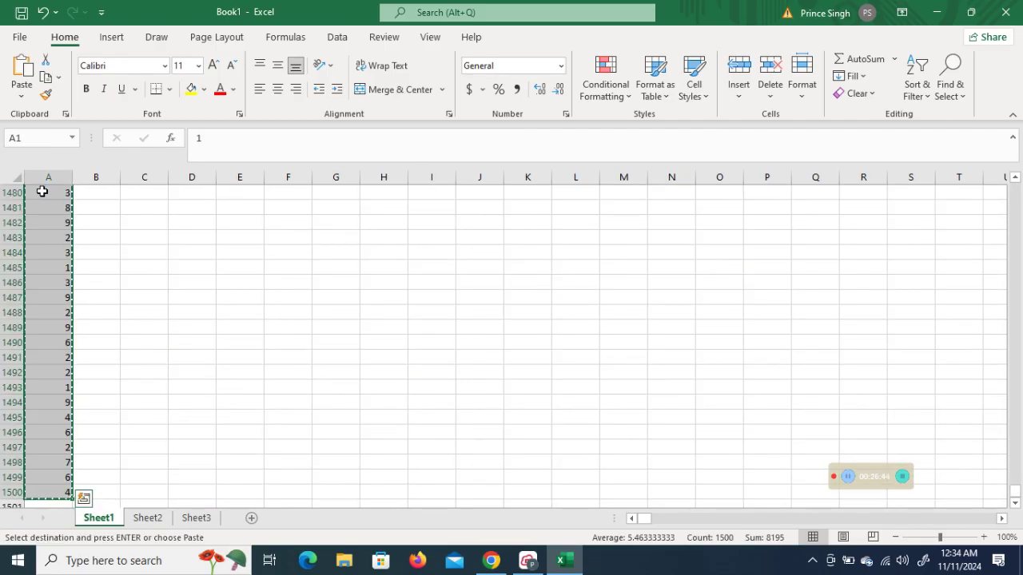
pyautogui.click(200, 518)
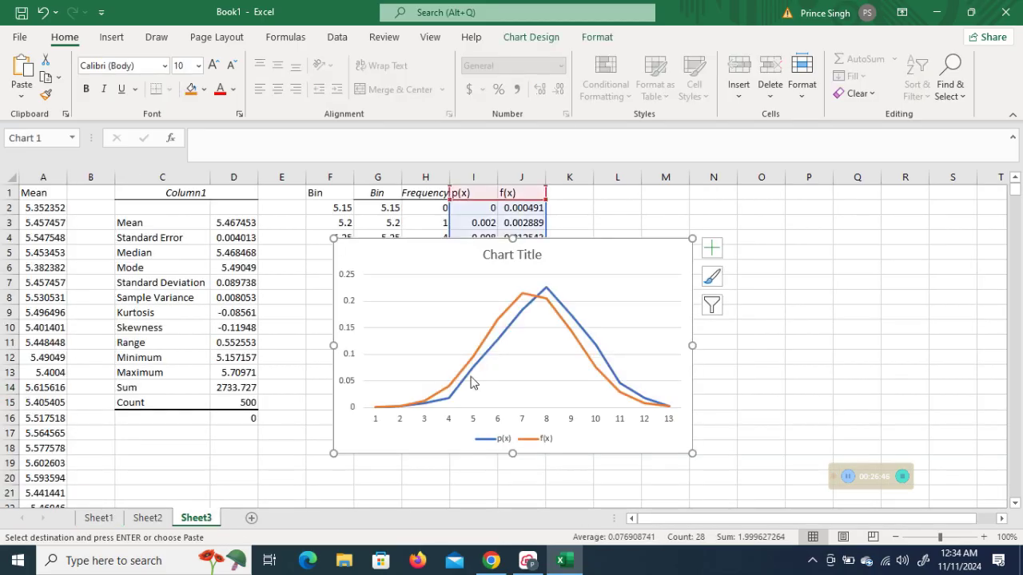
# Step: Add the column header "data" in O1 of Sheet3
pyautogui.click(769, 194)
pyautogui.write('data')
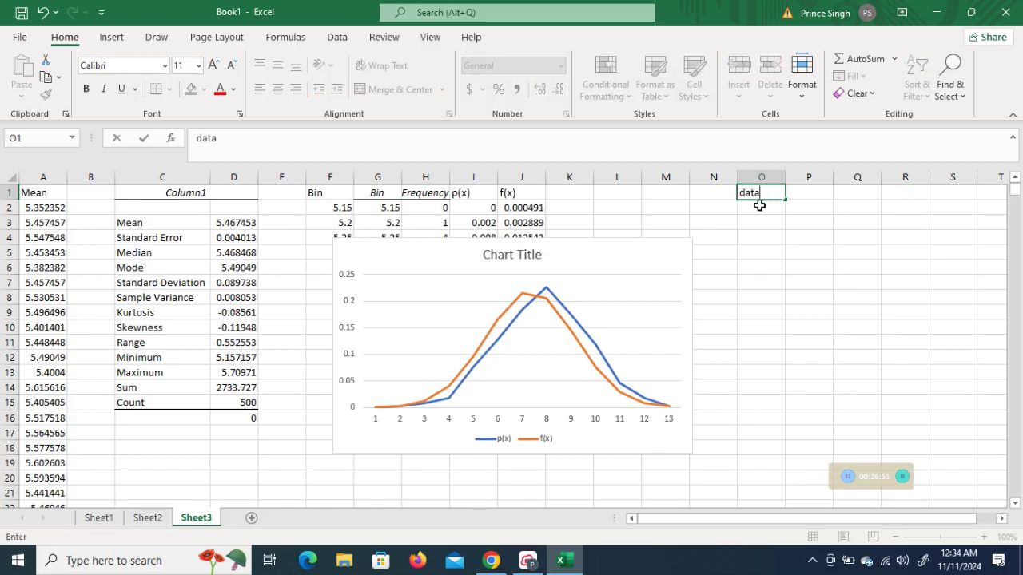
pyautogui.click(760, 205)
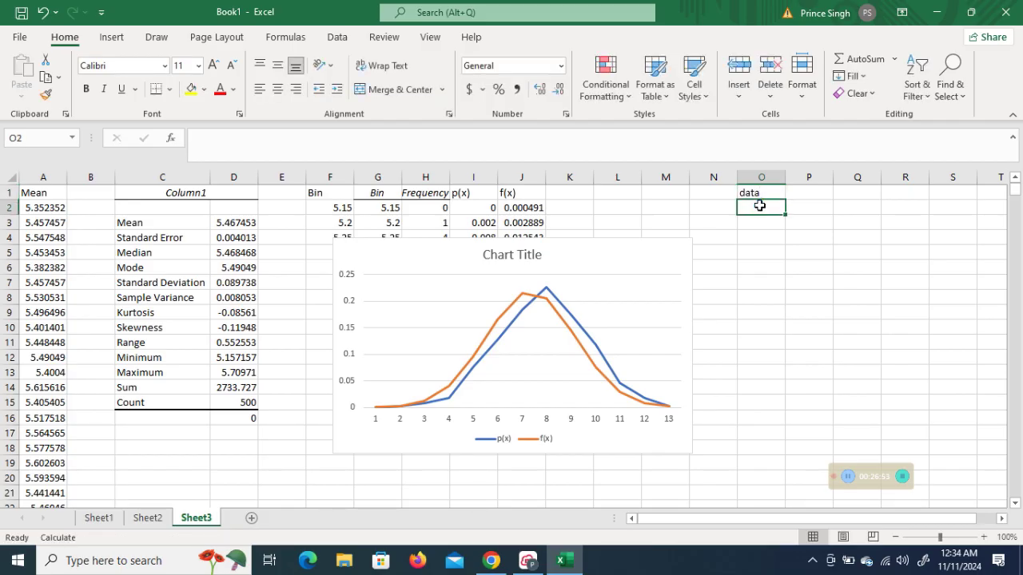
# Step: Copy the selected column A values on Sheet1 again and paste them into Sheet3 starting at O2
pyautogui.click(97, 519)
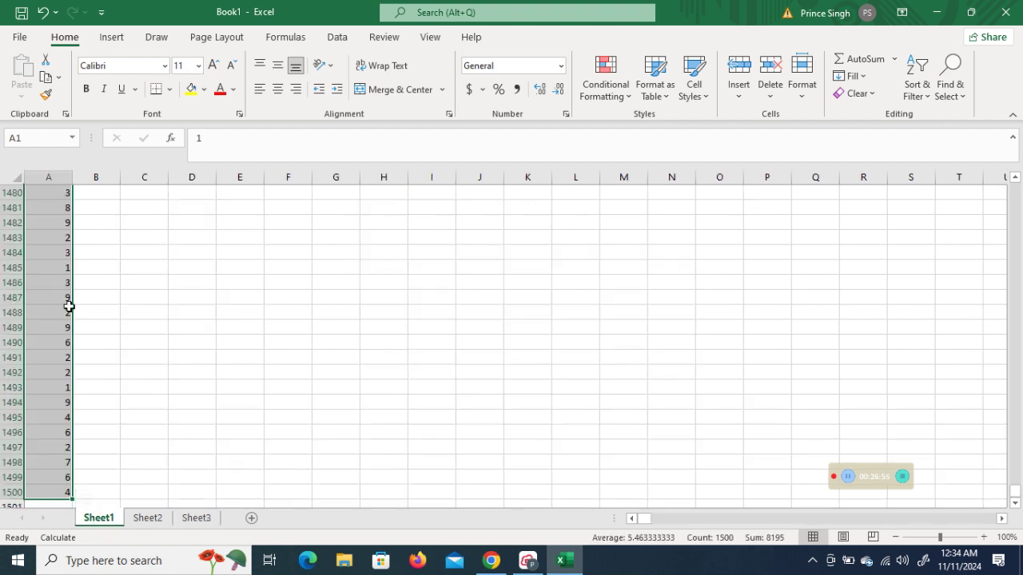
pyautogui.hotkey('ctrl', 'c')
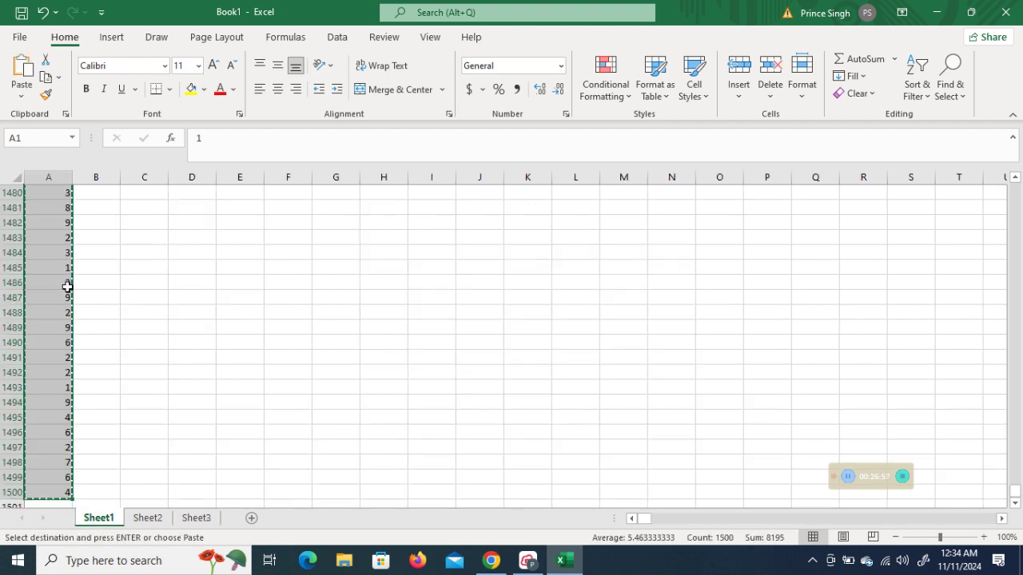
pyautogui.click(196, 519)
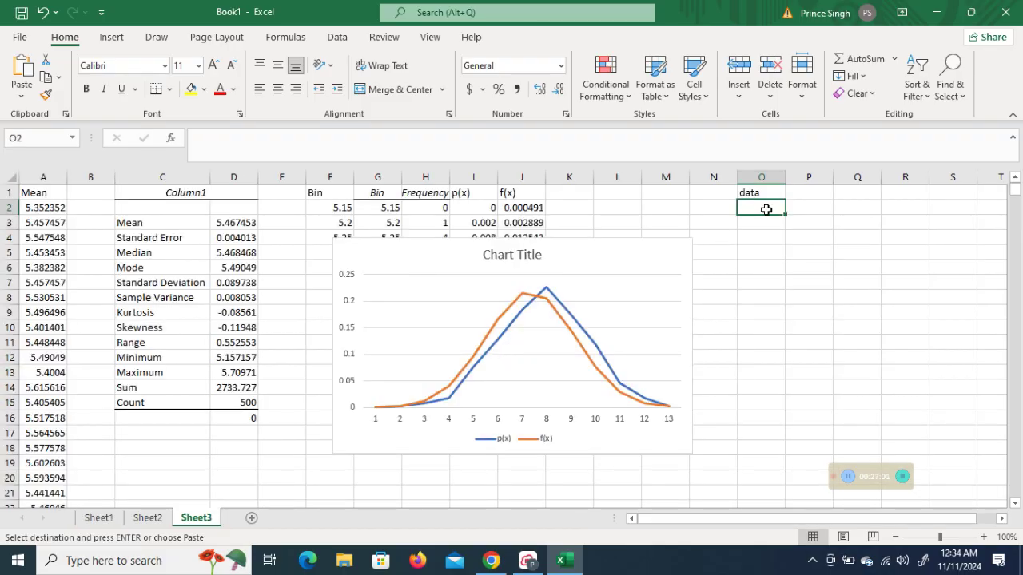
pyautogui.hotkey('ctrl', 'v')
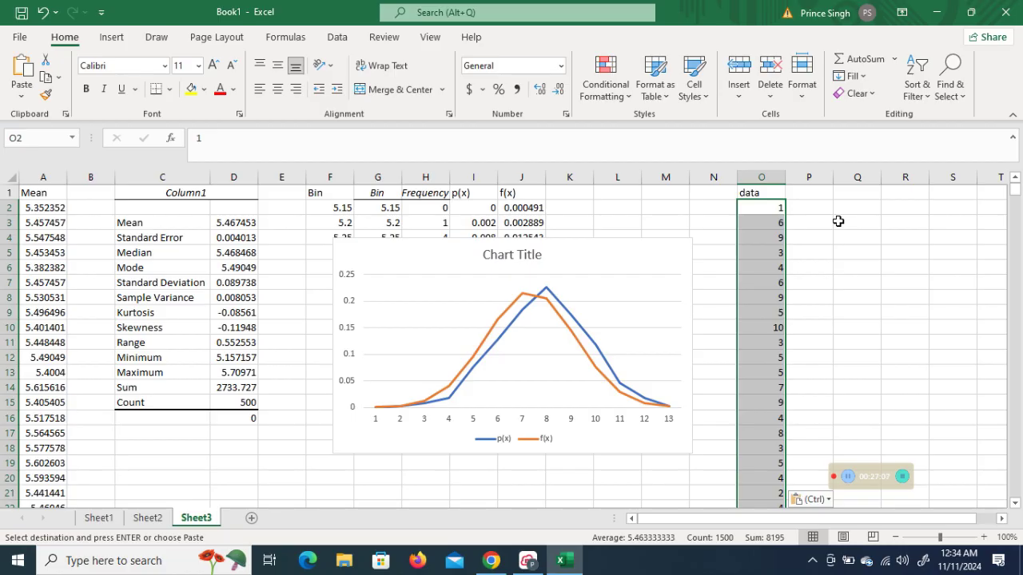
# Step: Calculate the population mean in Q3 with the formula =AVERAGE(O2:O1501)
pyautogui.click(838, 221)
pyautogui.write('=a')
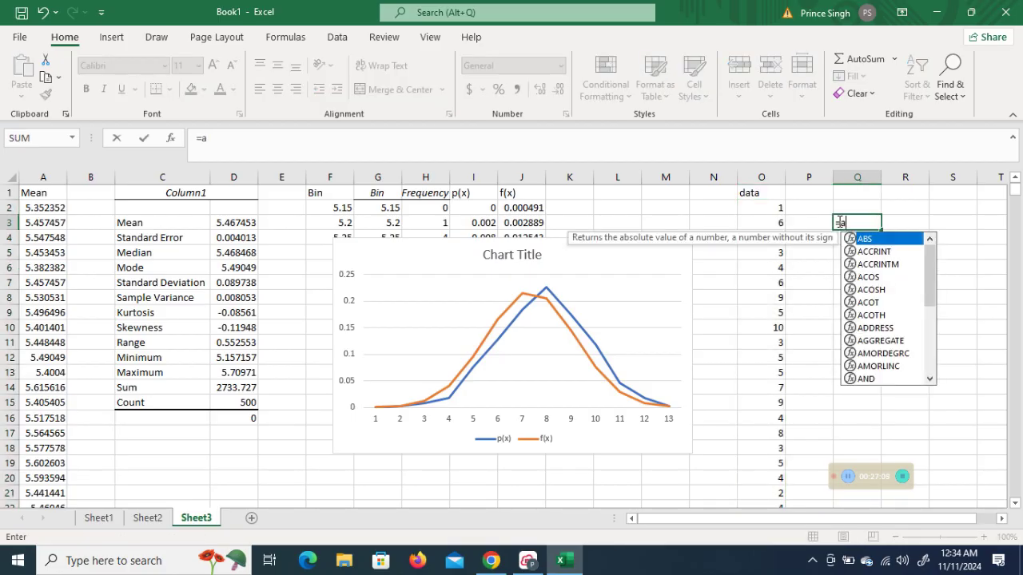
pyautogui.write('vera')
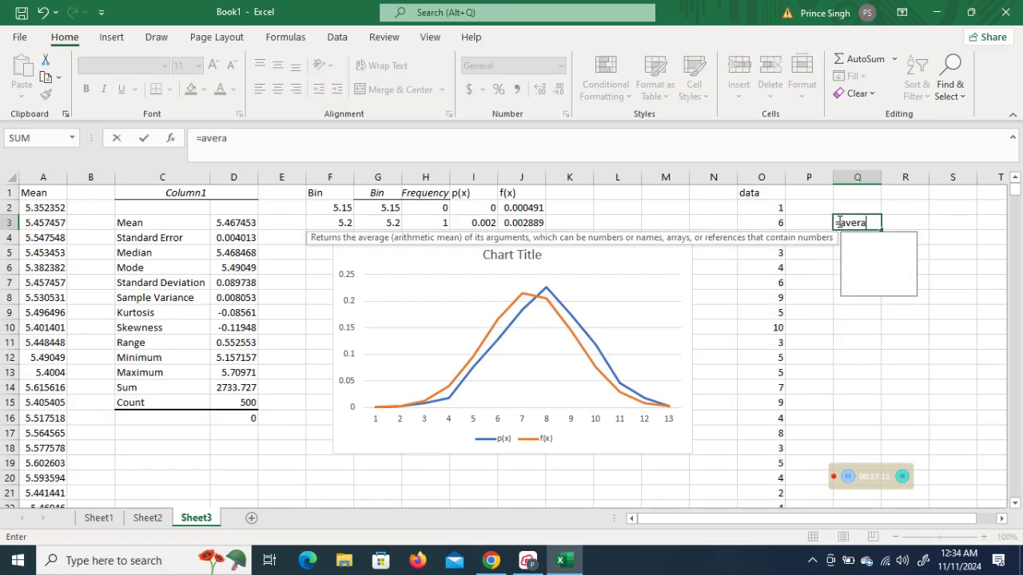
pyautogui.write('ge(')
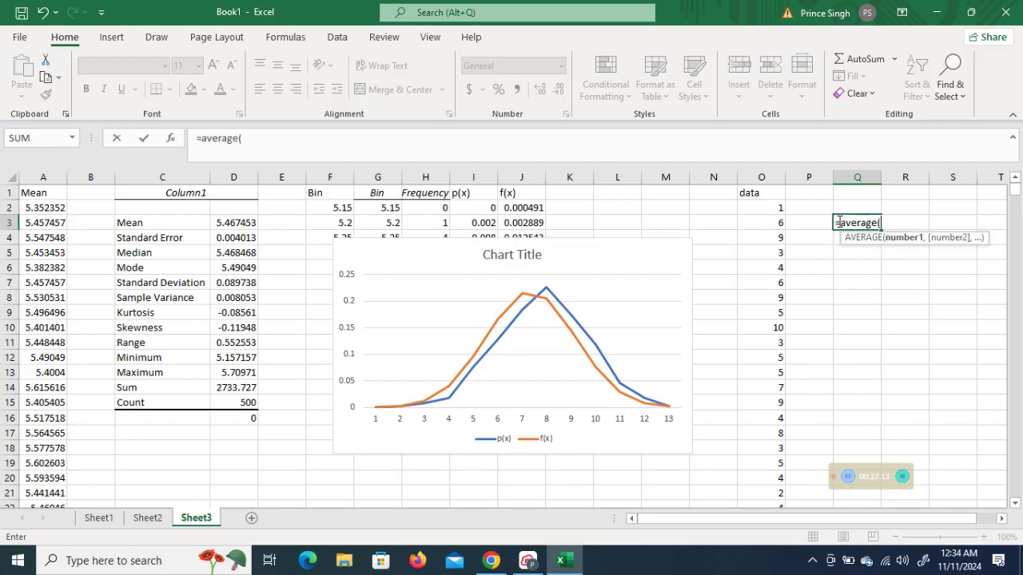
pyautogui.click(756, 206)
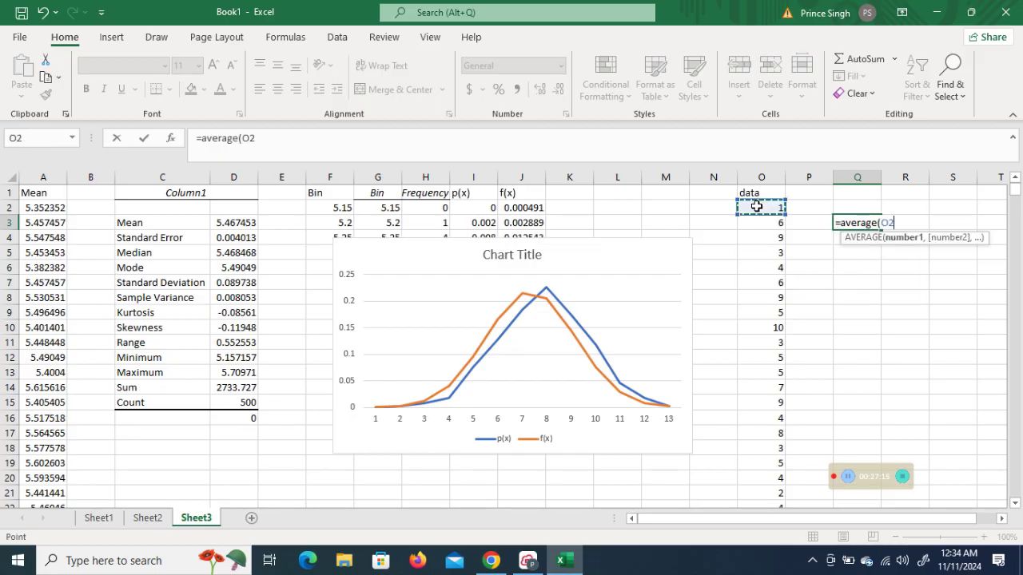
pyautogui.hotkey('ctrl', 'shift', 'Down')
pyautogui.write(')')
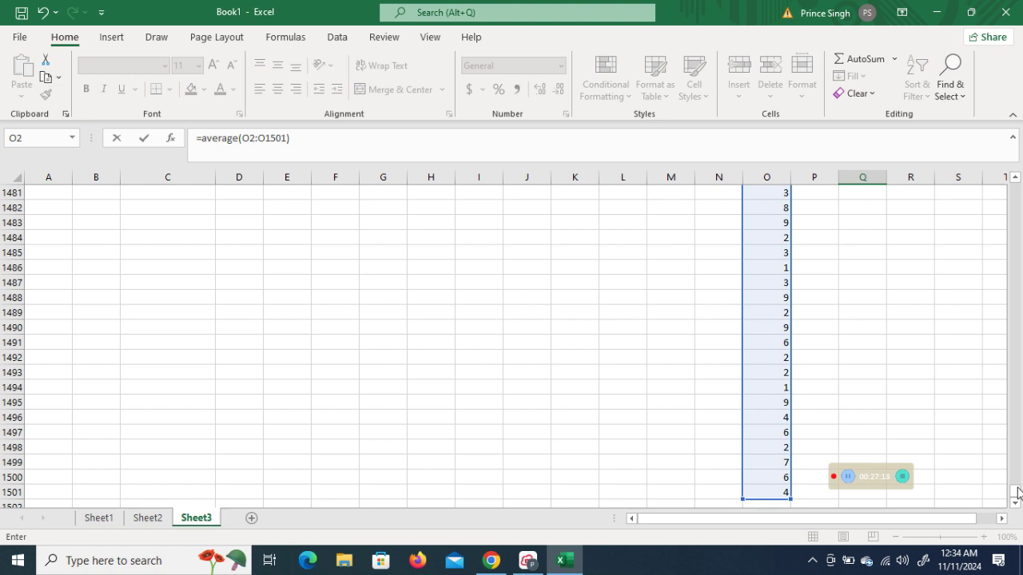
pyautogui.press('Tab')
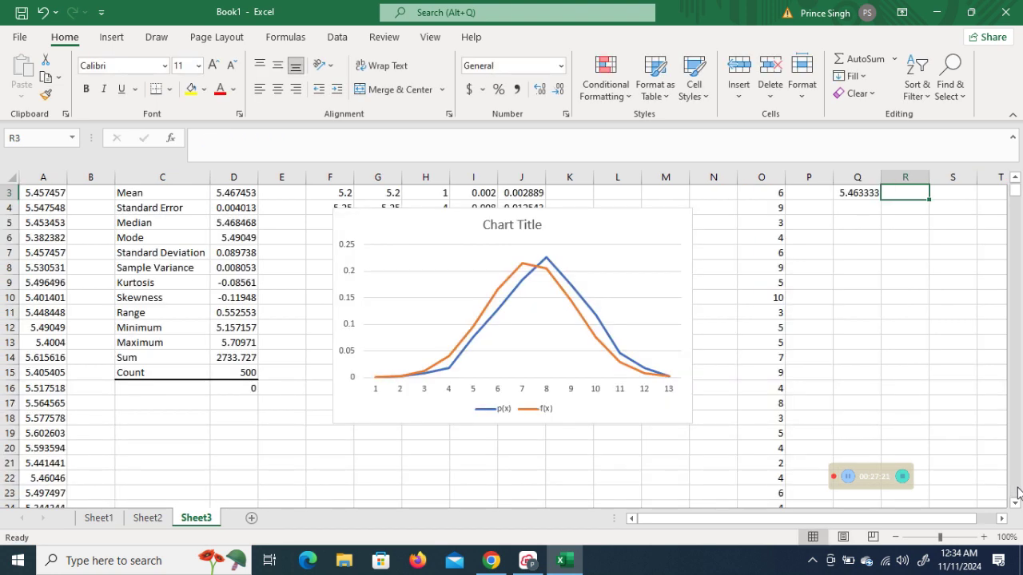
# Step: Label P3 as "mean" and P4 as "std.p"
pyautogui.click(811, 193)
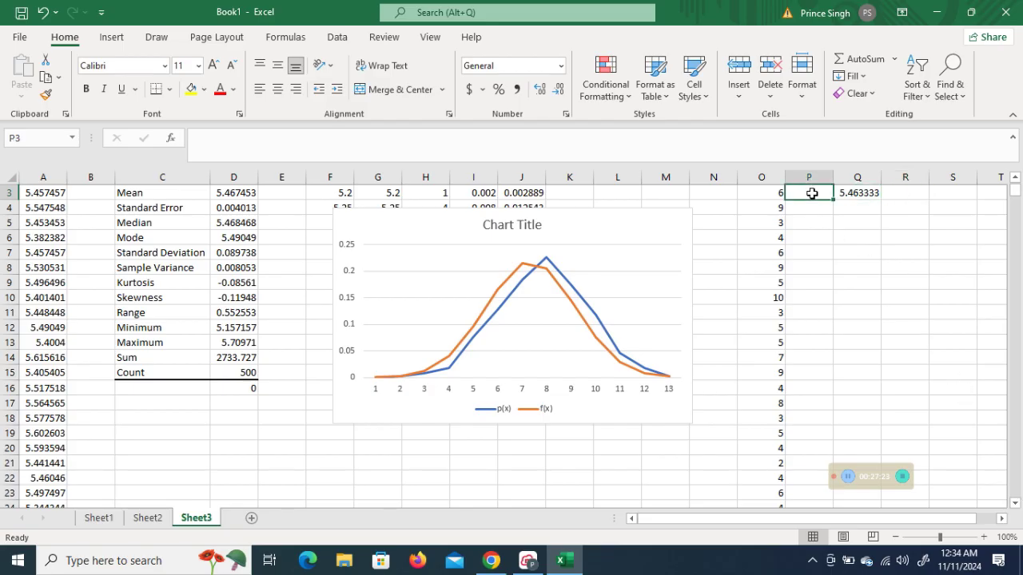
pyautogui.write('mean')
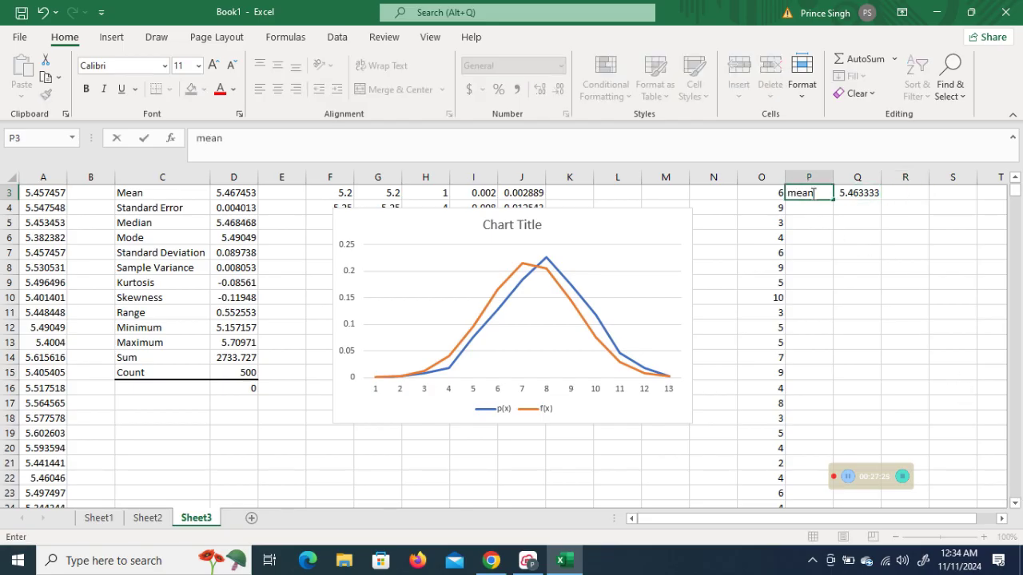
pyautogui.click(814, 209)
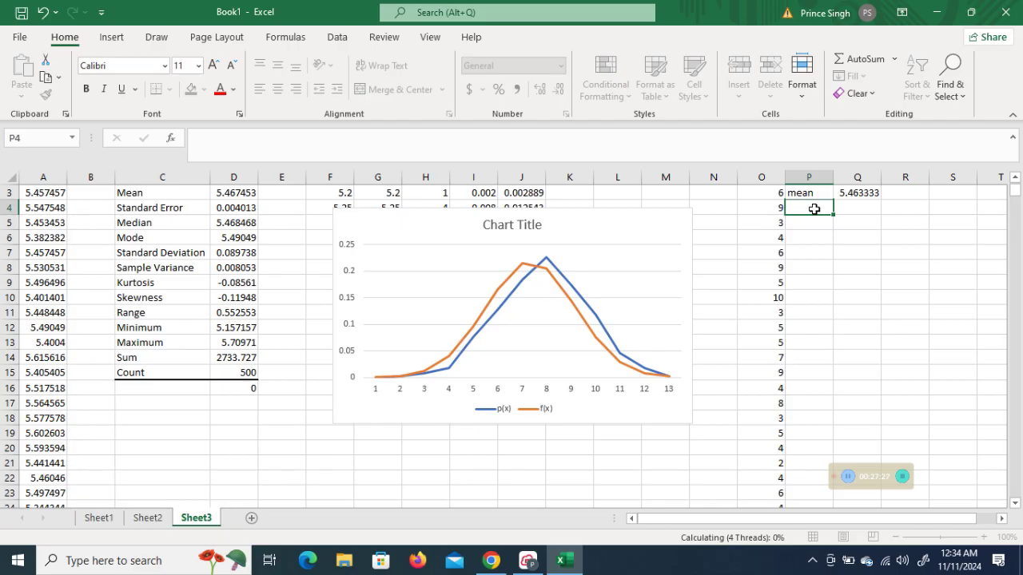
pyautogui.write('std.p')
# Step: Calculate the population standard deviation in Q4 with the formula =STDEV.P(O2:O1501)
pyautogui.click(850, 206)
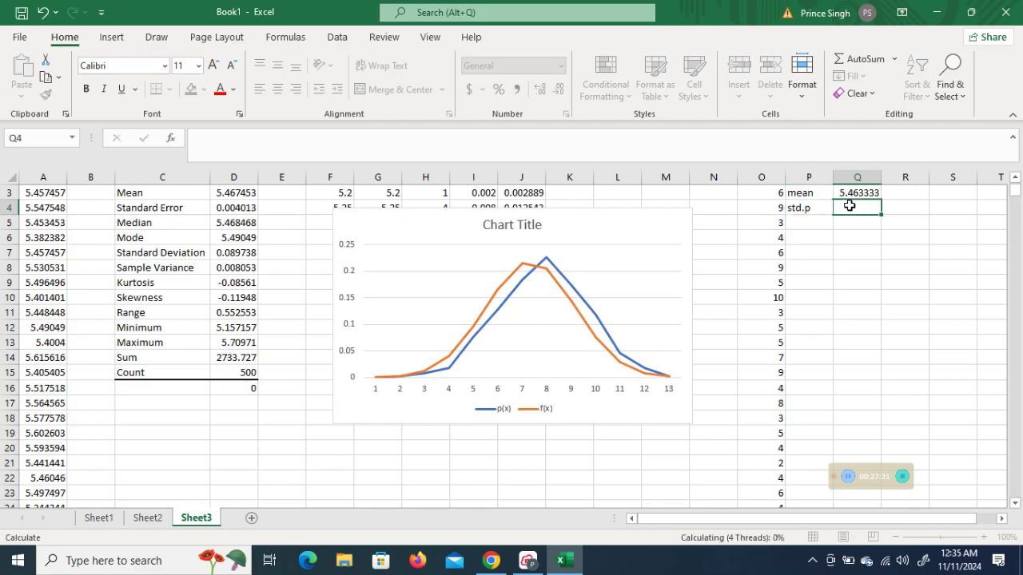
pyautogui.write('=')
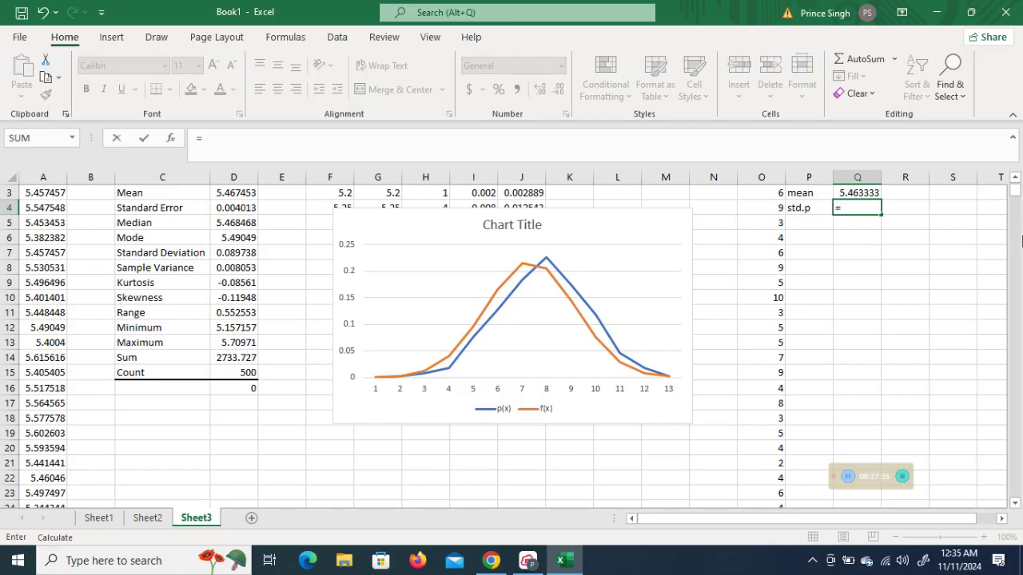
pyautogui.scroll(1, 1016, 199)
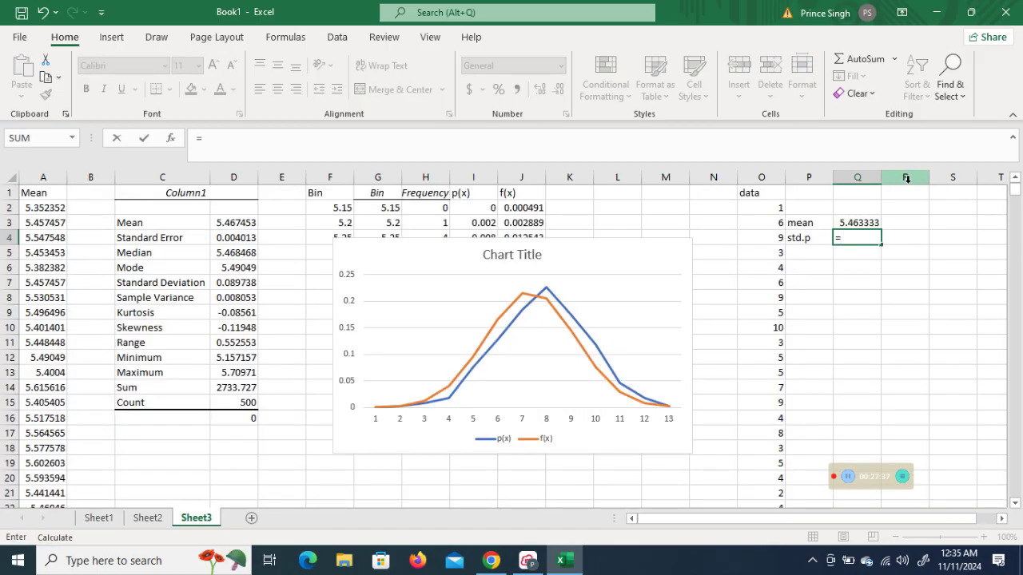
pyautogui.click(774, 207)
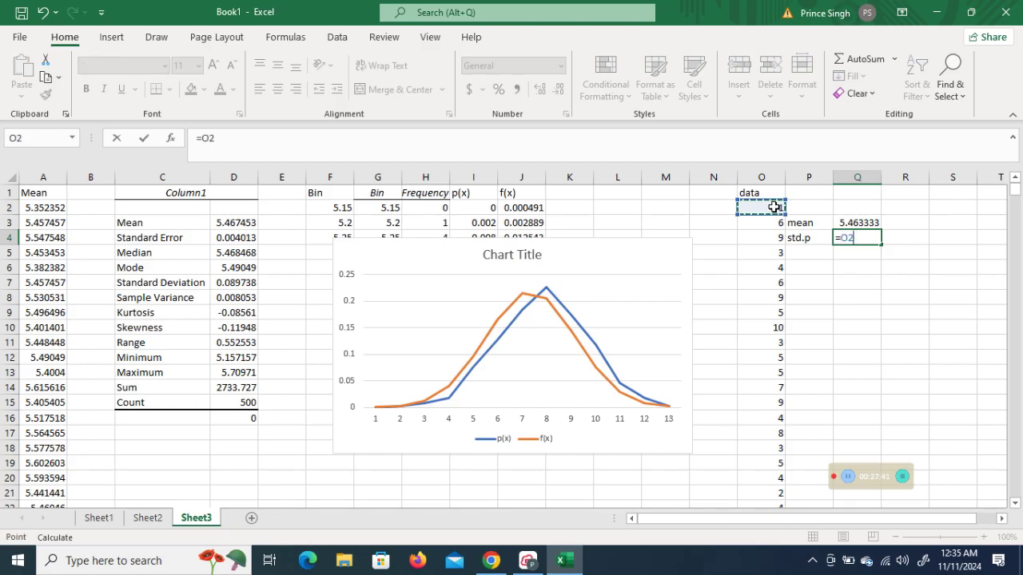
pyautogui.press('BackSpace')
pyautogui.press('BackSpace')
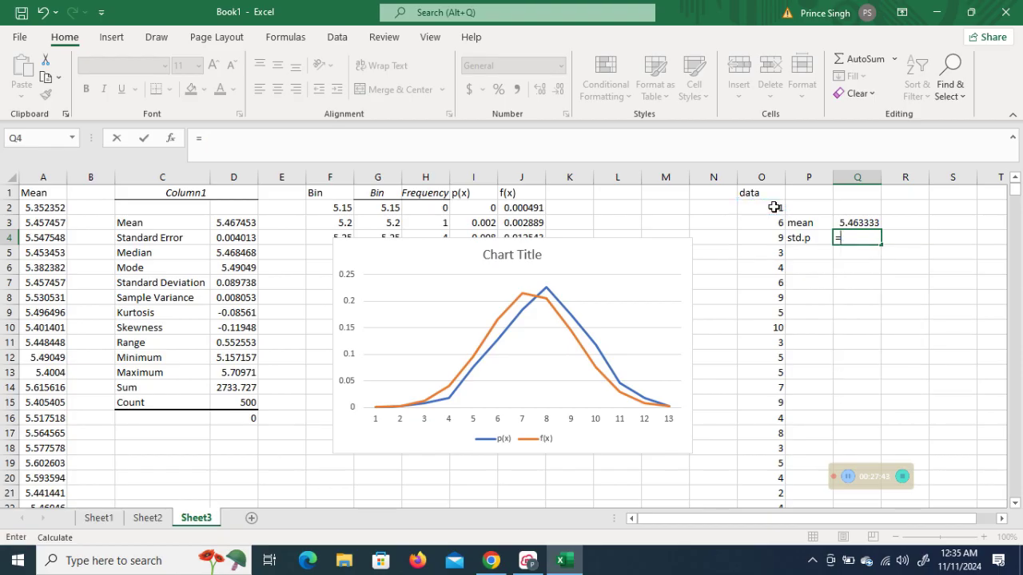
pyautogui.write('std')
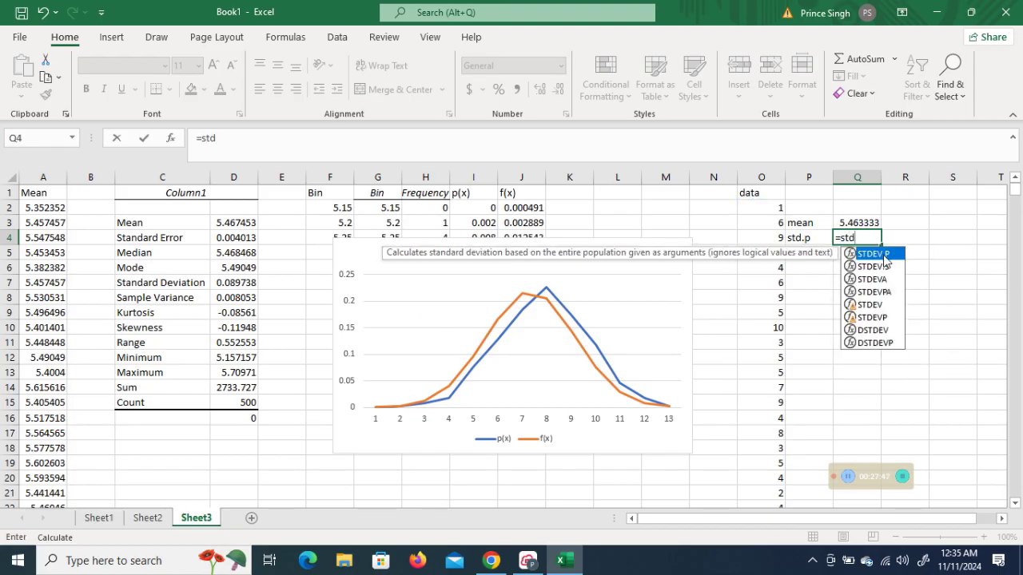
pyautogui.doubleClick(879, 254)
pyautogui.click(767, 209)
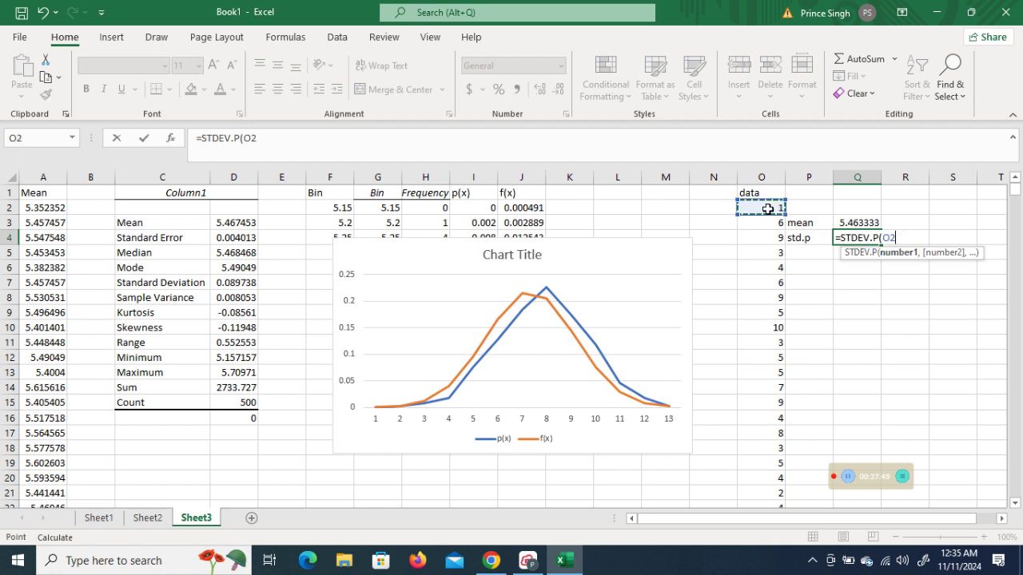
pyautogui.hotkey('ctrl', 'shift', 'Down')
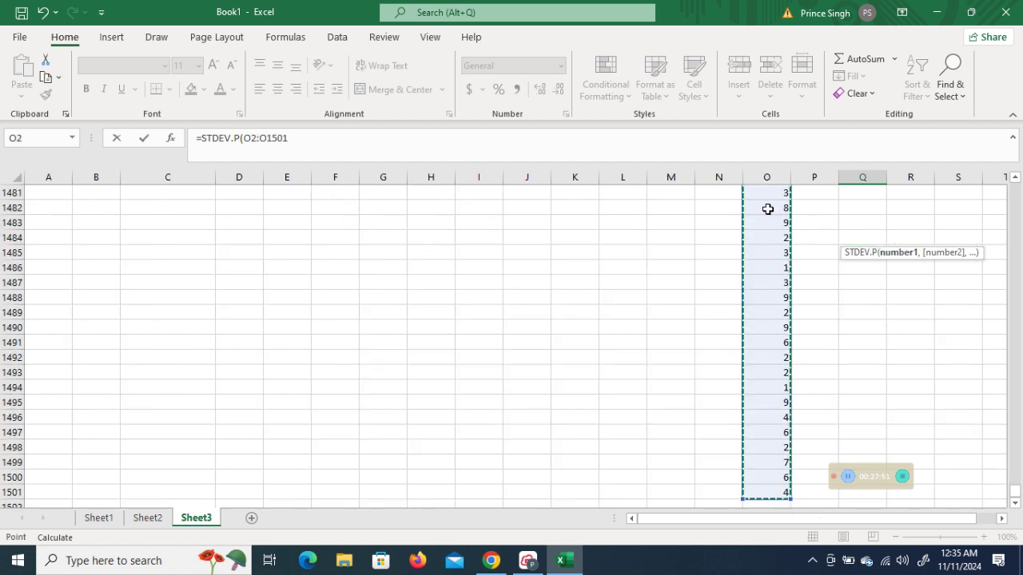
pyautogui.write(')')
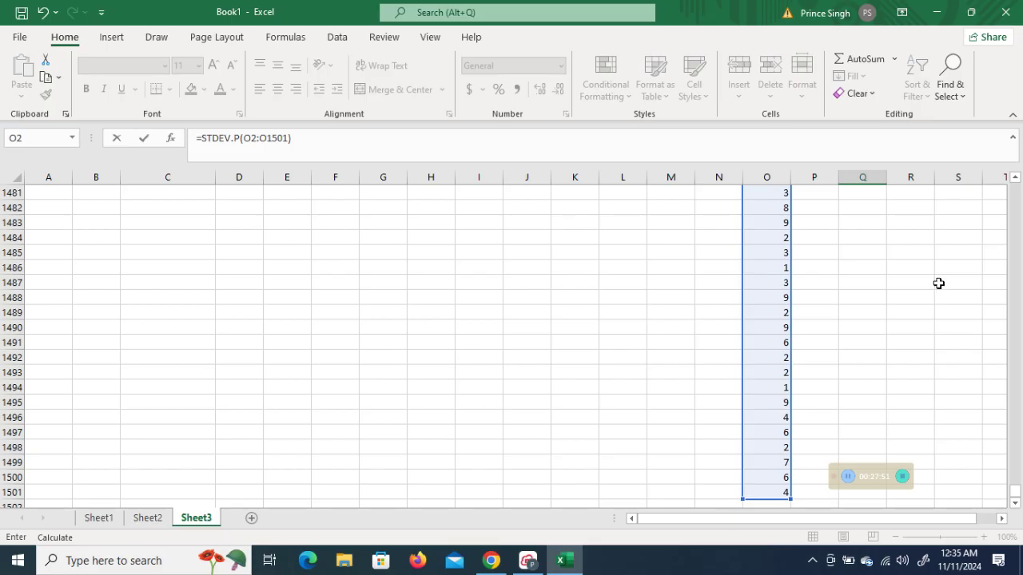
pyautogui.press('Tab')
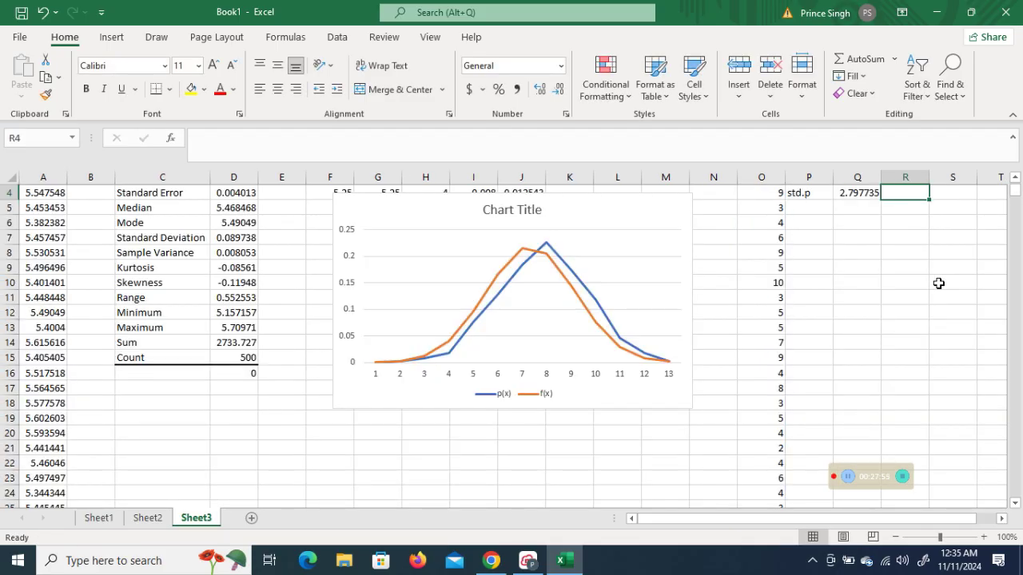
# Step: Mark the sample mean in D3 with a blue line and red circle, and circle the standard deviation in D7 in red
pyautogui.click(1016, 178)
pyautogui.click(1016, 177)
pyautogui.click(1016, 178)
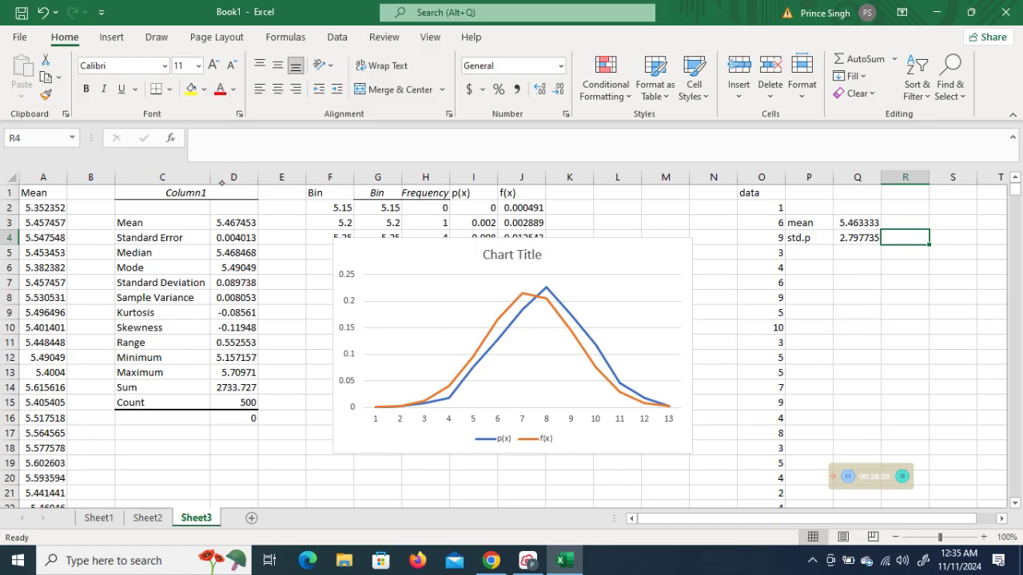
pyautogui.moveTo(211, 223); pyautogui.dragTo(255, 223)
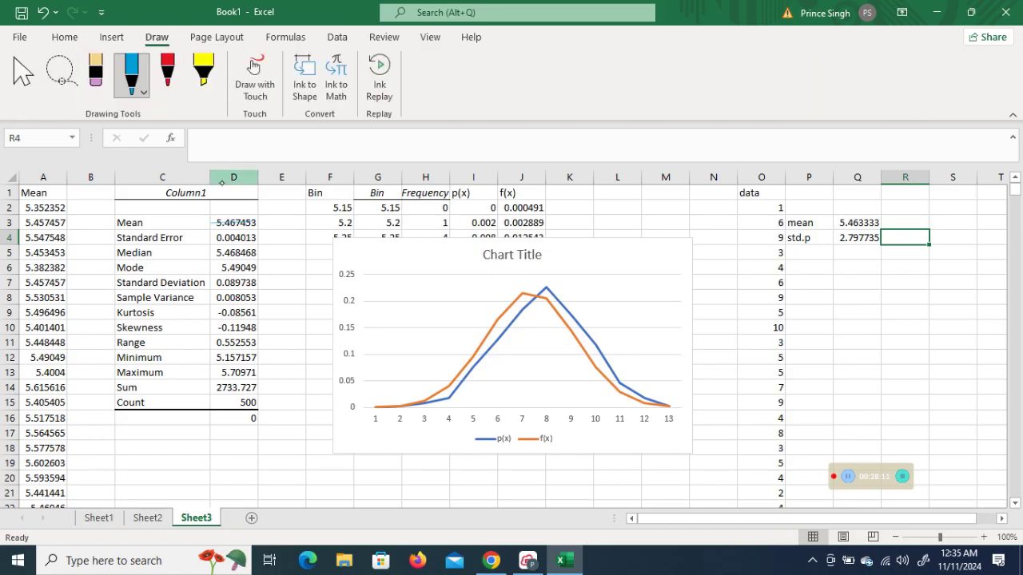
pyautogui.click(167, 72)
pyautogui.moveTo(212, 213)
pyautogui.mouseDown()
pyautogui.moveTo(235, 209)
pyautogui.moveTo(248, 234)
pyautogui.moveTo(225, 209)
pyautogui.mouseUp()
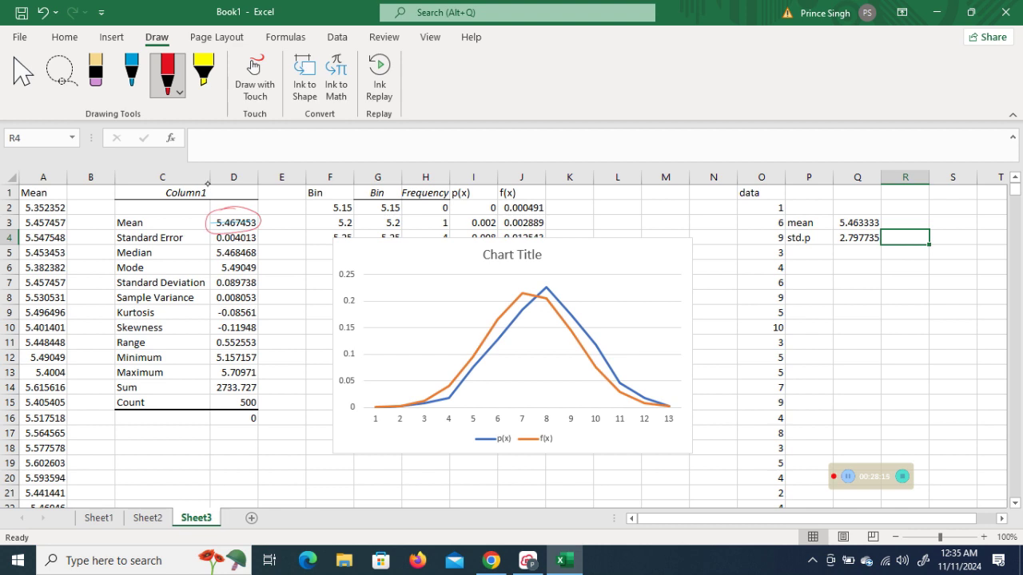
pyautogui.moveTo(232, 291); pyautogui.dragTo(241, 275)
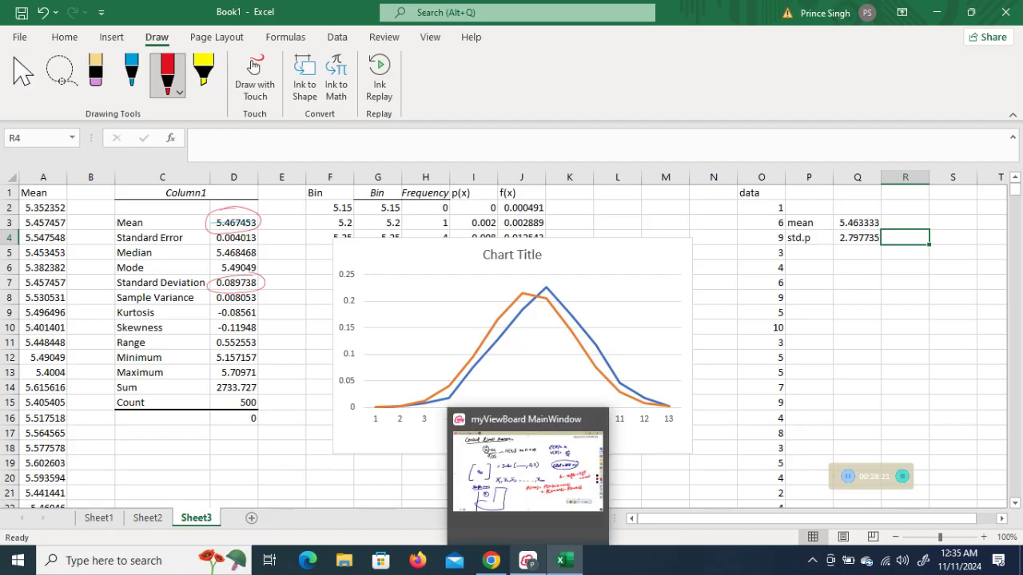
pyautogui.moveTo(490, 561)
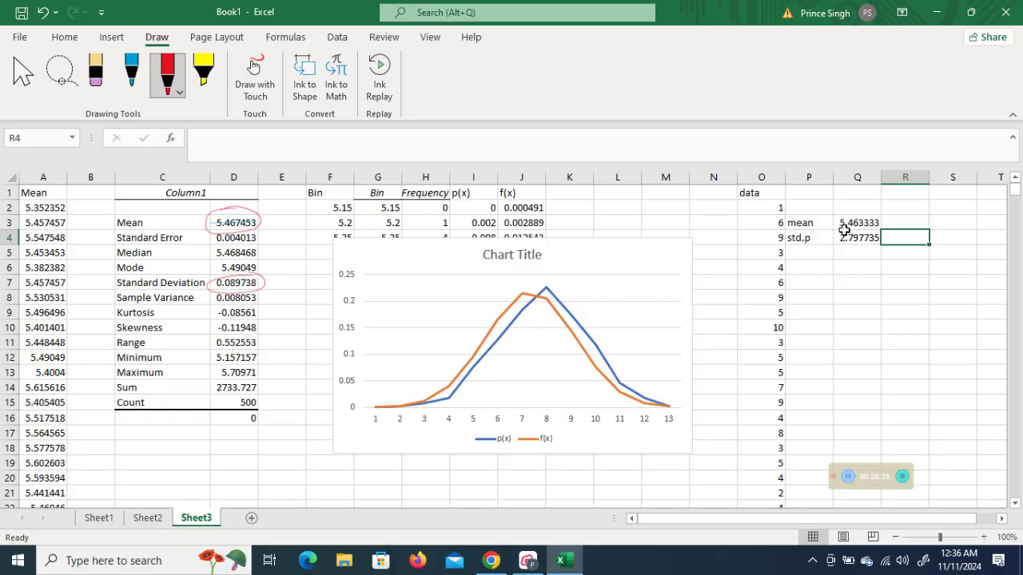
# Step: Enter an equals sign in Q7 and delete the red circle and blue line drawn over the mean in D3
pyautogui.click(842, 281)
pyautogui.write('=')
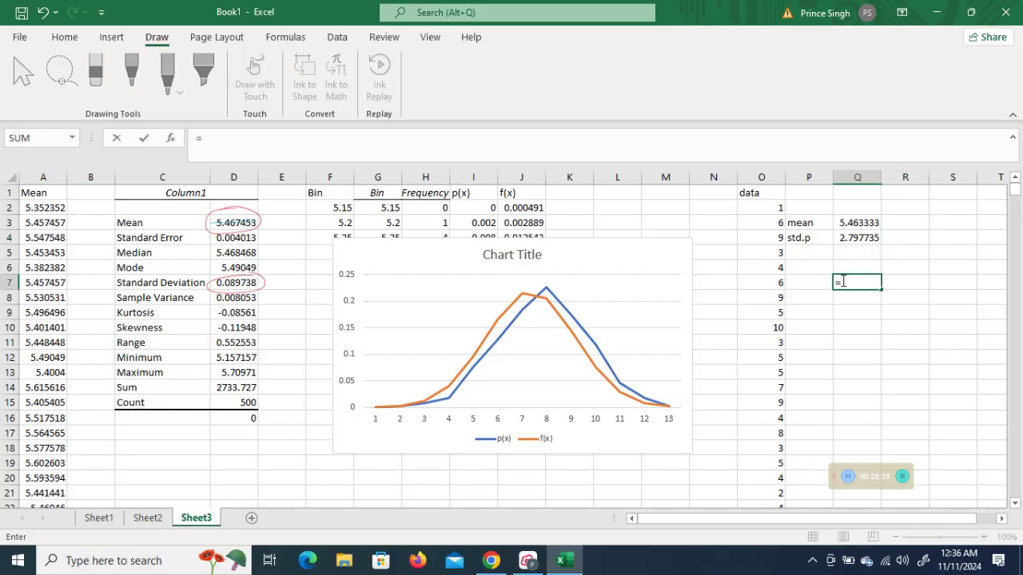
pyautogui.click(258, 223)
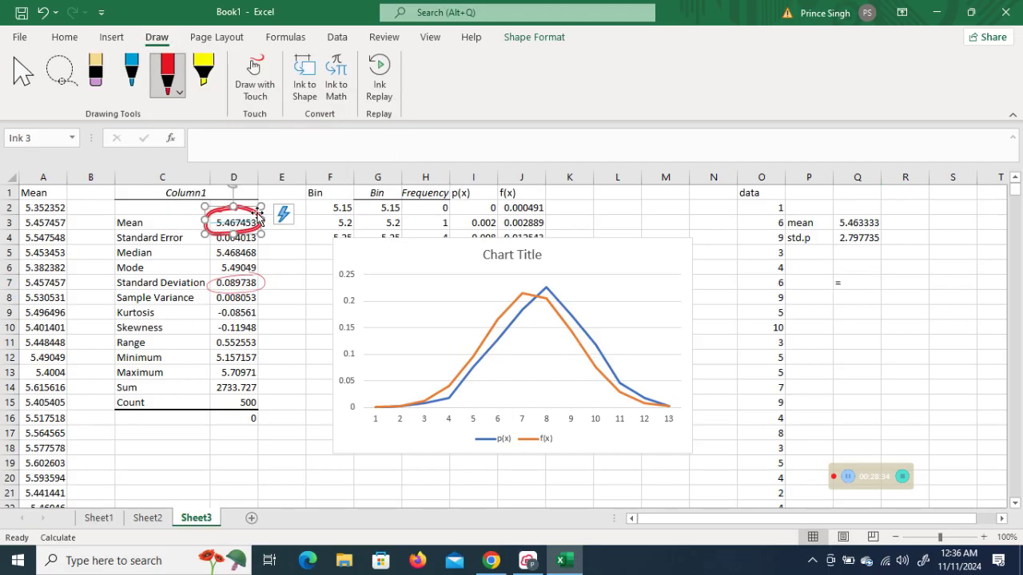
pyautogui.press('Delete')
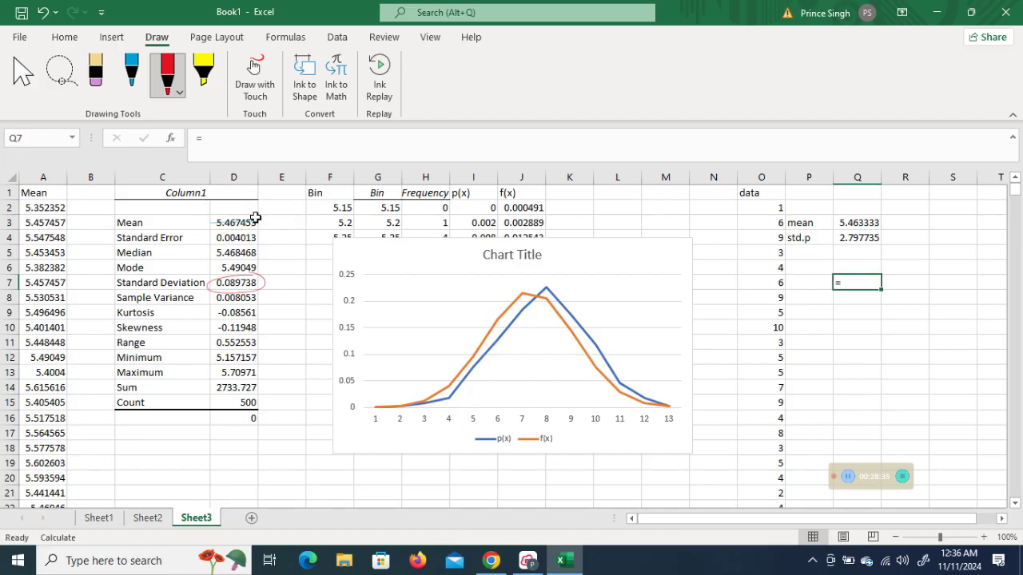
pyautogui.click(248, 225)
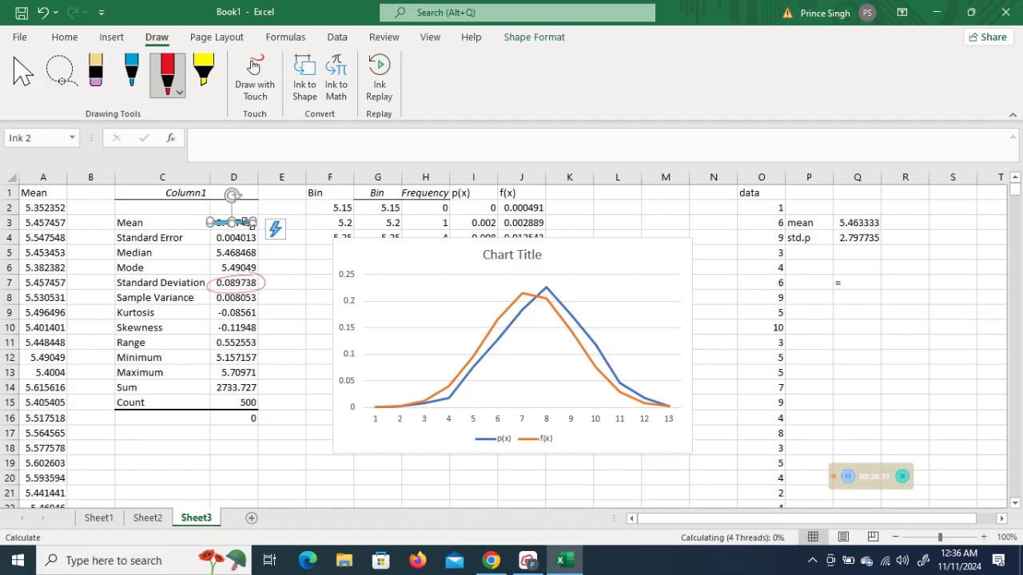
pyautogui.press('Delete')
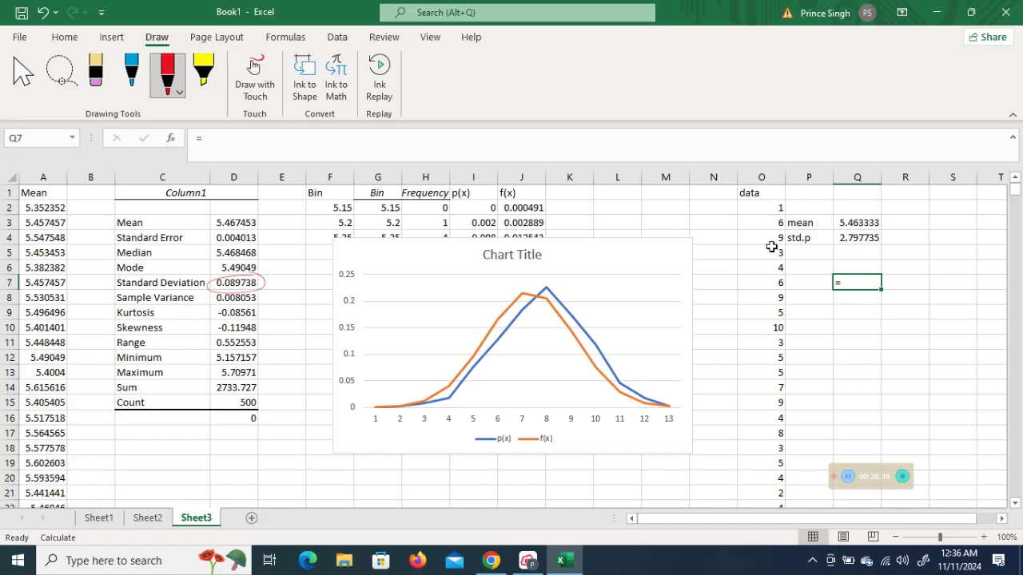
# Step: Turn the mean value in D3 into the difference from the population mean with the formula =5.46745345345345-Q3
pyautogui.click(234, 223)
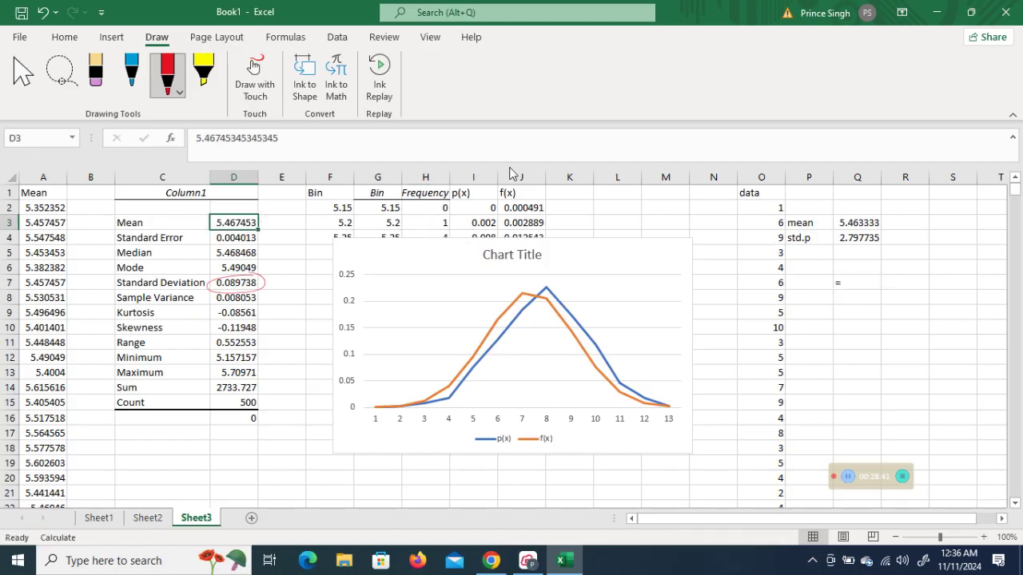
pyautogui.click(869, 284)
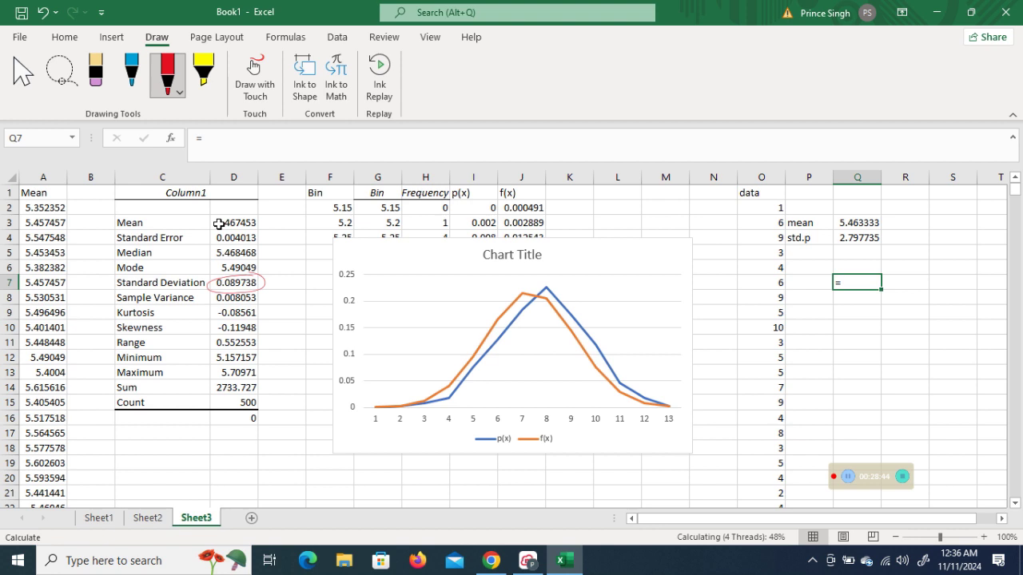
pyautogui.click(218, 225)
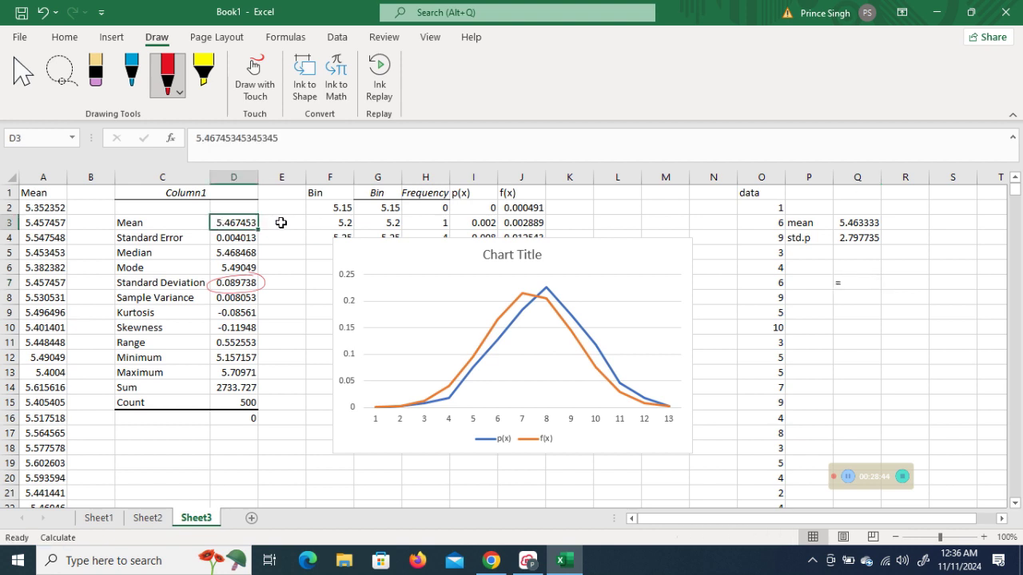
pyautogui.click(195, 139)
pyautogui.write('=')
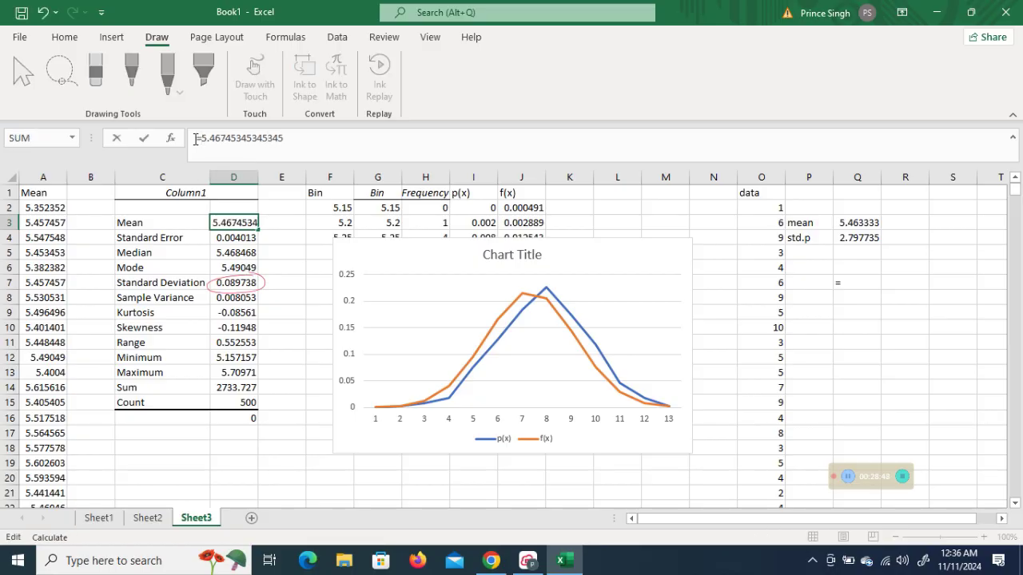
pyautogui.click(335, 144)
pyautogui.write('-')
pyautogui.click(863, 221)
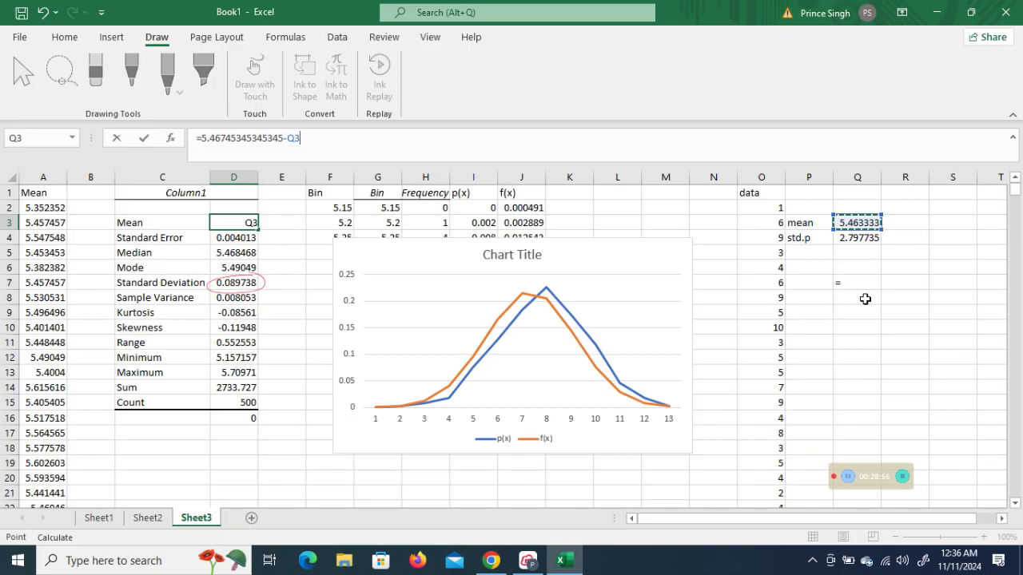
pyautogui.press('Tab')
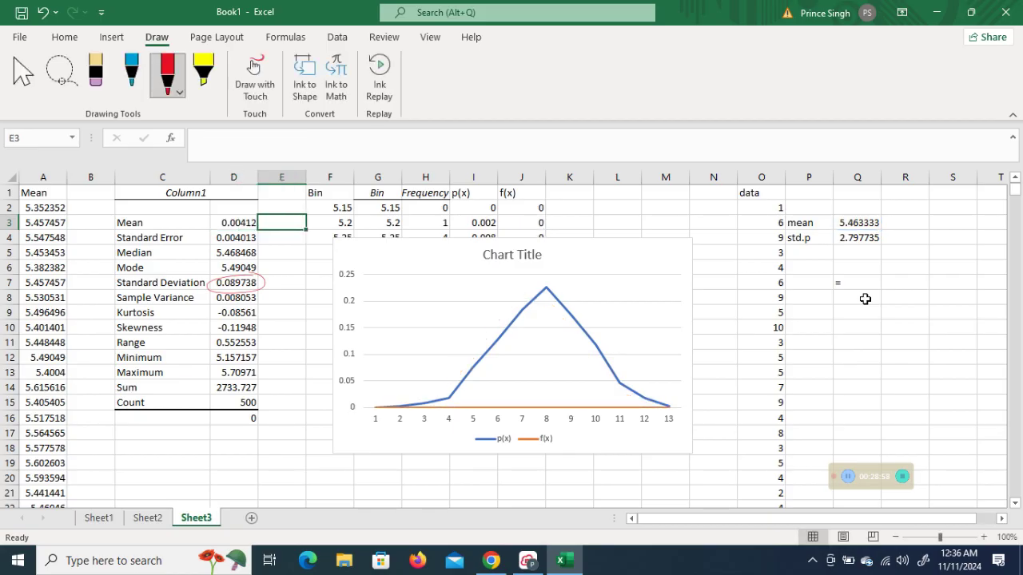
# Step: Undo the difference formula in D3 and replace the stray equals sign in Q7 with =Q4/SQRT(500)
pyautogui.hotkey('ctrl', 'z')
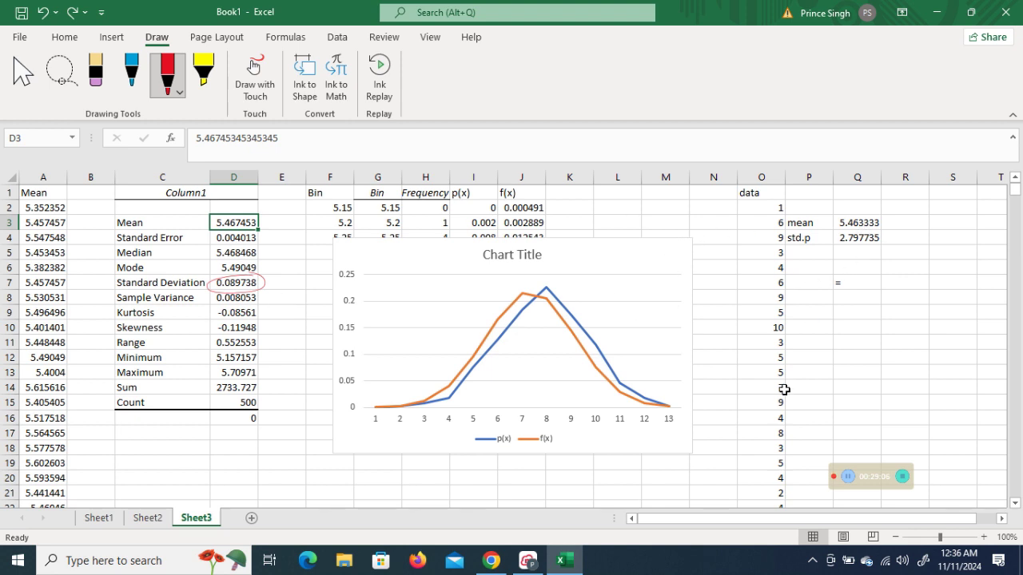
pyautogui.click(857, 282)
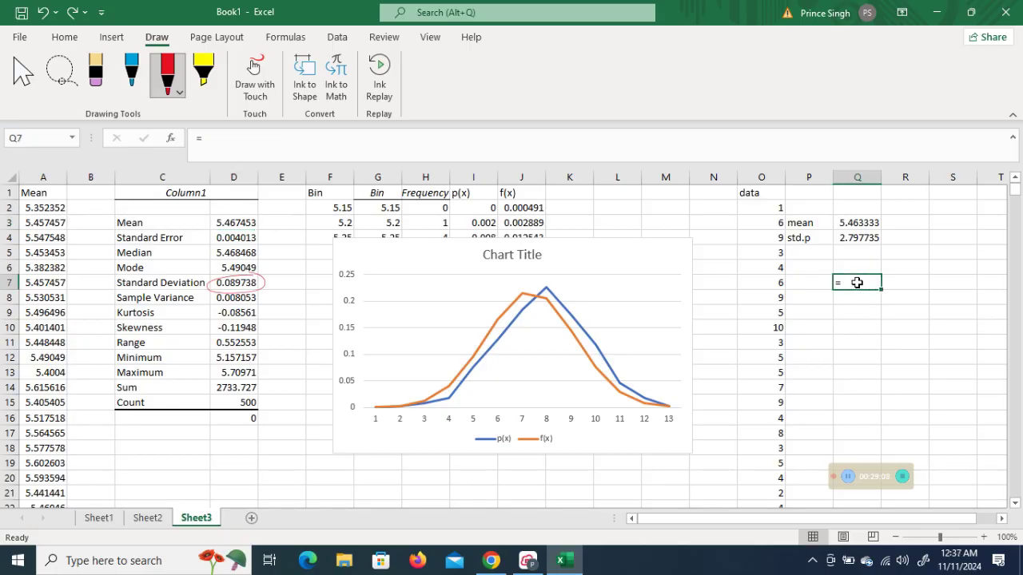
pyautogui.press('BackSpace')
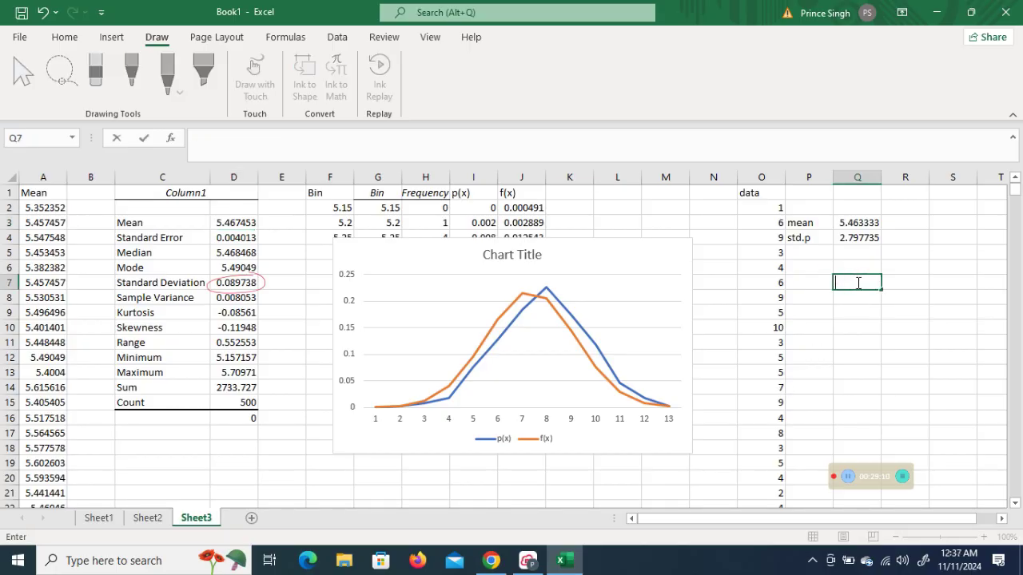
pyautogui.write('=2')
pyautogui.press('BackSpace')
pyautogui.click(856, 238)
pyautogui.write('/')
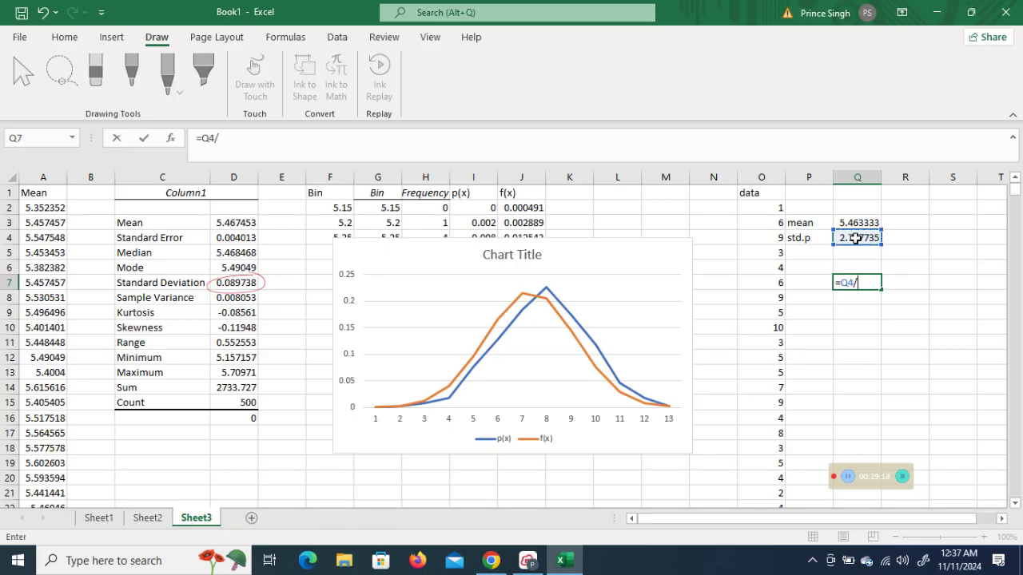
pyautogui.write('sqrt')
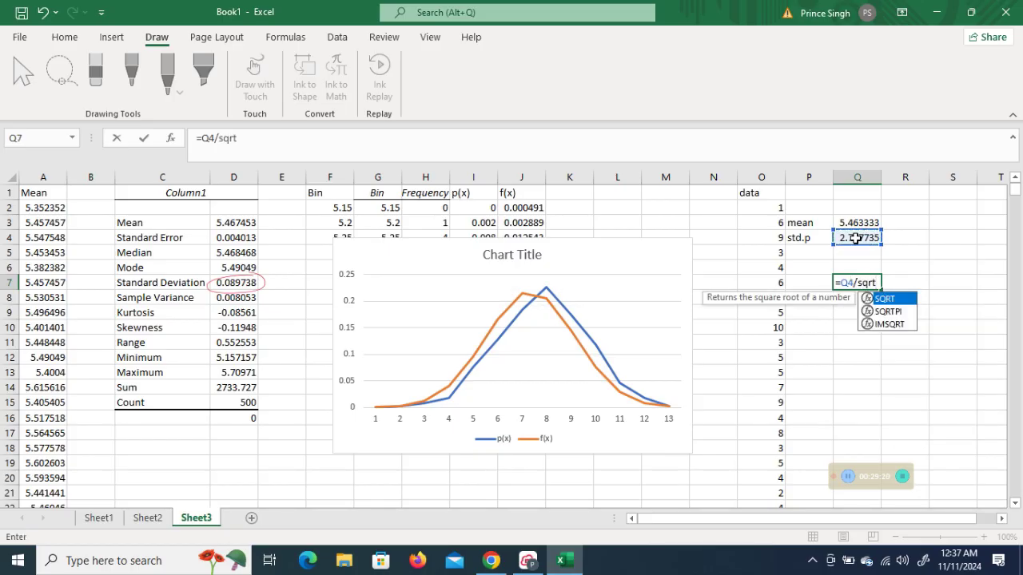
pyautogui.write('(500')
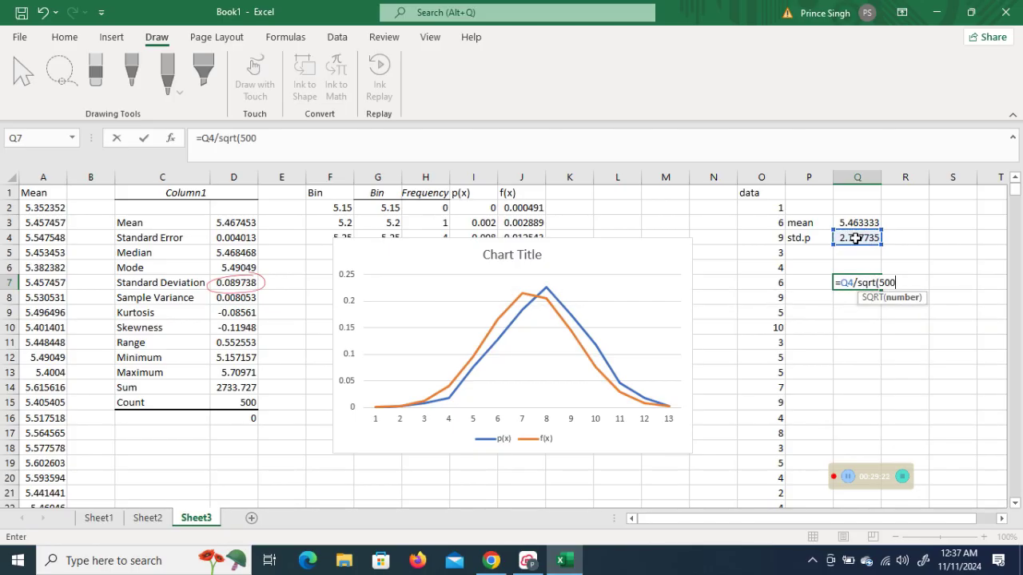
pyautogui.write(')')
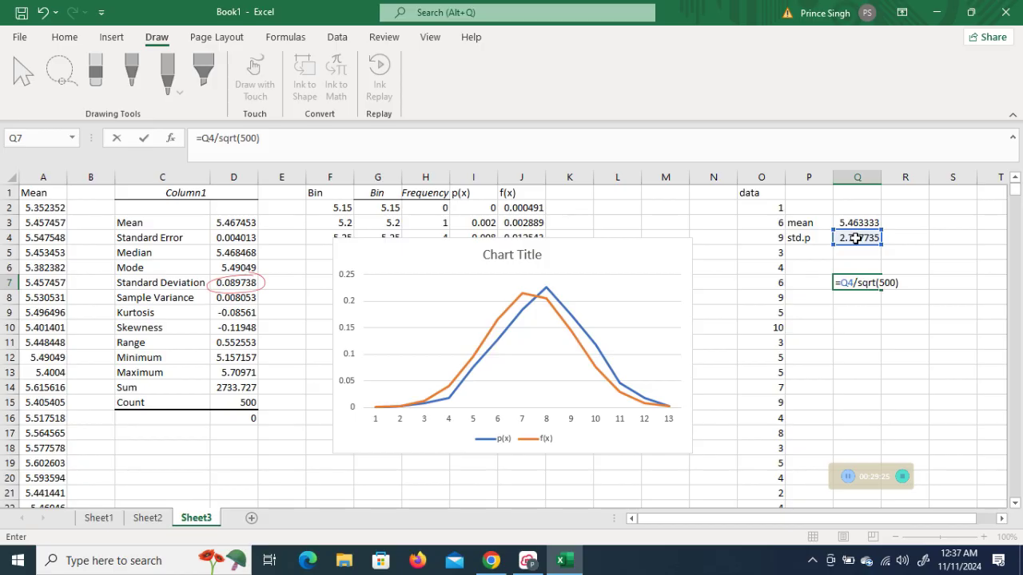
pyautogui.press('Tab')
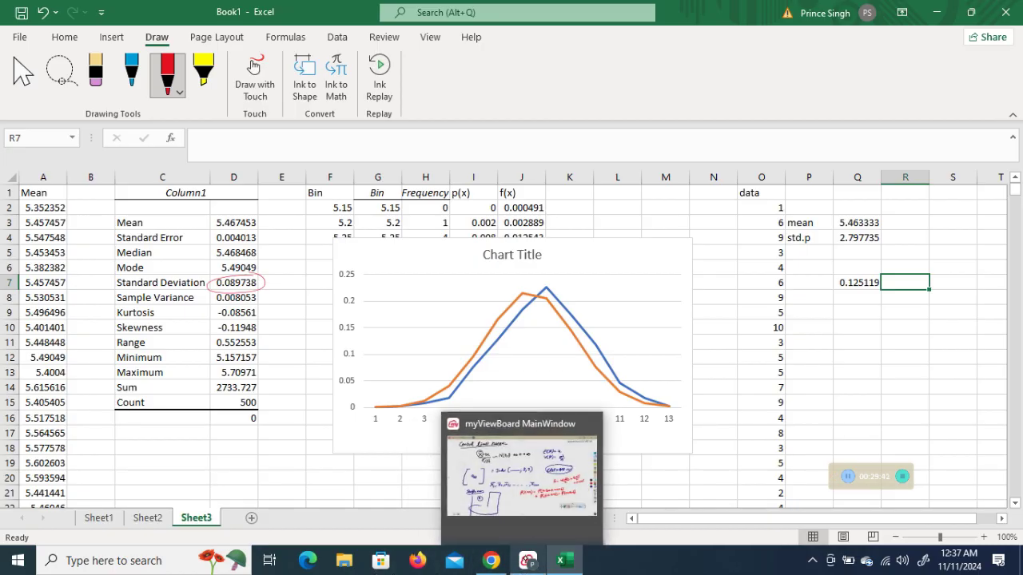
# Step: Switch to the myViewBoard whiteboard and write E(X̄) = 5.46 in red beside the central limit theorem formula
pyautogui.click(526, 561)
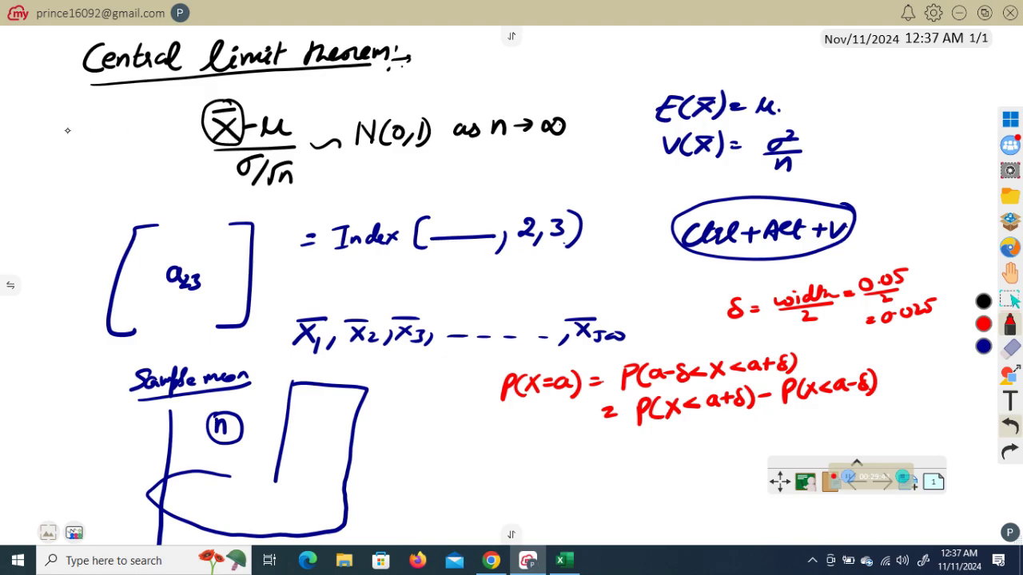
pyautogui.moveTo(37, 128)
pyautogui.mouseDown()
pyautogui.moveTo(61, 147)
pyautogui.moveTo(44, 148)
pyautogui.moveTo(62, 116)
pyautogui.moveTo(9, 158)
pyautogui.moveTo(24, 147)
pyautogui.mouseUp()
pyautogui.moveTo(67, 112)
pyautogui.mouseDown()
pyautogui.moveTo(77, 146)
pyautogui.moveTo(86, 120)
pyautogui.mouseUp()
pyautogui.moveTo(77, 131); pyautogui.dragTo(88, 128)
pyautogui.moveTo(96, 112)
pyautogui.mouseDown()
pyautogui.moveTo(104, 126)
pyautogui.moveTo(94, 136)
pyautogui.mouseUp()
pyautogui.moveTo(92, 111); pyautogui.dragTo(117, 118)
pyautogui.moveTo(122, 108)
pyautogui.mouseDown()
pyautogui.moveTo(125, 126)
pyautogui.moveTo(136, 118)
pyautogui.mouseUp()
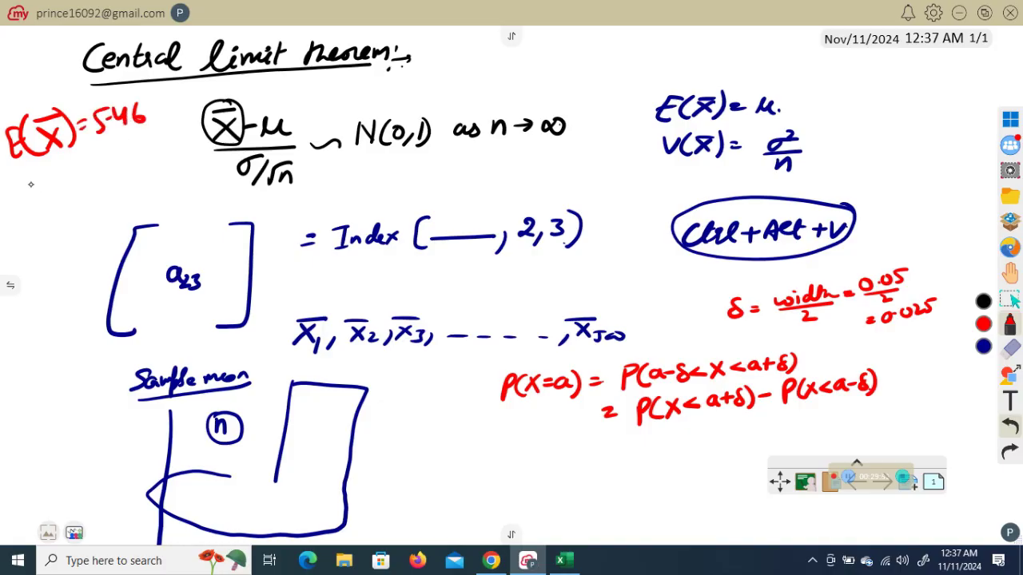
# Step: Write √V(X̄) = 0.9, μ = 5.467 and σ/√n = 0.125 in red, line by line beneath the E(X̄) note
pyautogui.moveTo(16, 192)
pyautogui.mouseDown()
pyautogui.moveTo(74, 157)
pyautogui.moveTo(53, 194)
pyautogui.mouseUp()
pyautogui.moveTo(58, 178)
pyautogui.mouseDown()
pyautogui.moveTo(70, 185)
pyautogui.moveTo(58, 192)
pyautogui.mouseUp()
pyautogui.moveTo(53, 172)
pyautogui.mouseDown()
pyautogui.moveTo(61, 179)
pyautogui.moveTo(71, 166)
pyautogui.mouseUp()
pyautogui.moveTo(76, 164)
pyautogui.mouseDown()
pyautogui.moveTo(78, 186)
pyautogui.moveTo(124, 151)
pyautogui.moveTo(140, 151)
pyautogui.moveTo(137, 162)
pyautogui.mouseUp()
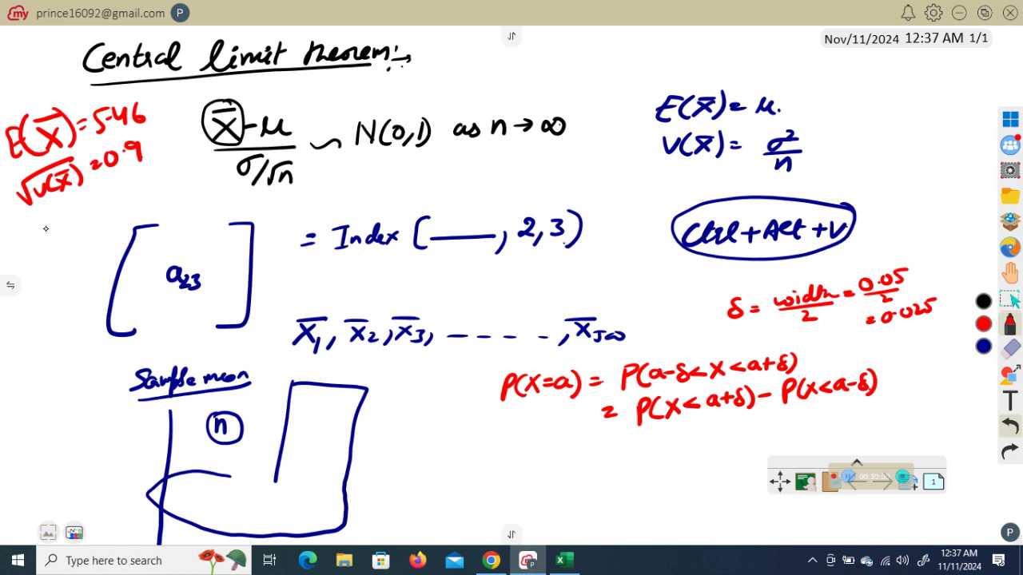
pyautogui.moveTo(53, 217)
pyautogui.mouseDown()
pyautogui.moveTo(49, 239)
pyautogui.moveTo(107, 198)
pyautogui.moveTo(145, 192)
pyautogui.mouseUp()
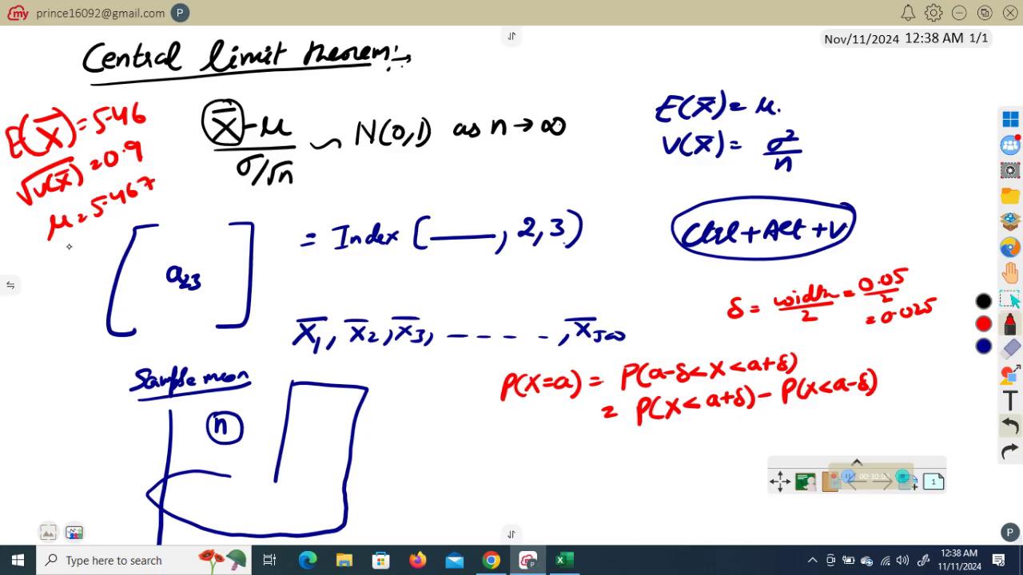
pyautogui.moveTo(67, 244)
pyautogui.mouseDown()
pyautogui.moveTo(80, 237)
pyautogui.moveTo(91, 248)
pyautogui.moveTo(79, 259)
pyautogui.moveTo(89, 268)
pyautogui.moveTo(109, 232)
pyautogui.moveTo(141, 206)
pyautogui.mouseUp()
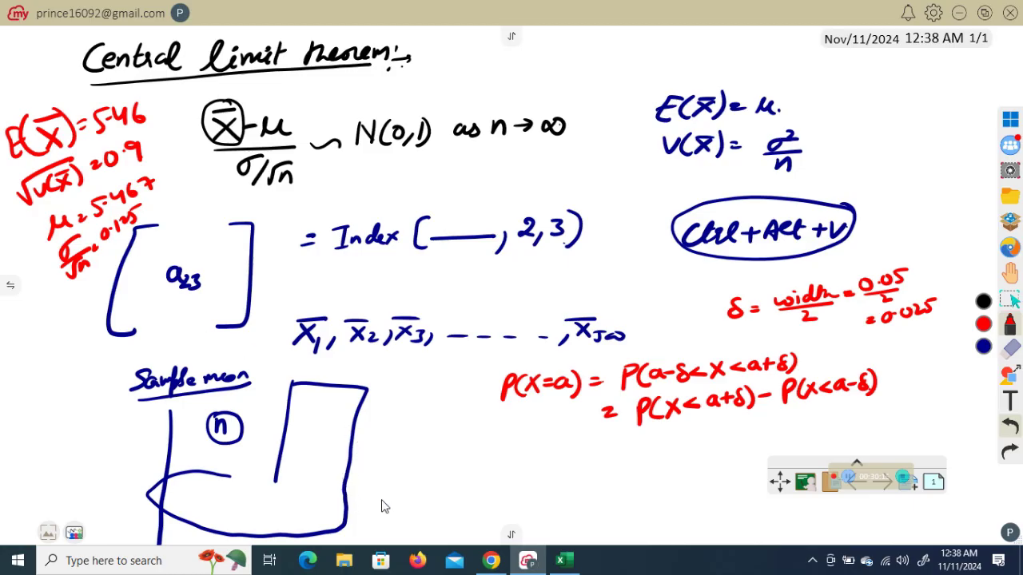
# Step: Switch back to Excel and move the p(x) and f(x) line chart off the frequency table to beside column J
pyautogui.click(563, 561)
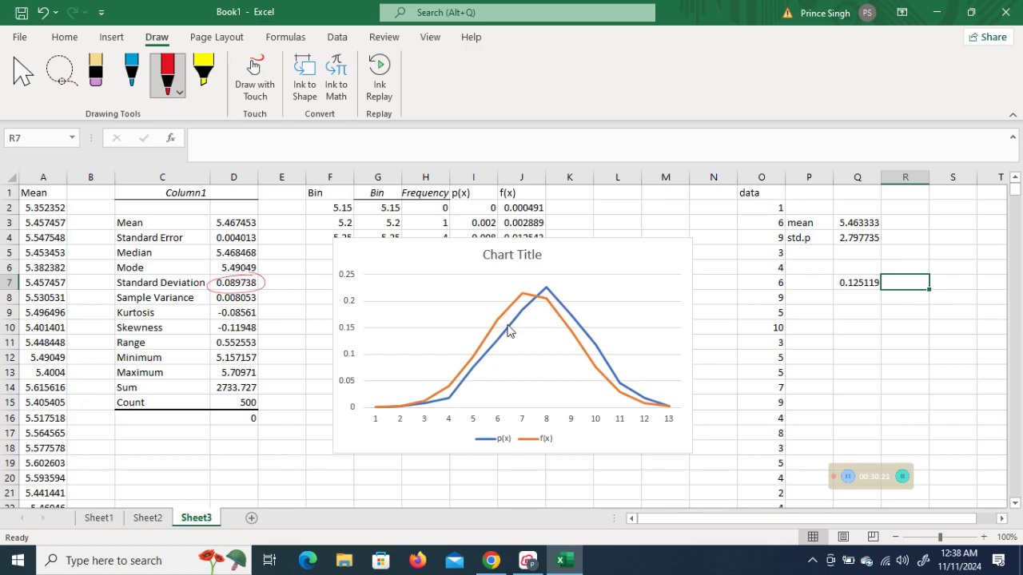
pyautogui.moveTo(510, 331)
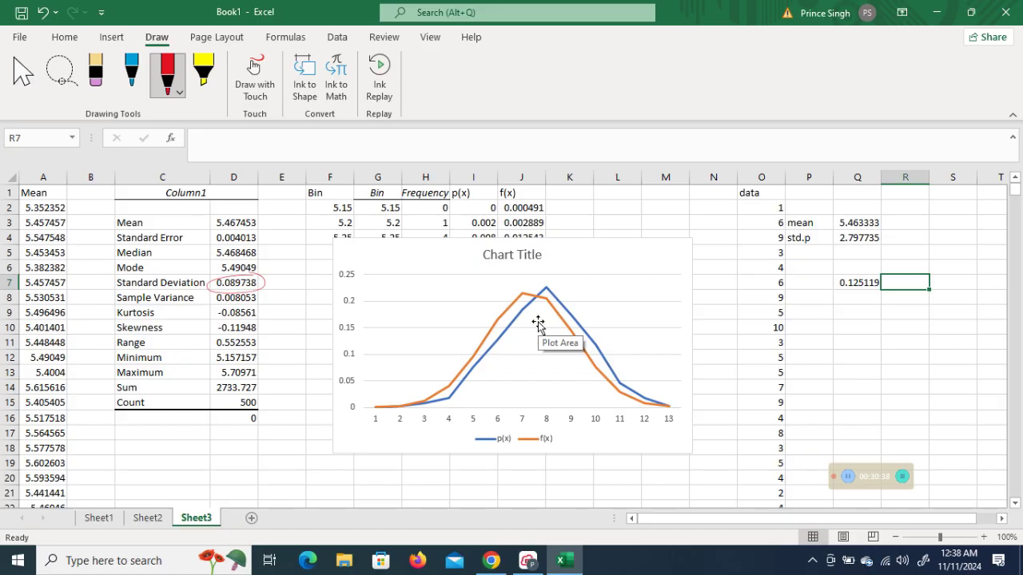
pyautogui.click(564, 246)
pyautogui.moveTo(564, 246); pyautogui.dragTo(803, 274)
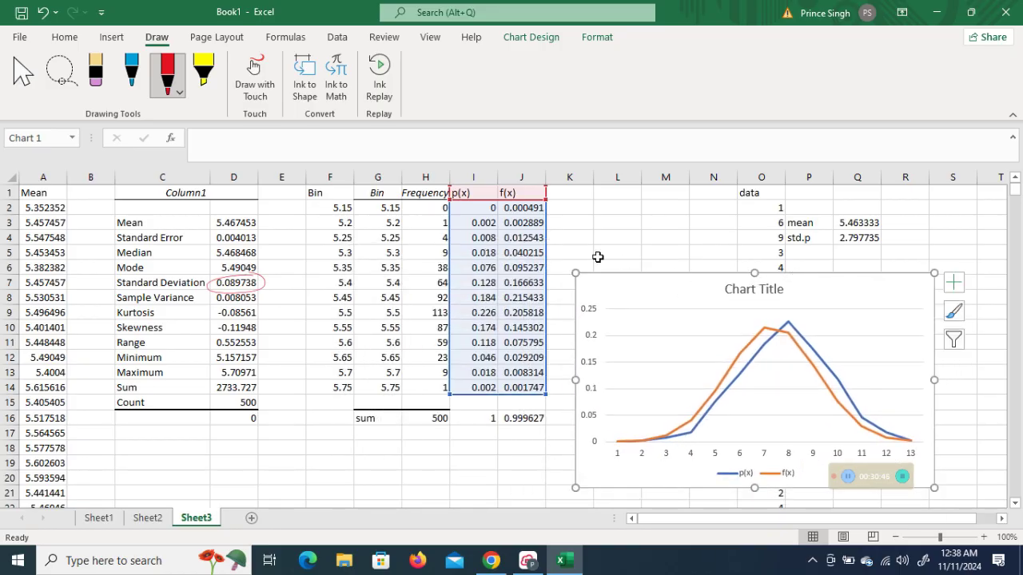